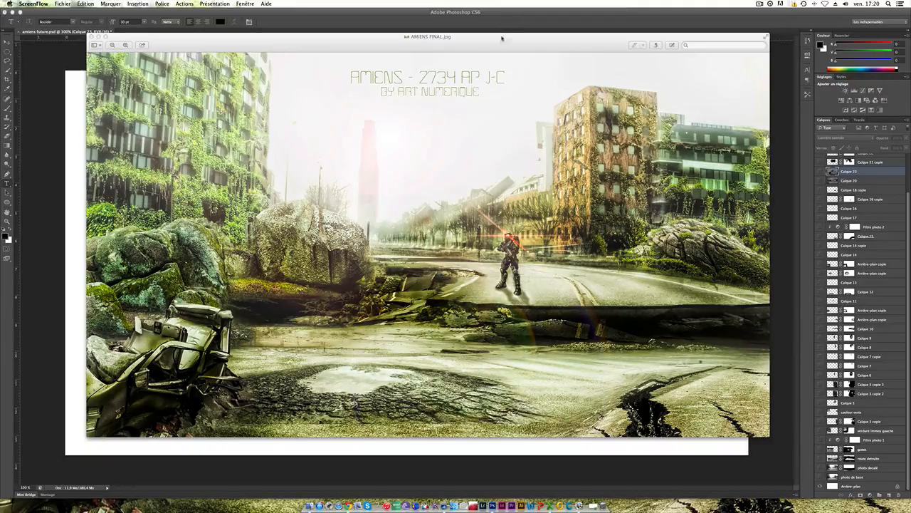
Move the AMIENS FINAL.jpg preview window down slightly, quit the preview application, and return to Photoshop
{"action": "left_click_drag", "start_coordinate": [501, 43], "coordinate": [501, 51]}
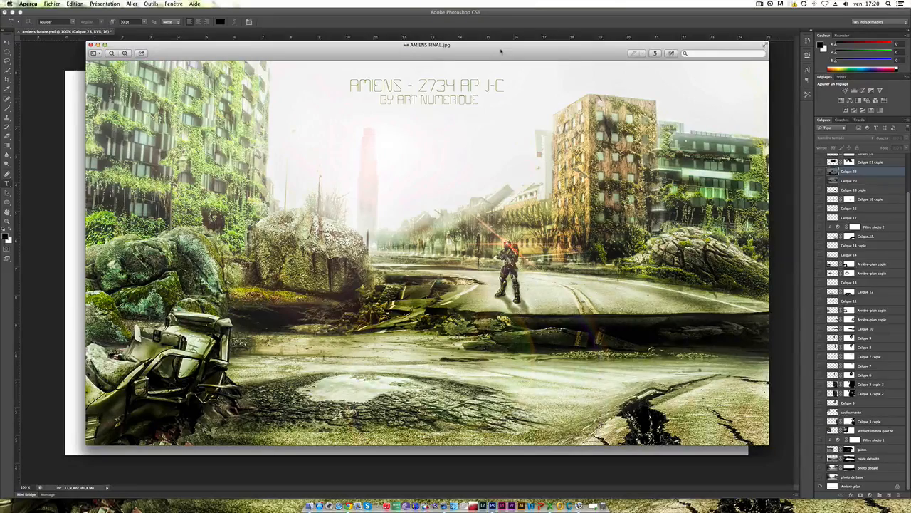
{"action": "left_click_drag", "start_coordinate": [501, 51], "coordinate": [487, 57]}
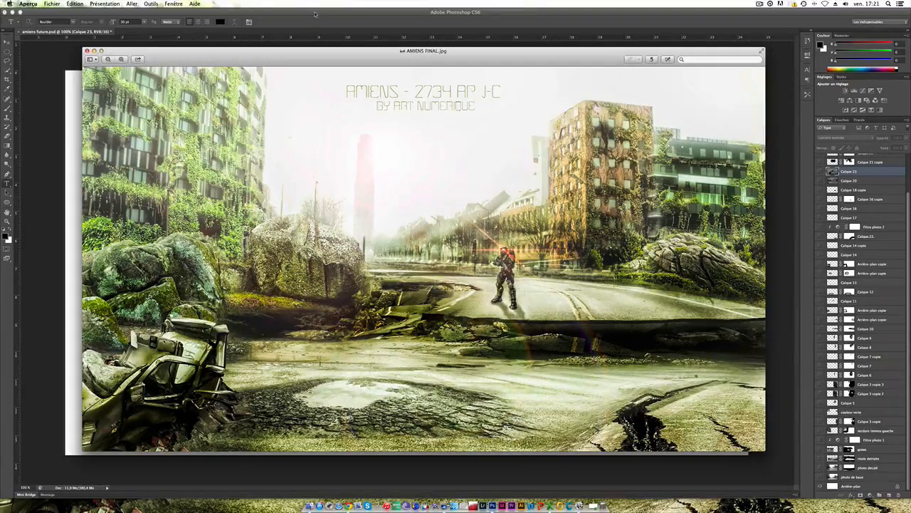
{"action": "key", "text": "super+q"}
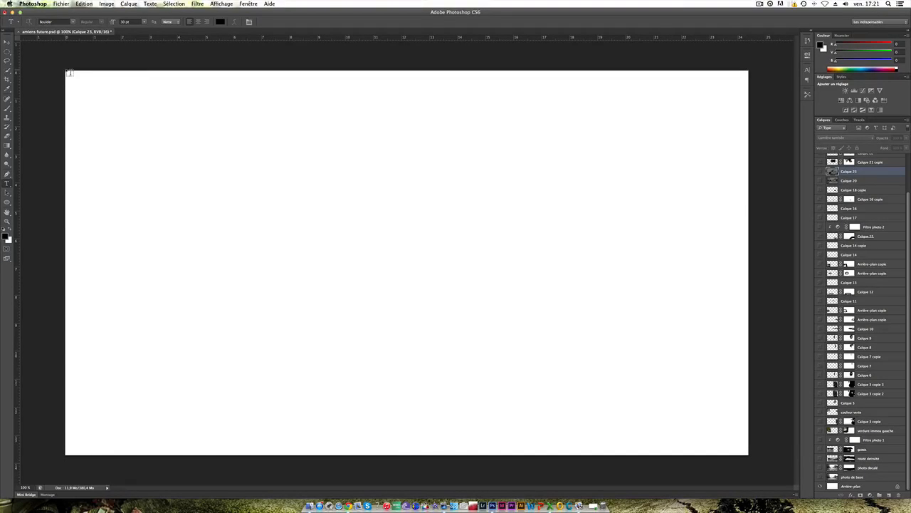
{"action": "left_click", "coordinate": [62, 5]}
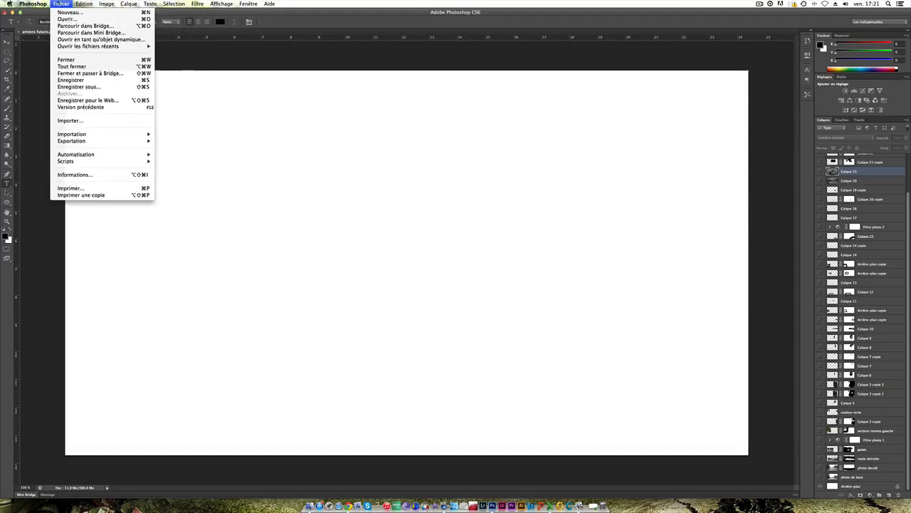
{"action": "left_click", "coordinate": [62, 12]}
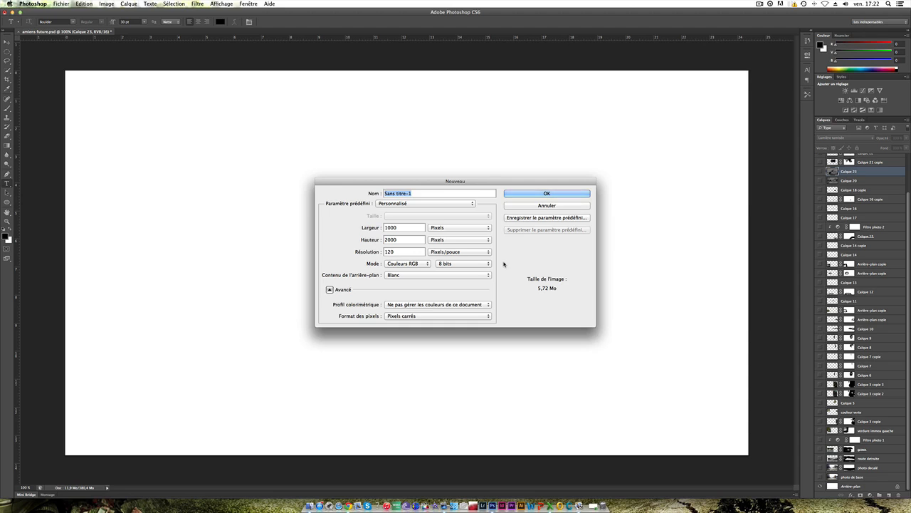
{"action": "left_click", "coordinate": [514, 207]}
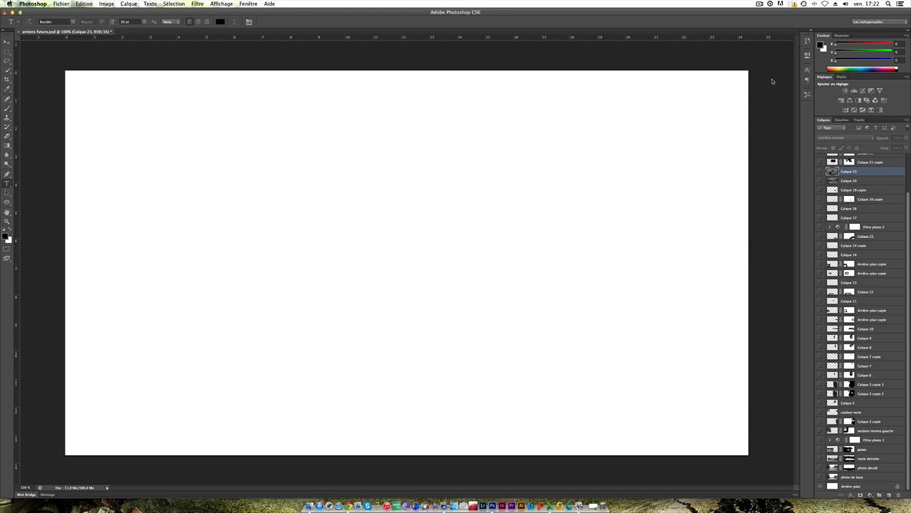
{"action": "type", "text": "30"}
{"action": "key", "text": "Return"}
Show the base photo layer "photo de base" and the shifted photo layer directly above it
{"action": "left_click", "coordinate": [820, 477]}
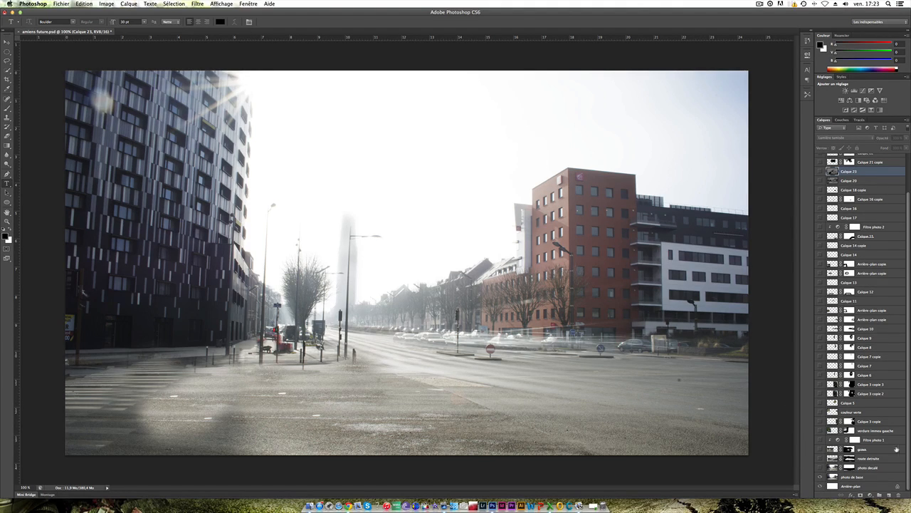
{"action": "left_click", "coordinate": [820, 468]}
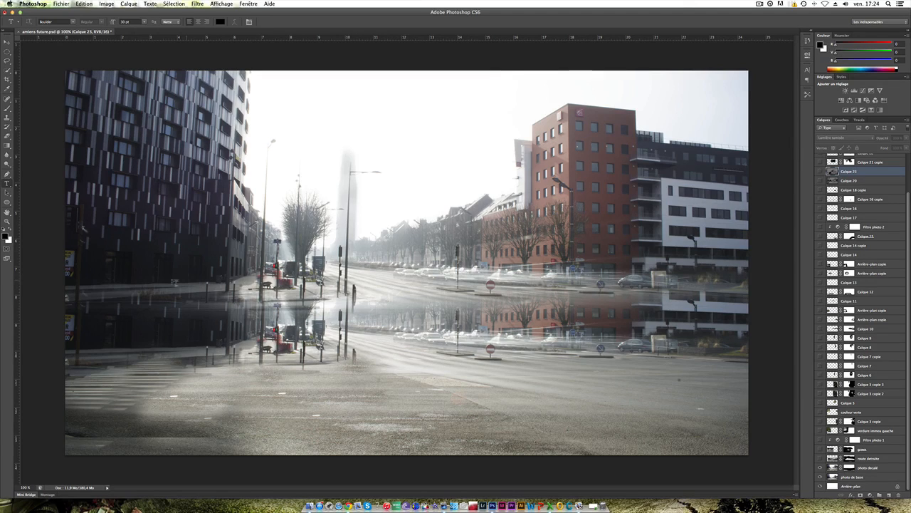
Choose the Brush tool with a bright red foreground colour and add a new empty layer
{"action": "left_click", "coordinate": [7, 109]}
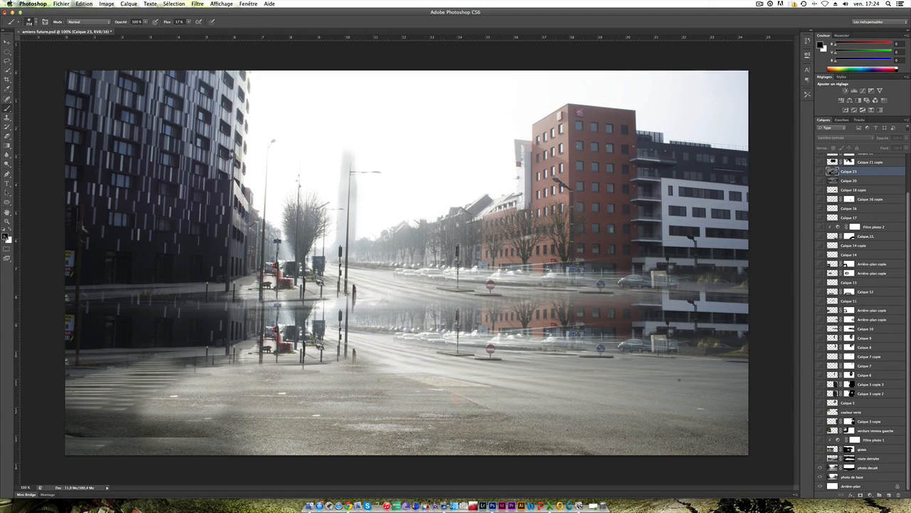
{"action": "left_click", "coordinate": [6, 237]}
{"action": "left_click", "coordinate": [289, 290]}
{"action": "left_click", "coordinate": [370, 284]}
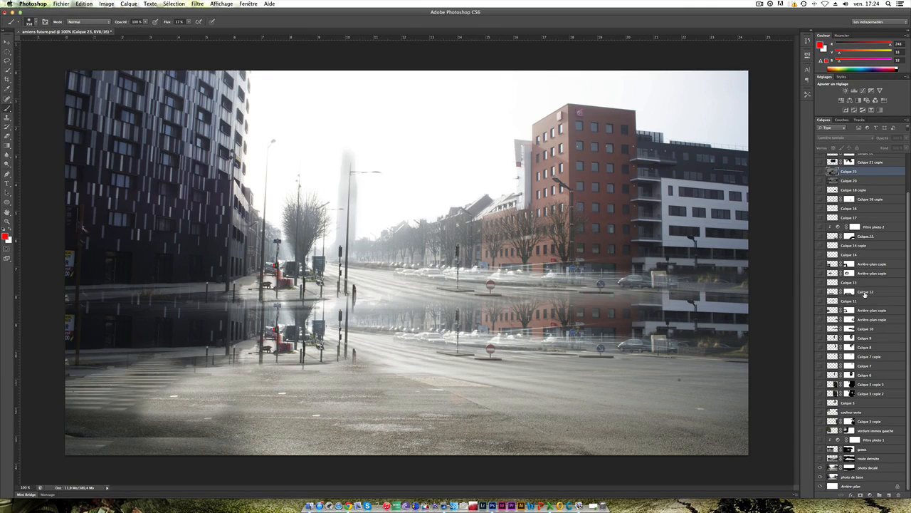
{"action": "left_click", "coordinate": [890, 494]}
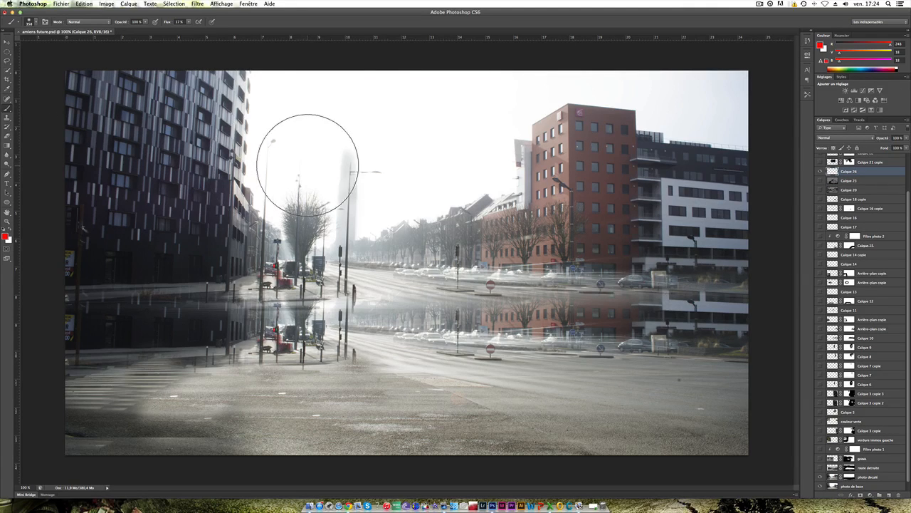
Reduce the brush size and move the new empty layer to the top of the layer stack
{"action": "left_click_drag", "start_coordinate": [307, 165], "coordinate": [229, 178]}
{"action": "scroll", "coordinate": [895, 174], "scroll_direction": "up", "scroll_amount": 3}
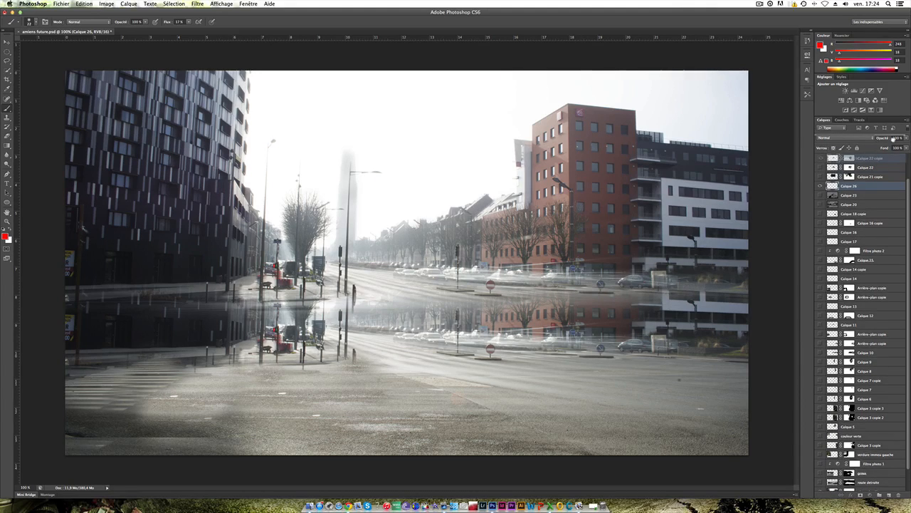
{"action": "scroll", "coordinate": [893, 155], "scroll_direction": "up", "scroll_amount": 2}
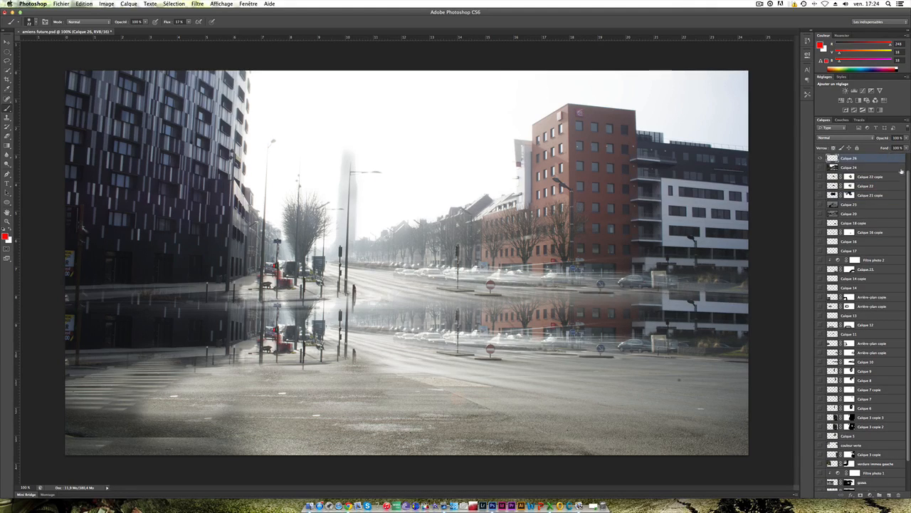
{"action": "left_click_drag", "start_coordinate": [890, 179], "coordinate": [887, 156]}
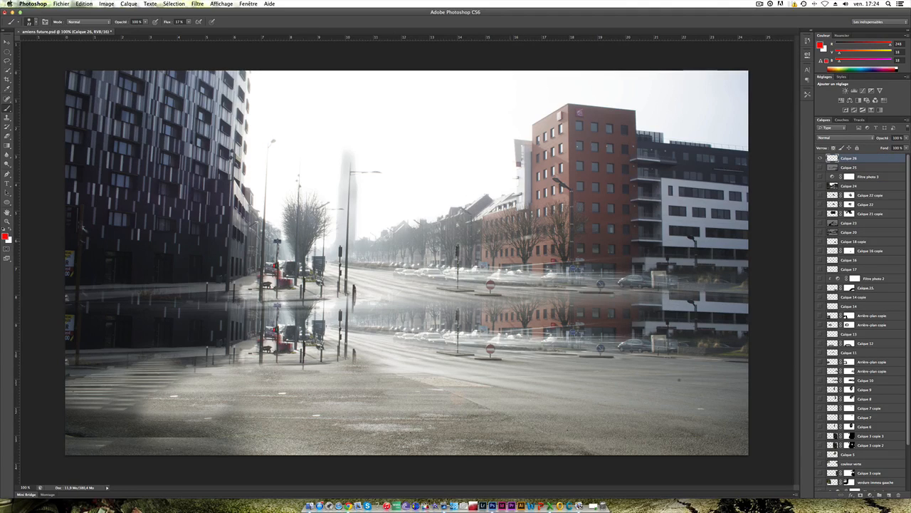
{"action": "mouse_move", "coordinate": [515, 219]}
{"action": "left_mouse_down"}
{"action": "mouse_move", "coordinate": [459, 314]}
{"action": "mouse_move", "coordinate": [574, 268]}
{"action": "left_mouse_up"}
Show the "route detruite" layer, mark the broken road edge with a red brush stroke, and undo the stroke
{"action": "scroll", "coordinate": [904, 285], "scroll_direction": "down", "scroll_amount": 3}
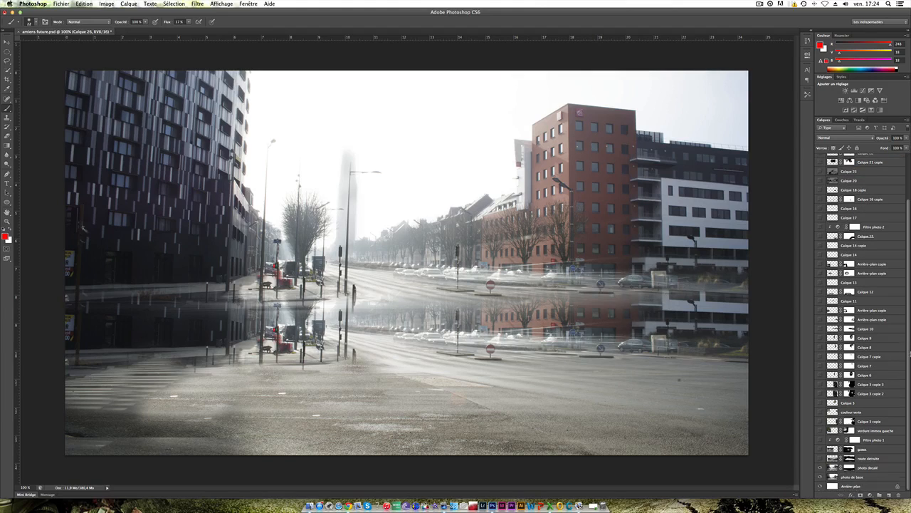
{"action": "left_click", "coordinate": [820, 458]}
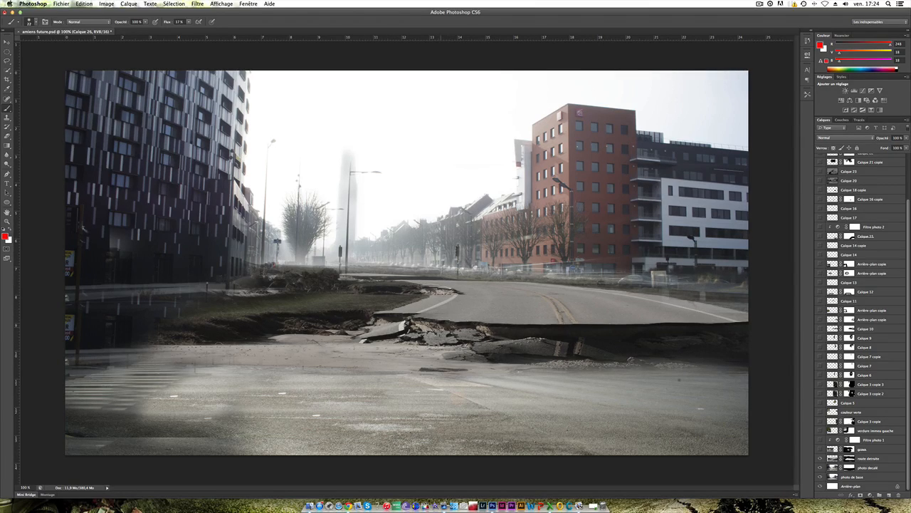
{"action": "mouse_move", "coordinate": [705, 336]}
{"action": "left_mouse_down"}
{"action": "mouse_move", "coordinate": [569, 349]}
{"action": "mouse_move", "coordinate": [418, 343]}
{"action": "left_mouse_up"}
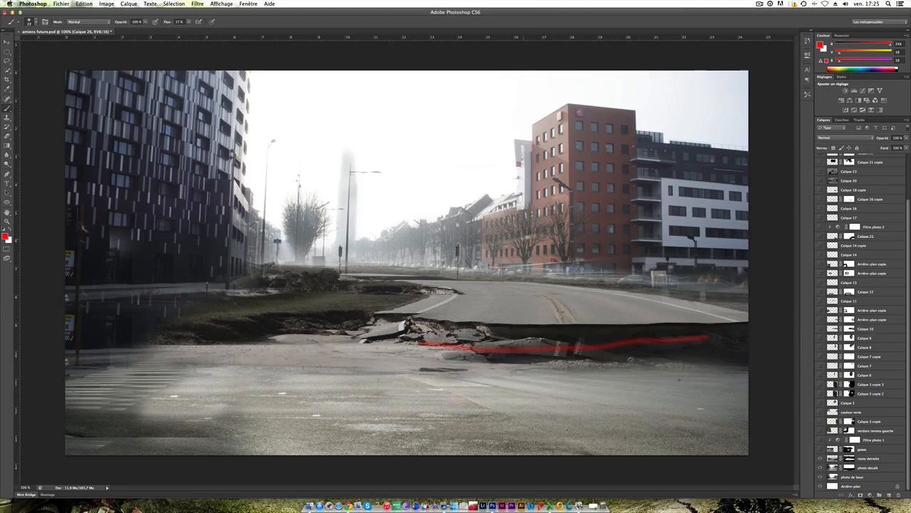
{"action": "key", "text": "super+z"}
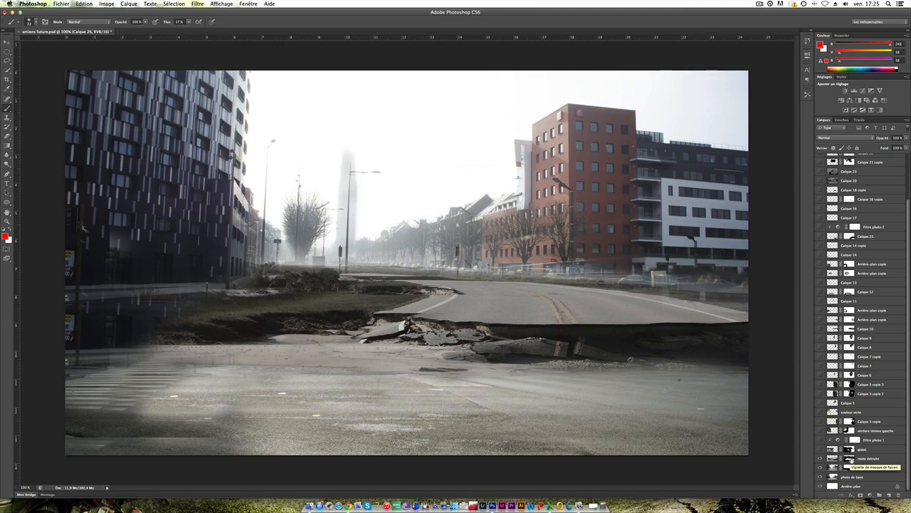
Select the "route detruite" layer mask, paint black over the grassy bank beside the road, and undo the painting
{"action": "left_click", "coordinate": [849, 461]}
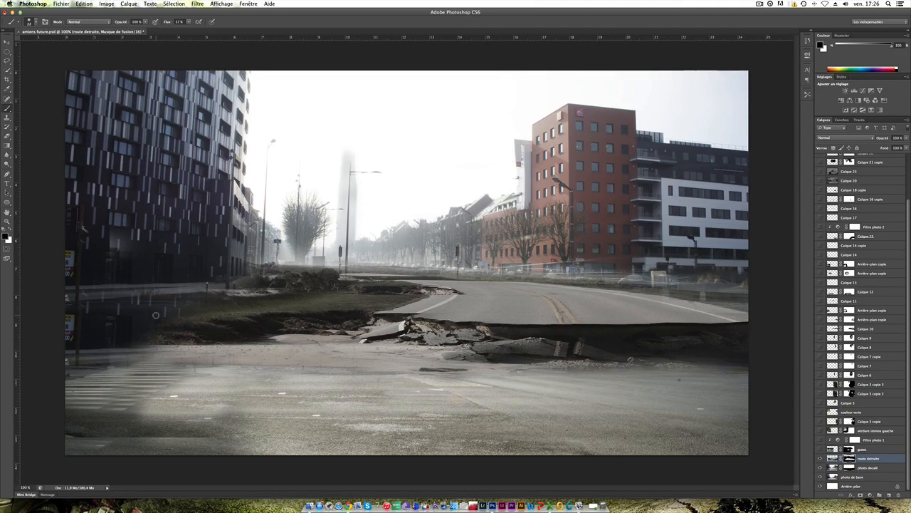
{"action": "left_click_drag", "start_coordinate": [155, 316], "coordinate": [165, 316]}
{"action": "mouse_move", "coordinate": [221, 308]}
{"action": "left_mouse_down"}
{"action": "mouse_move", "coordinate": [177, 319]}
{"action": "mouse_move", "coordinate": [254, 302]}
{"action": "mouse_move", "coordinate": [265, 283]}
{"action": "mouse_move", "coordinate": [213, 331]}
{"action": "left_mouse_up"}
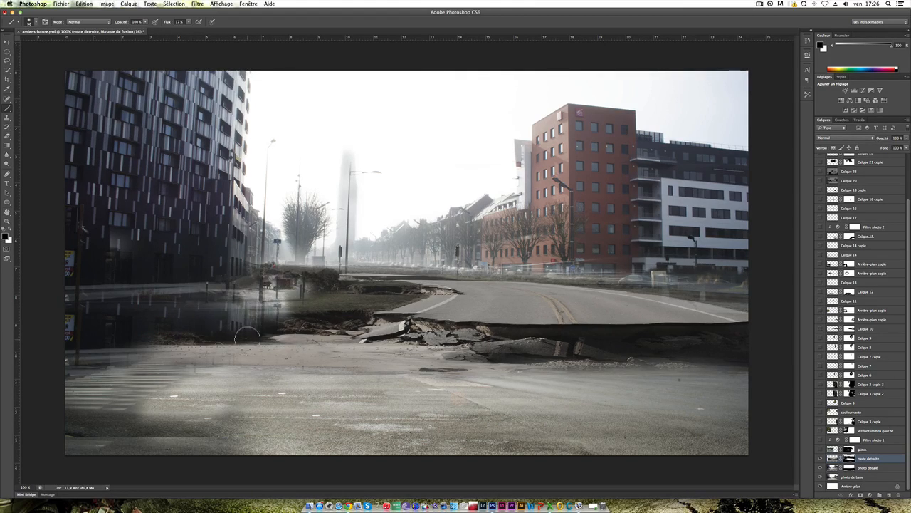
{"action": "key", "text": "super+z"}
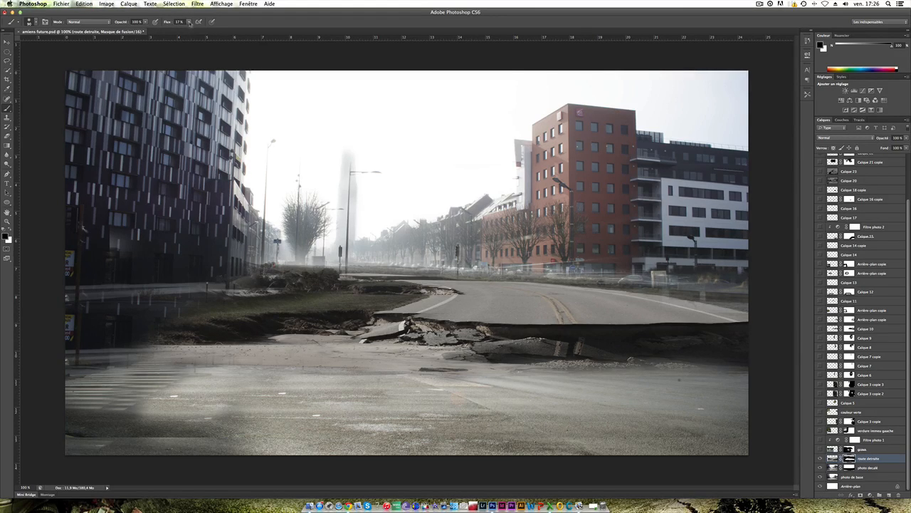
Adjust the brush flow to 18%, test it on the mask over the grassy bank, and undo the test stroke
{"action": "left_click", "coordinate": [189, 22]}
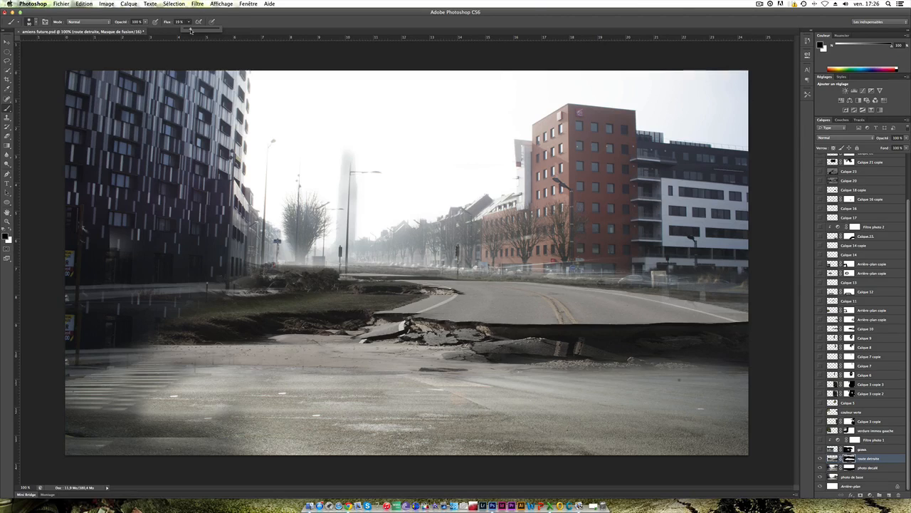
{"action": "left_click_drag", "start_coordinate": [191, 30], "coordinate": [204, 30]}
{"action": "mouse_move", "coordinate": [203, 331]}
{"action": "left_mouse_down"}
{"action": "mouse_move", "coordinate": [273, 304]}
{"action": "mouse_move", "coordinate": [234, 299]}
{"action": "left_mouse_up"}
{"action": "key", "text": "super+z"}
Show the rubble layer above "route detruite" together with its clipped "Filtre photo 1" adjustment
{"action": "left_click", "coordinate": [820, 449]}
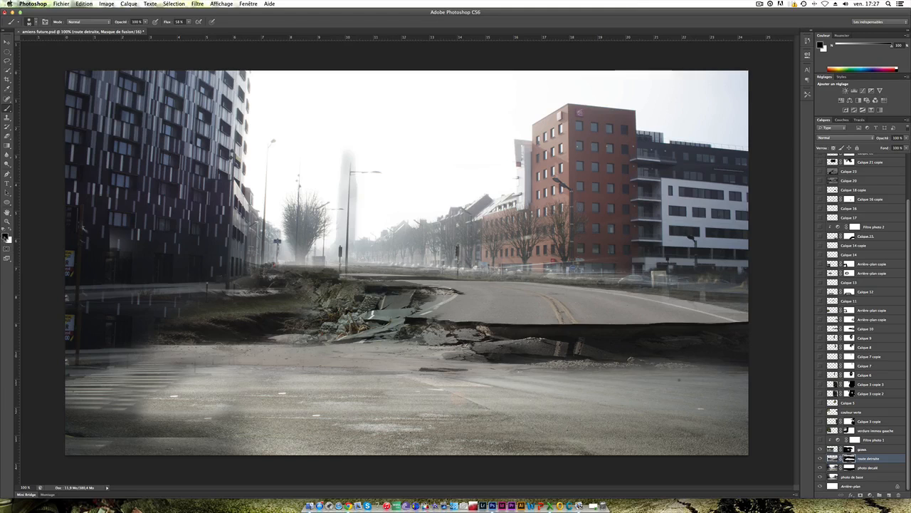
{"action": "left_click", "coordinate": [181, 22]}
{"action": "key", "text": "Return"}
{"action": "left_click_drag", "start_coordinate": [177, 31], "coordinate": [183, 32]}
{"action": "left_click", "coordinate": [190, 22]}
{"action": "left_click", "coordinate": [820, 440]}
Add a Photo Filter adjustment above "route detruite" using warming filter 85, try density 100%, and settle on 18%
{"action": "left_click", "coordinate": [871, 495]}
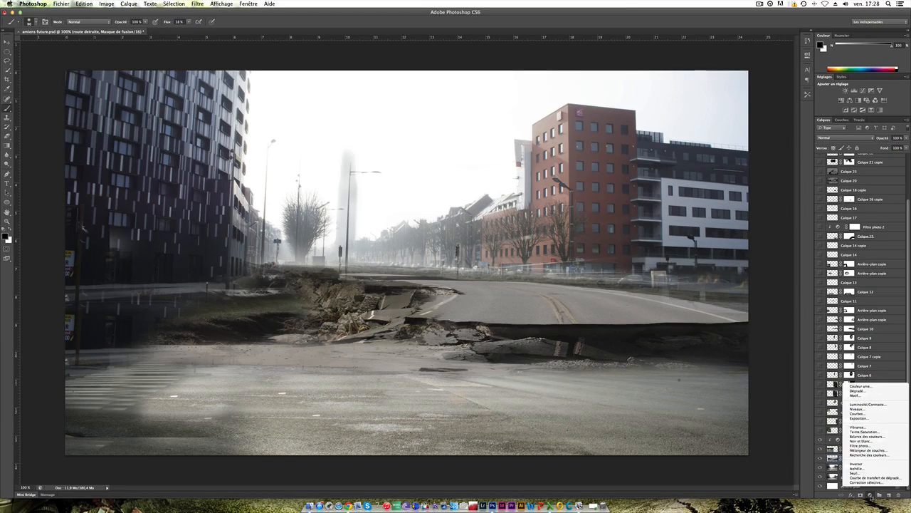
{"action": "left_click", "coordinate": [859, 445]}
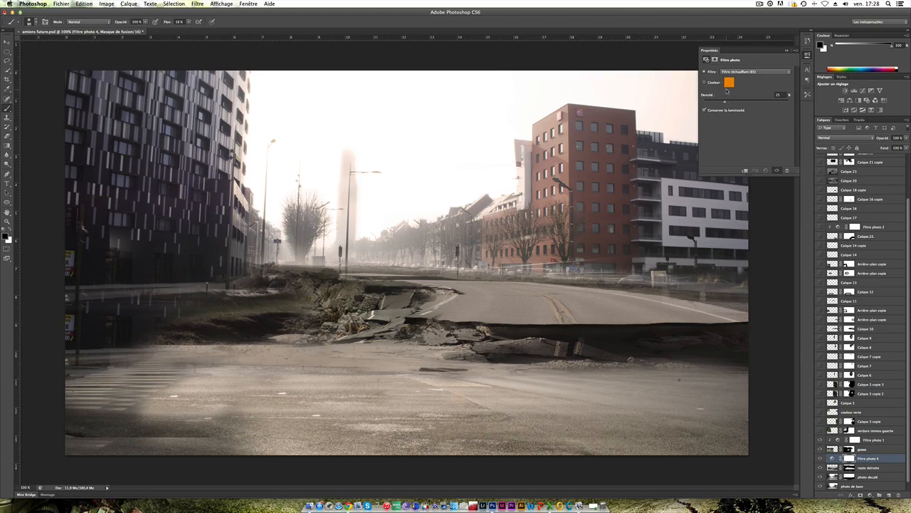
{"action": "left_click_drag", "start_coordinate": [725, 104], "coordinate": [826, 102]}
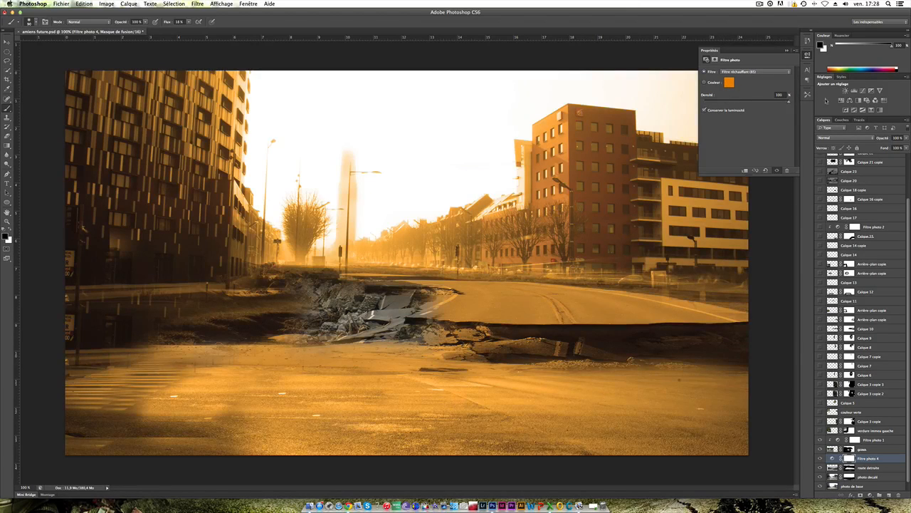
{"action": "left_click", "coordinate": [719, 102]}
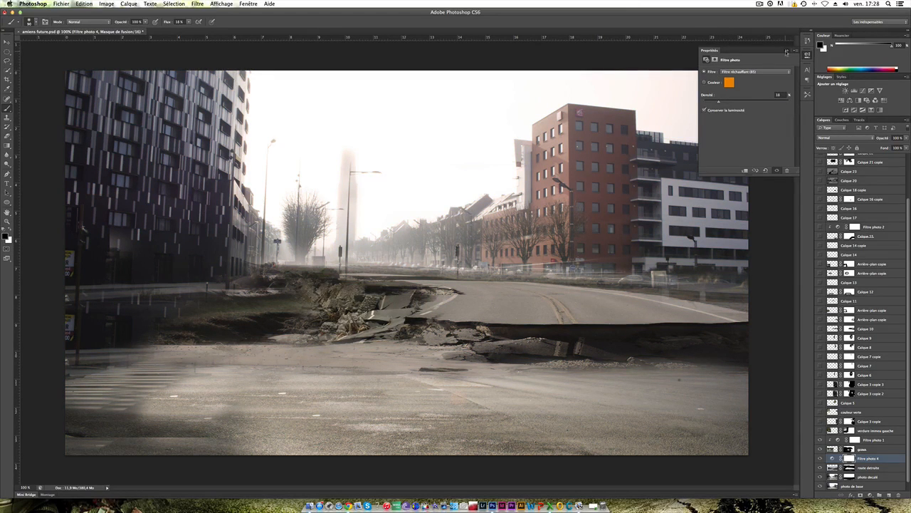
{"action": "left_click", "coordinate": [786, 51]}
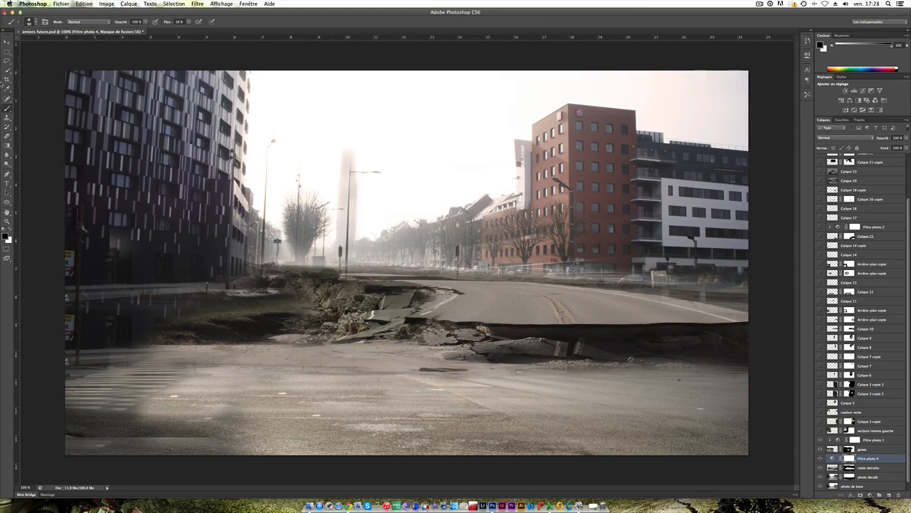
Shrink the brush and show the greenery layer that covers the tall building's facade, toggling its visibility to compare
{"action": "left_click_drag", "start_coordinate": [277, 250], "coordinate": [262, 250]}
{"action": "left_click", "coordinate": [820, 431]}
{"action": "left_click", "coordinate": [820, 430]}
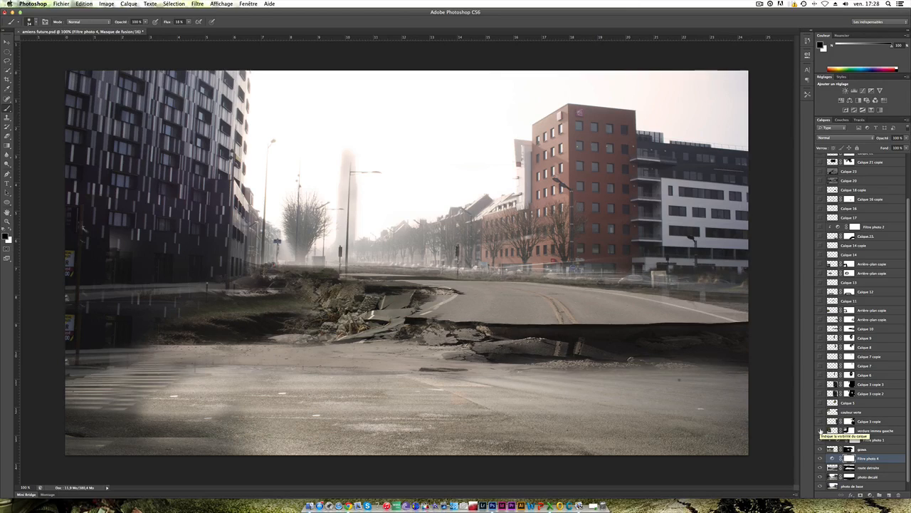
{"action": "left_click", "coordinate": [820, 431]}
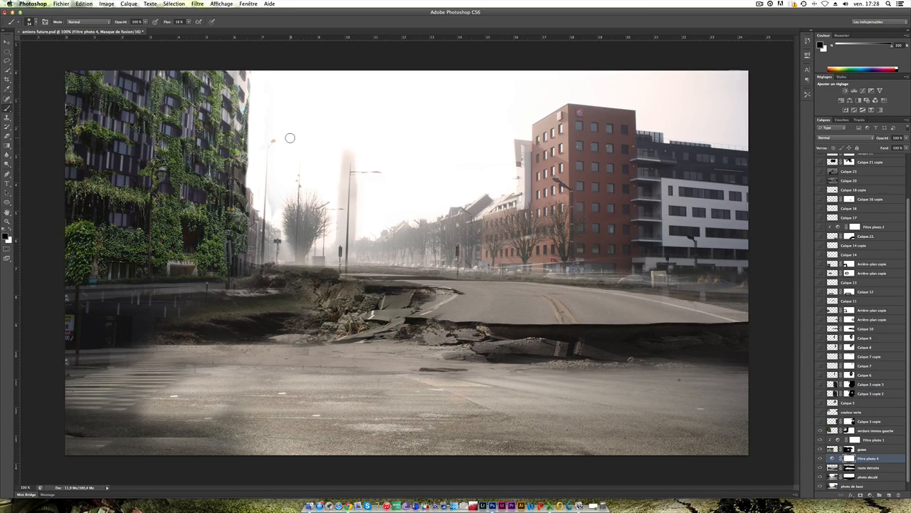
Browse the source images in the "monde detruit" folder and preview P1170630.jpg, the ivy-covered building used for the greenery
{"action": "key", "text": "super+o"}
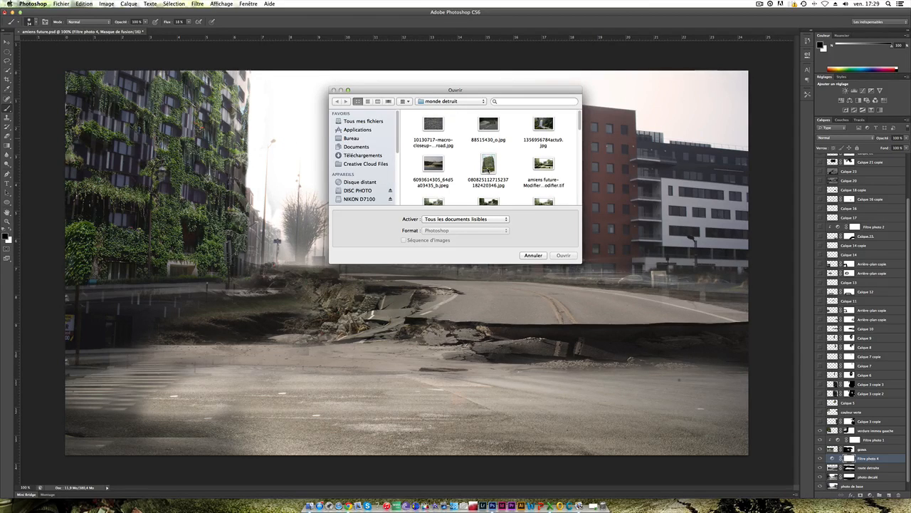
{"action": "scroll", "coordinate": [513, 164], "scroll_direction": "down", "scroll_amount": 3}
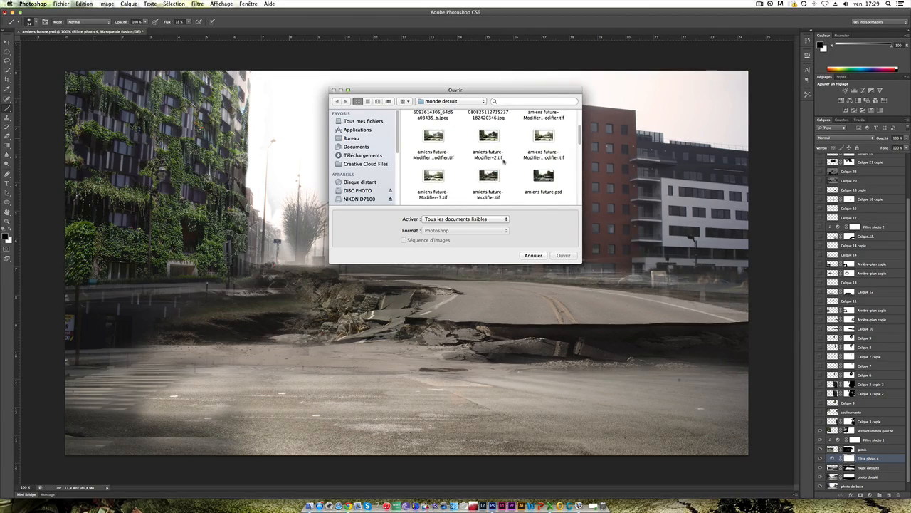
{"action": "scroll", "coordinate": [503, 163], "scroll_direction": "down", "scroll_amount": 2}
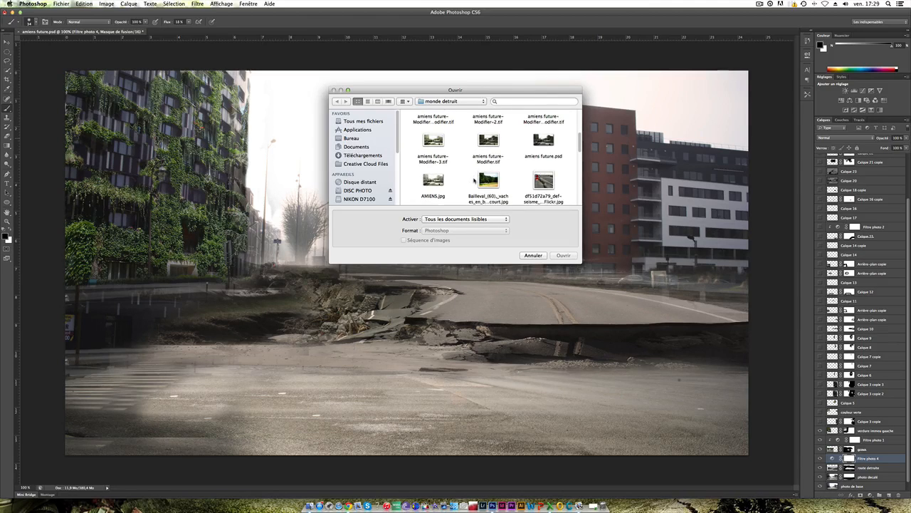
{"action": "scroll", "coordinate": [462, 167], "scroll_direction": "down", "scroll_amount": 10}
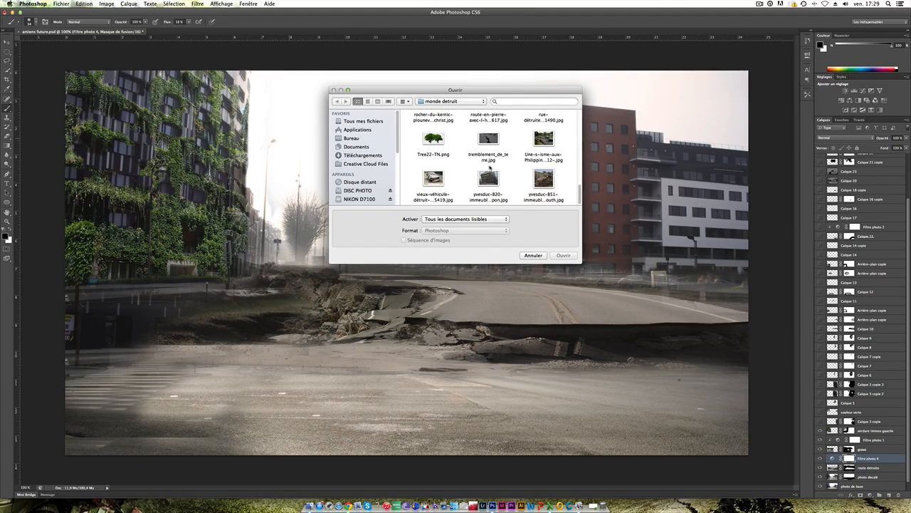
{"action": "scroll", "coordinate": [513, 170], "scroll_direction": "down", "scroll_amount": 5}
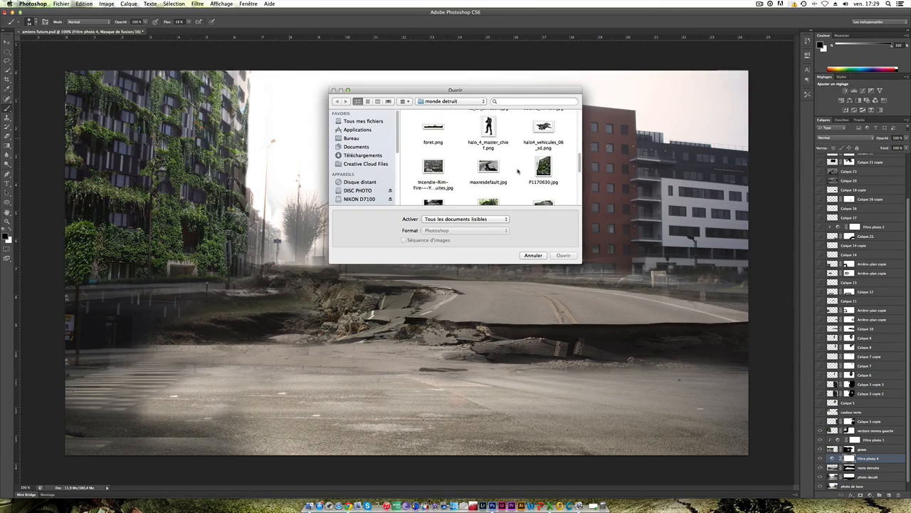
{"action": "scroll", "coordinate": [533, 170], "scroll_direction": "down", "scroll_amount": 1}
{"action": "scroll", "coordinate": [548, 151], "scroll_direction": "up", "scroll_amount": 10}
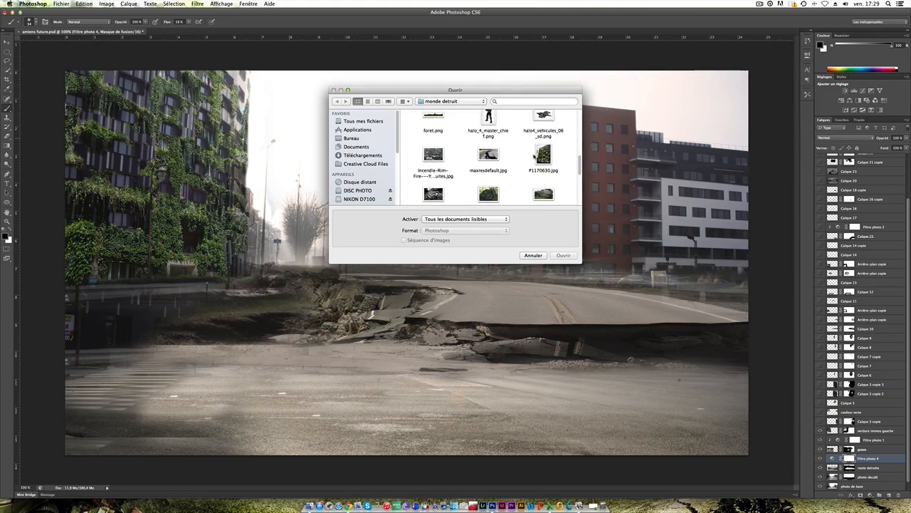
{"action": "scroll", "coordinate": [542, 171], "scroll_direction": "up", "scroll_amount": 2}
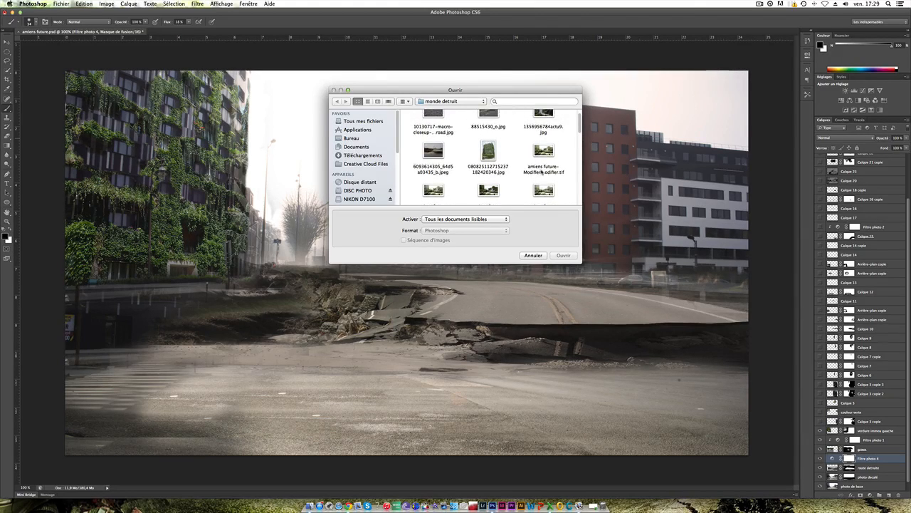
{"action": "scroll", "coordinate": [542, 171], "scroll_direction": "down", "scroll_amount": 5}
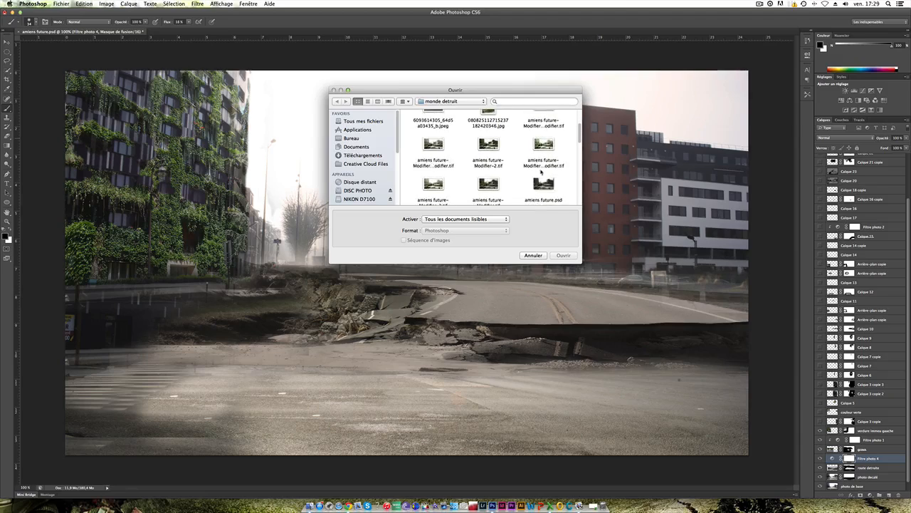
{"action": "scroll", "coordinate": [542, 171], "scroll_direction": "down", "scroll_amount": 5}
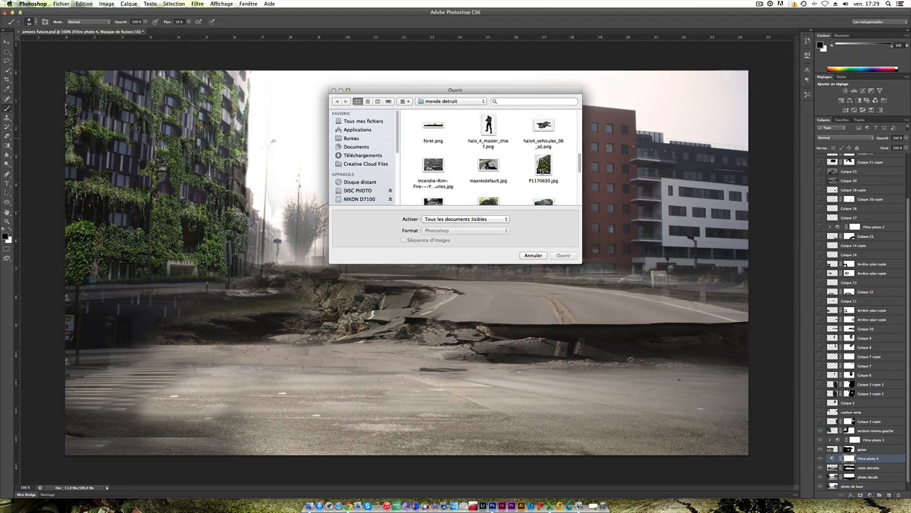
{"action": "left_click", "coordinate": [543, 166]}
{"action": "key", "text": "space"}
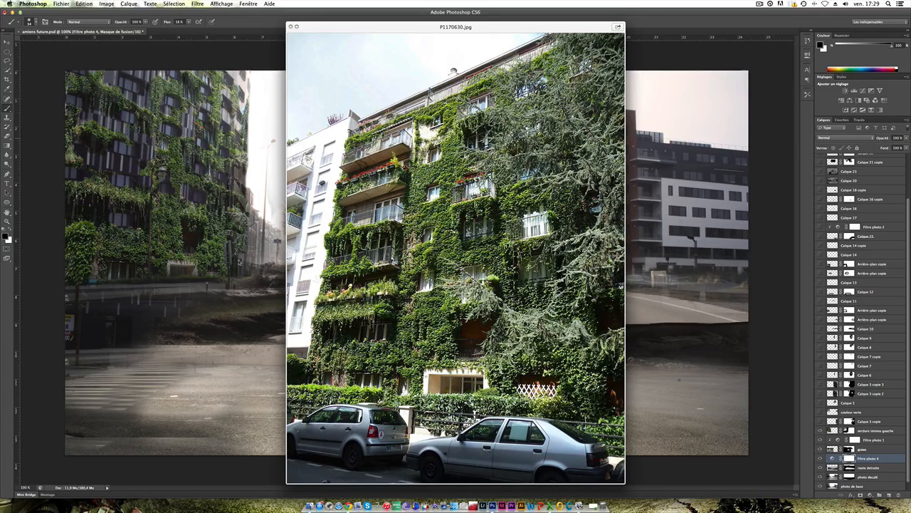
{"action": "left_click", "coordinate": [290, 27]}
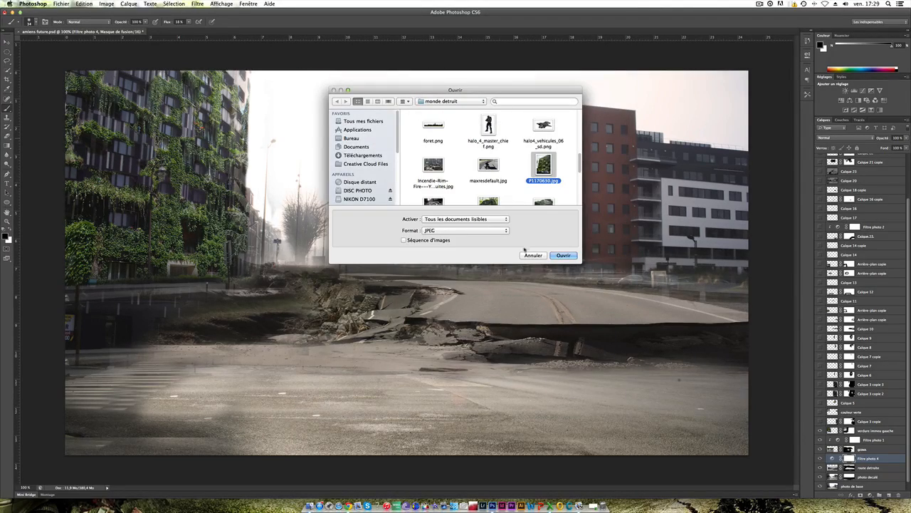
{"action": "left_click", "coordinate": [562, 255]}
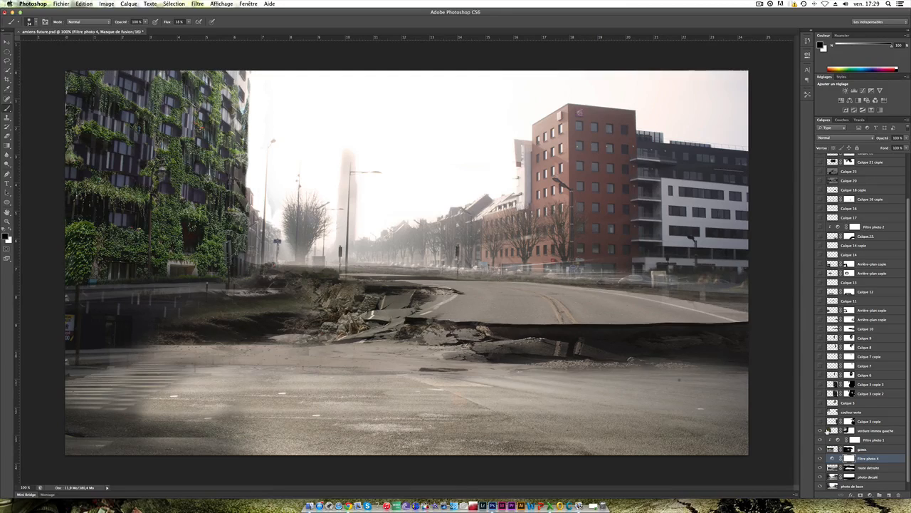
Select the "verdure immeu gauche" layer's image, try its opacity at 23%, and settle on 57%
{"action": "left_click", "coordinate": [850, 431]}
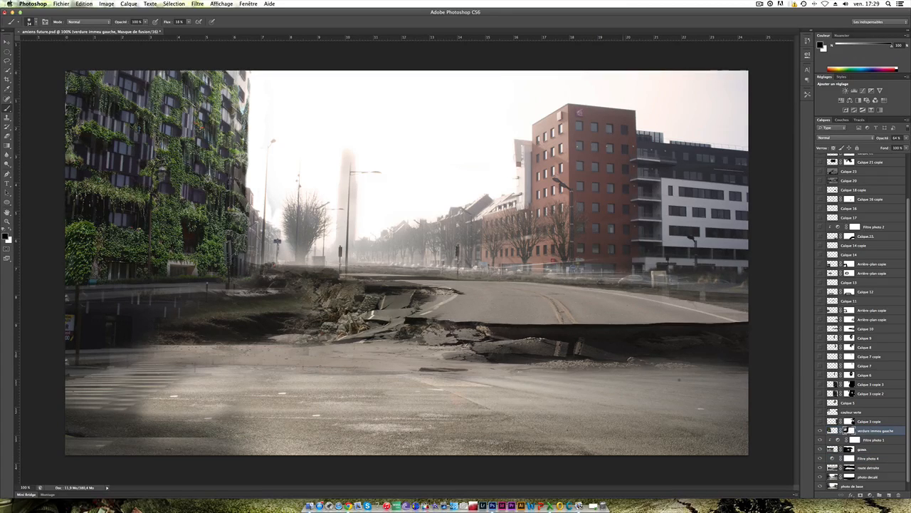
{"action": "left_click", "coordinate": [832, 431]}
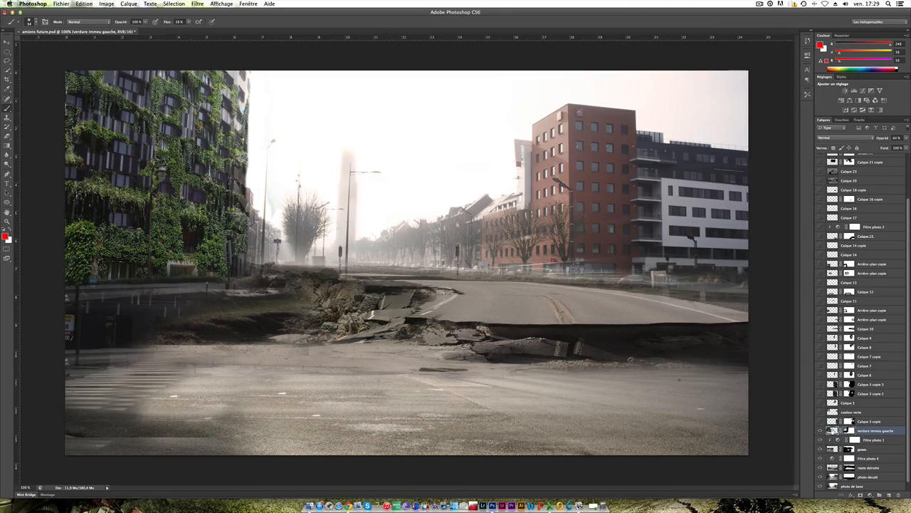
{"action": "left_click", "coordinate": [906, 139]}
{"action": "left_click_drag", "start_coordinate": [879, 146], "coordinate": [881, 146]}
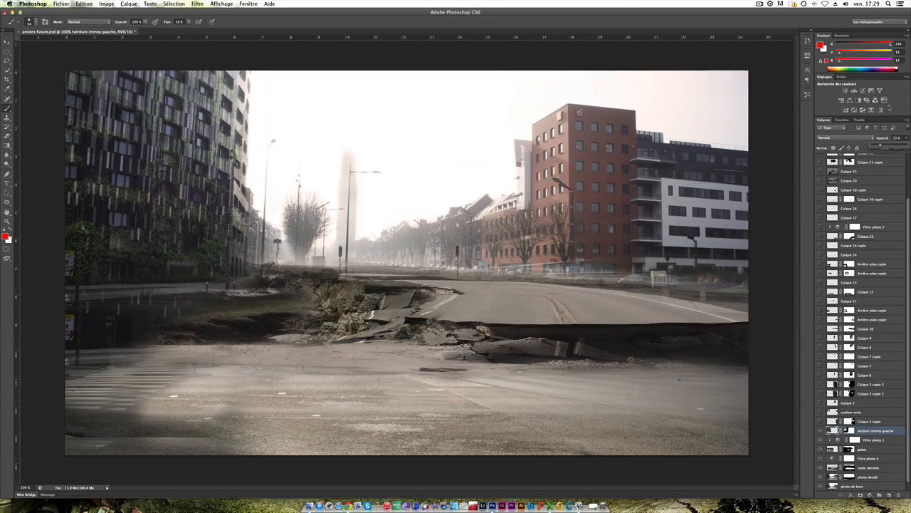
{"action": "left_click", "coordinate": [898, 146]}
{"action": "left_click_drag", "start_coordinate": [899, 146], "coordinate": [892, 147]}
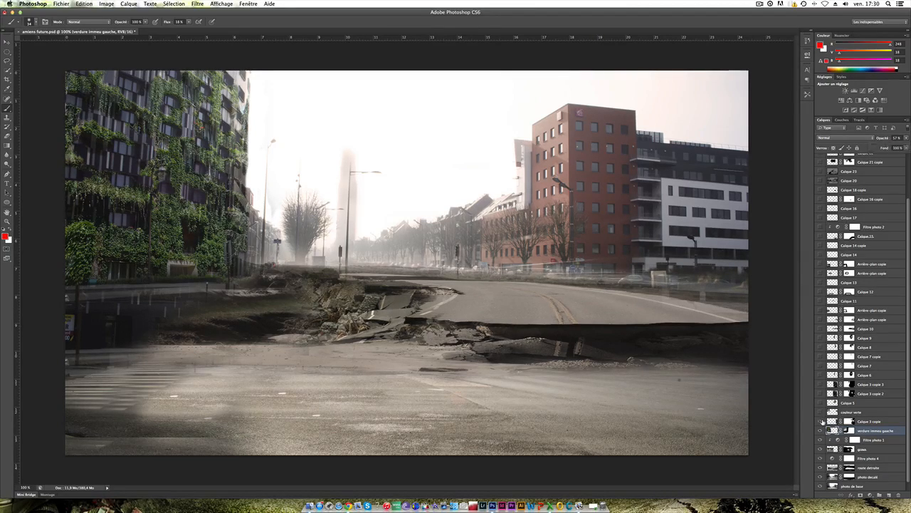
Show the "Calque 3 copie" greenery on the white-and-black building, plus the building tint layers "couleur verte" and "Calque 5"
{"action": "left_click", "coordinate": [820, 421]}
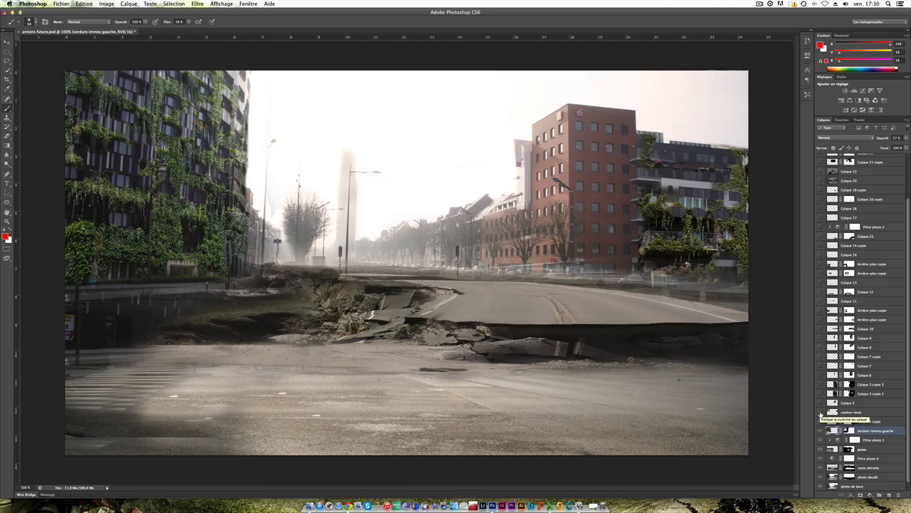
{"action": "left_click", "coordinate": [821, 421]}
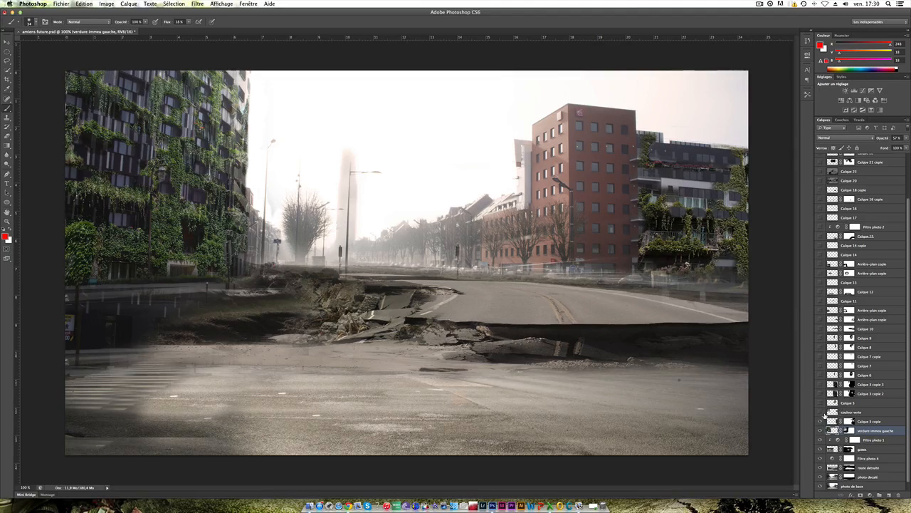
{"action": "left_click", "coordinate": [820, 412]}
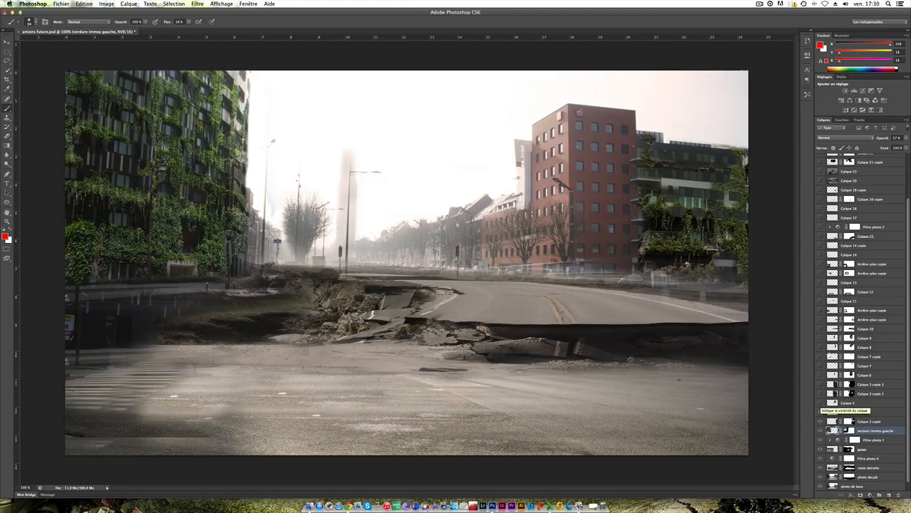
{"action": "left_click", "coordinate": [819, 404]}
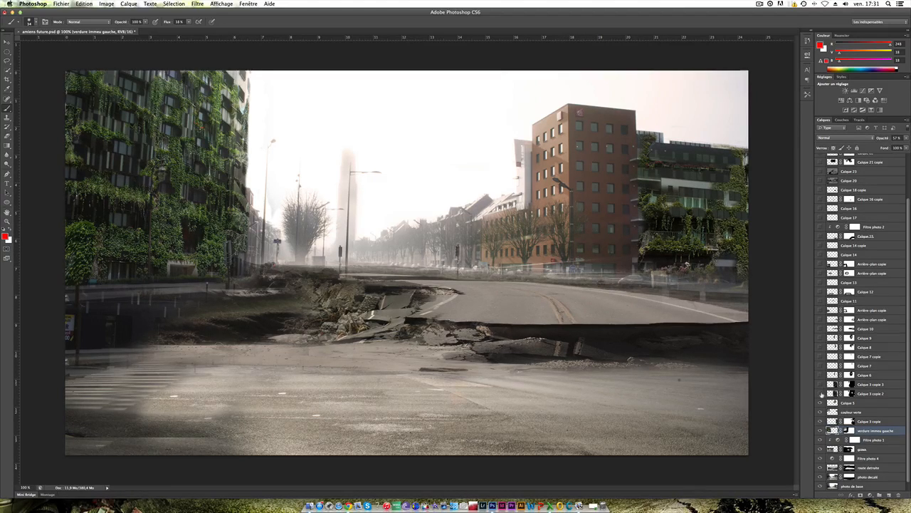
Show the climbing-plant layers "Calque 3 copie 2", "Calque 3 copie 3" and "Calque 6" on the brick building
{"action": "left_click", "coordinate": [821, 393]}
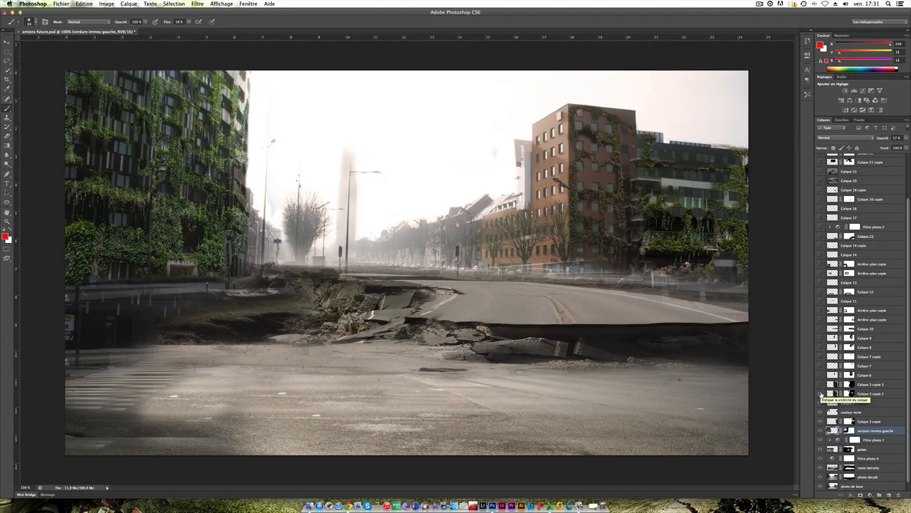
{"action": "left_click", "coordinate": [821, 384]}
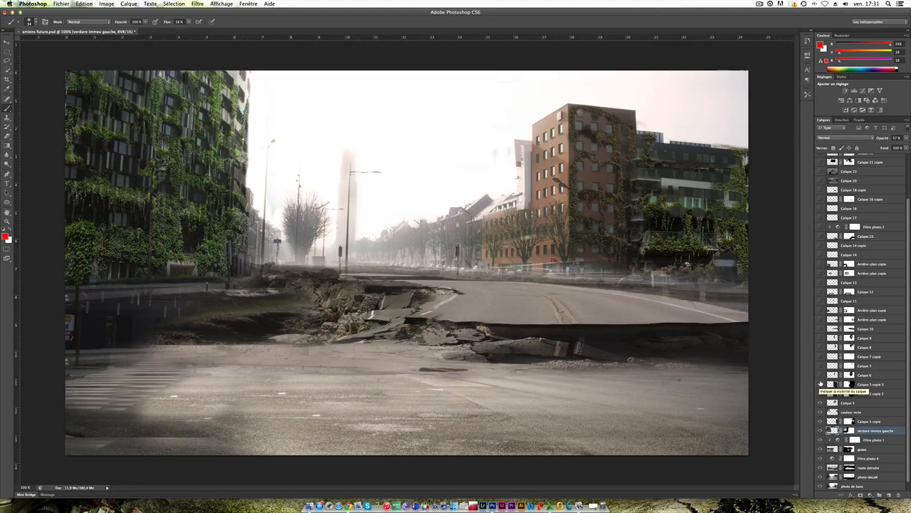
{"action": "left_click", "coordinate": [820, 374]}
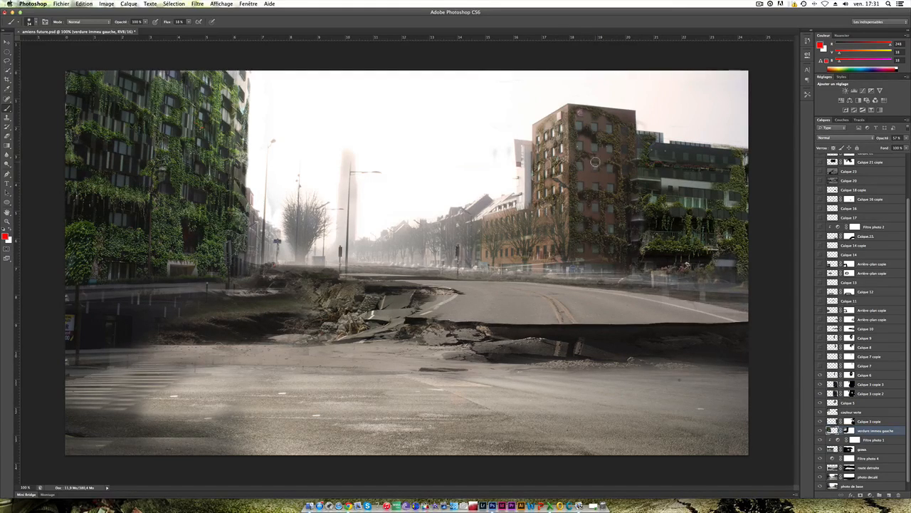
Show "Calque 7", the crack on the brick building's facade, toggling its visibility to compare, and select the layer
{"action": "left_click", "coordinate": [820, 366]}
{"action": "left_click", "coordinate": [820, 365]}
{"action": "left_click", "coordinate": [820, 365]}
{"action": "left_click", "coordinate": [831, 365]}
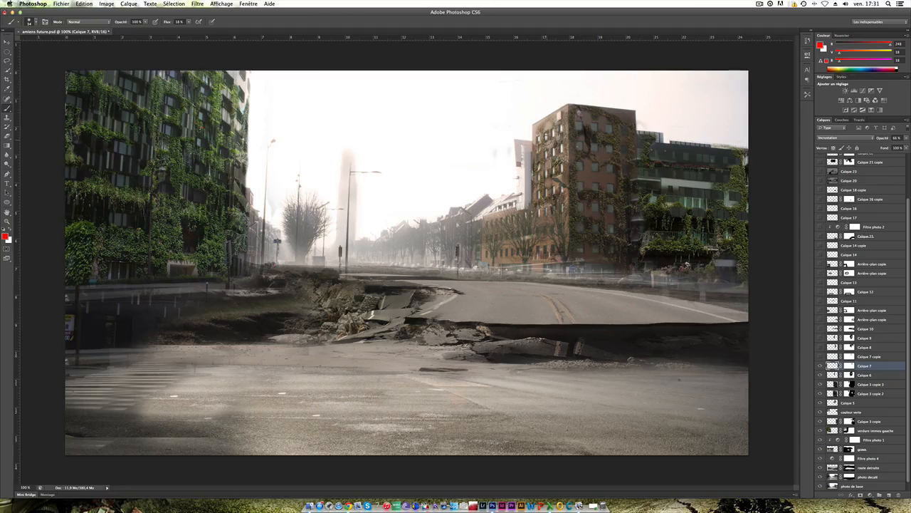
Open the cracked-road photo maxresdefault.jpg from the "monde detruit" folder
{"action": "key", "text": "super+o"}
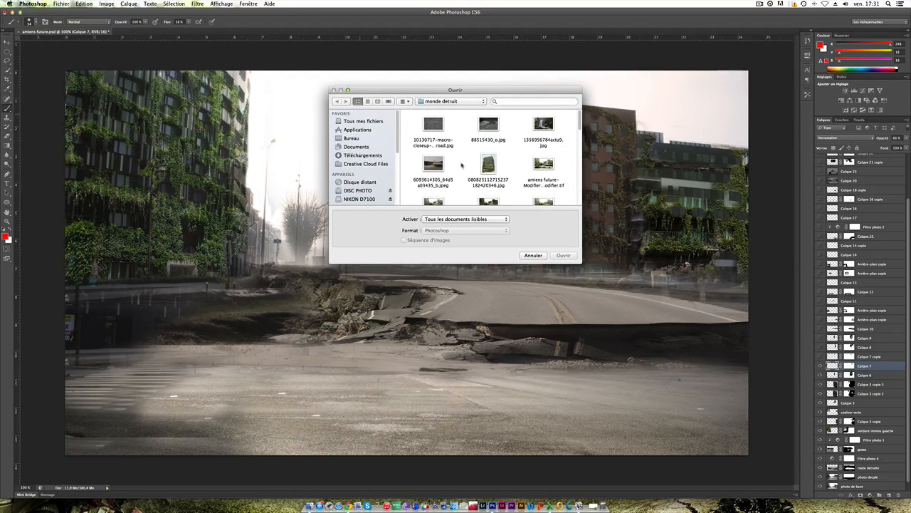
{"action": "scroll", "coordinate": [462, 165], "scroll_direction": "down", "scroll_amount": 5}
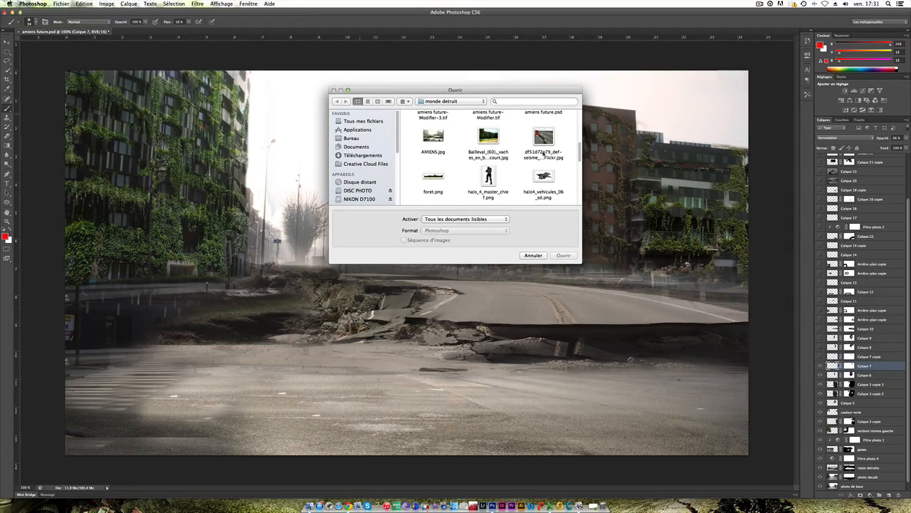
{"action": "scroll", "coordinate": [527, 170], "scroll_direction": "down", "scroll_amount": 2}
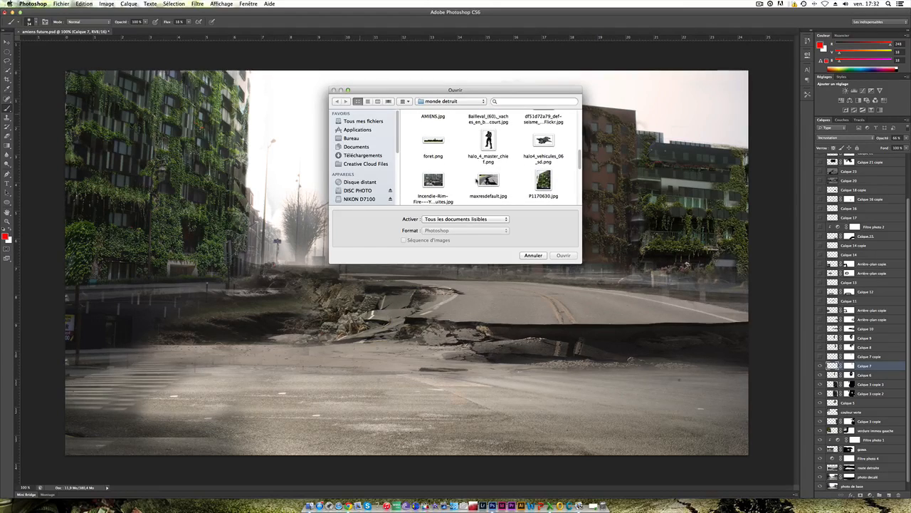
{"action": "left_click", "coordinate": [496, 184]}
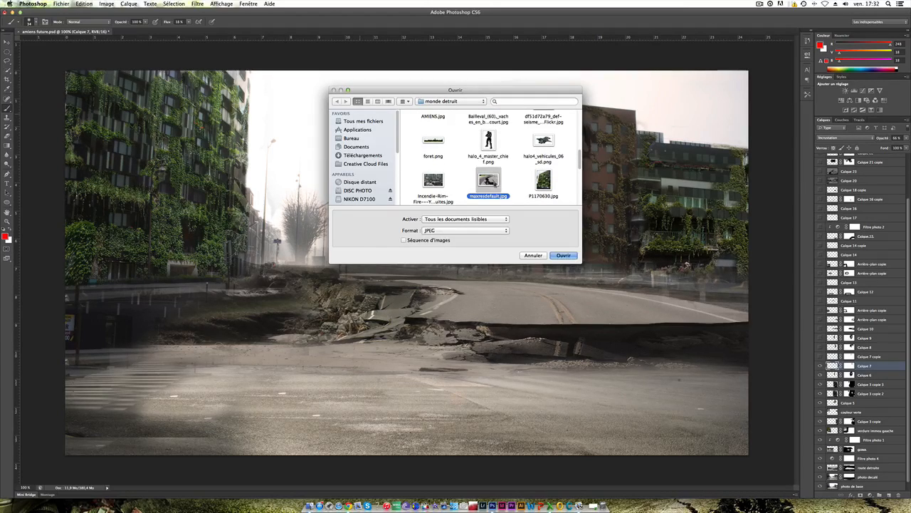
{"action": "left_click", "coordinate": [564, 255]}
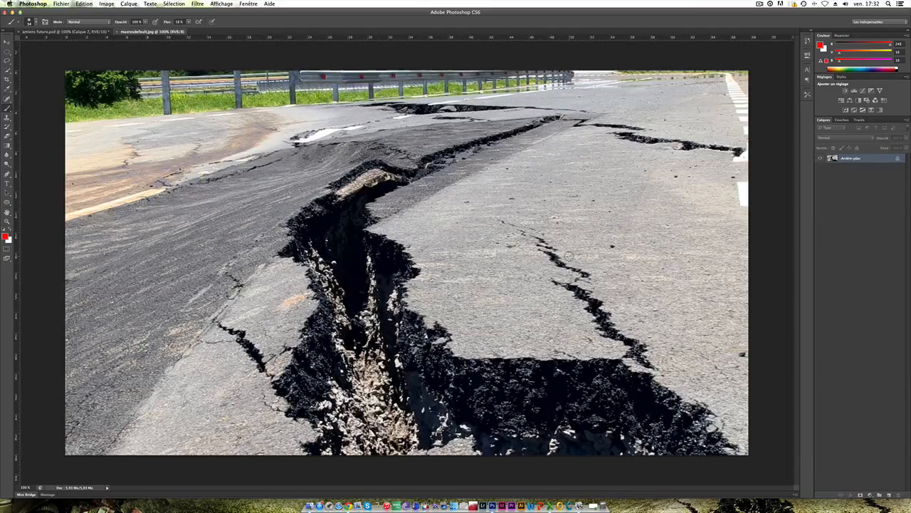
Copy the cracked-road photo into the amiens future.psd composition as a new layer above "Calque 7" using the Move tool
{"action": "left_click", "coordinate": [6, 42]}
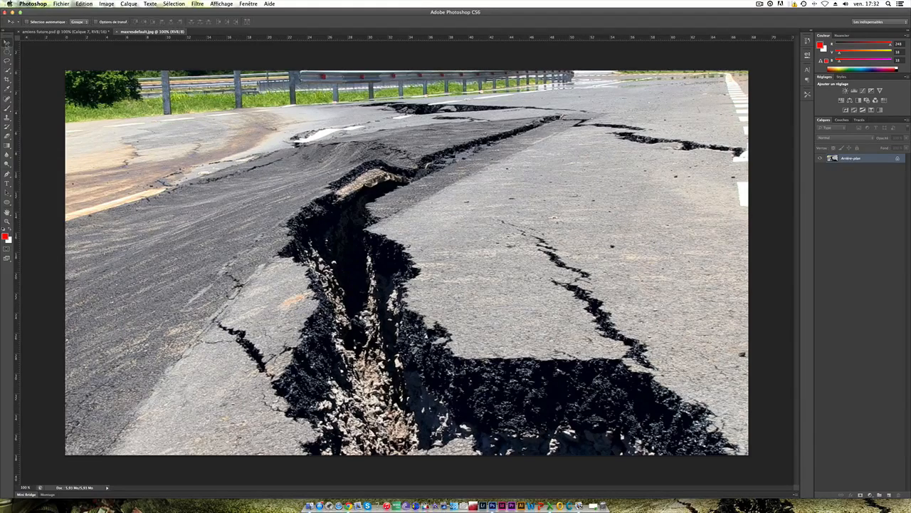
{"action": "left_click_drag", "start_coordinate": [92, 52], "coordinate": [368, 159]}
{"action": "left_click", "coordinate": [519, 187]}
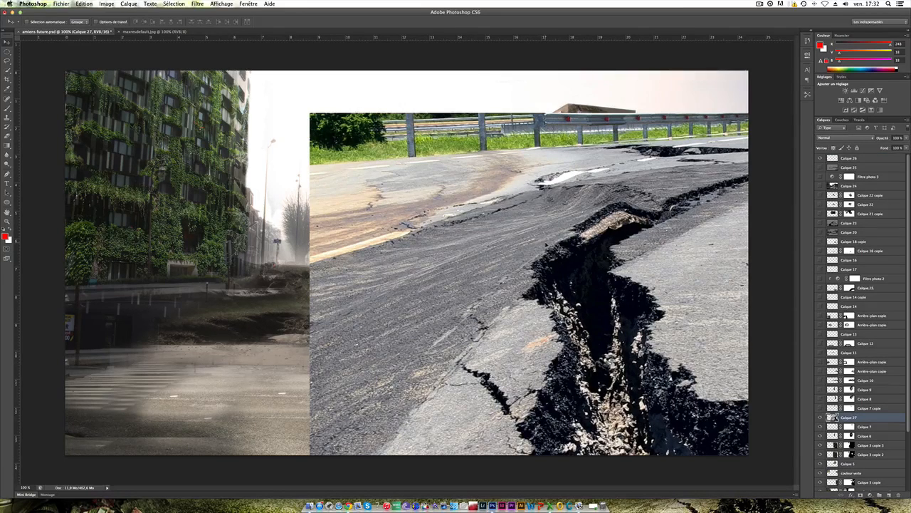
Scale the cracked-road layer down to about 23% with Free Transform and place it on the foreground road below the brick building
{"action": "key", "text": "ctrl+t"}
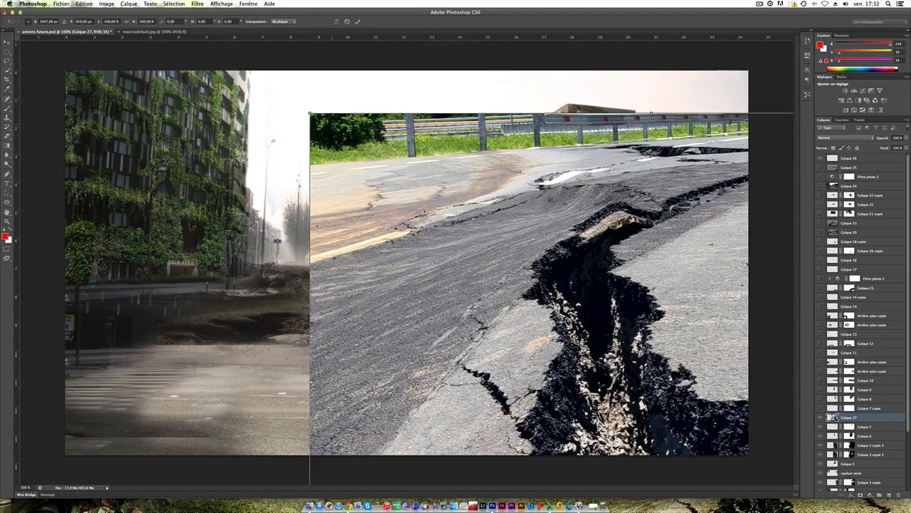
{"action": "left_click_drag", "start_coordinate": [309, 113], "coordinate": [659, 310]}
{"action": "left_click_drag", "start_coordinate": [703, 385], "coordinate": [306, 215]}
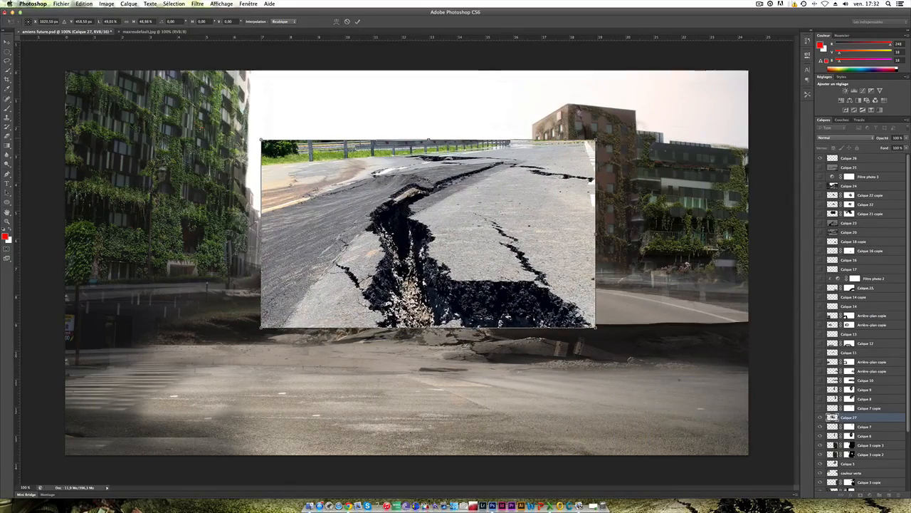
{"action": "left_click_drag", "start_coordinate": [260, 140], "coordinate": [437, 239]}
{"action": "left_click_drag", "start_coordinate": [586, 291], "coordinate": [658, 418]}
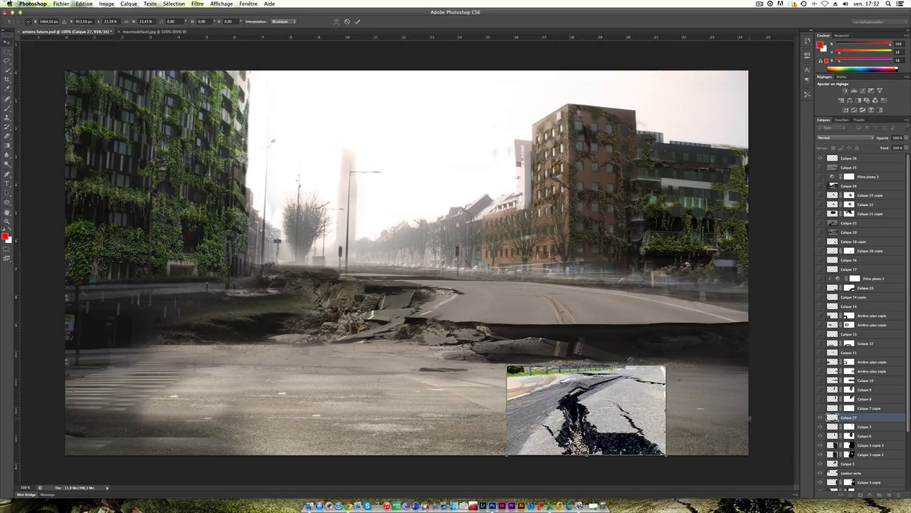
{"action": "key", "text": "Return"}
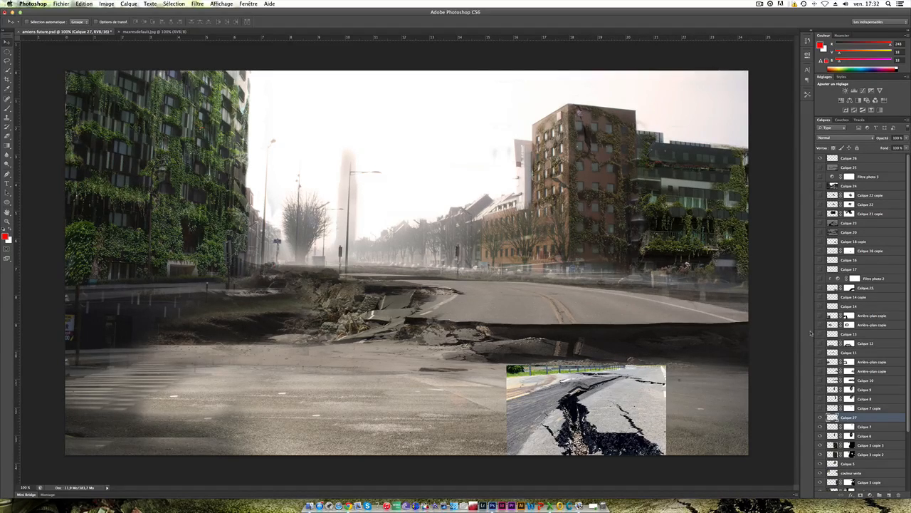
Try the Superposition blend mode on the cracked-road layer, replacing it with Incrustation
{"action": "left_click", "coordinate": [841, 139]}
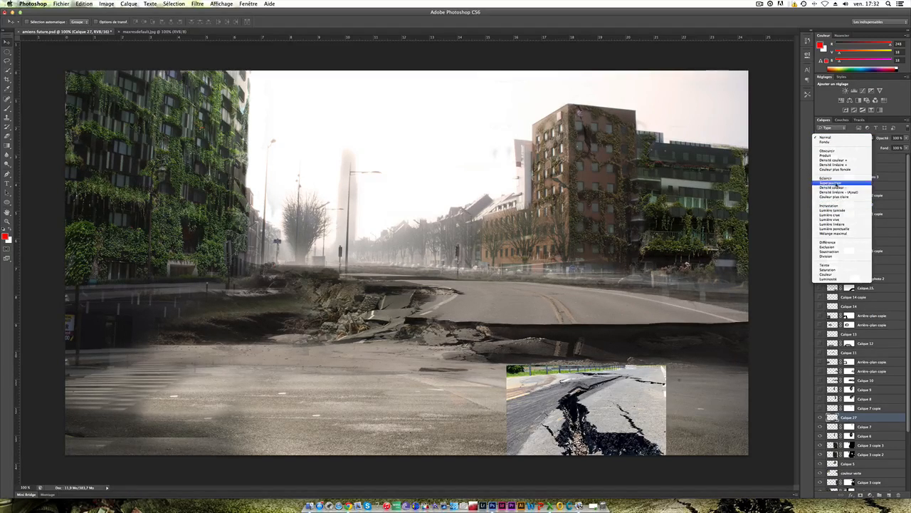
{"action": "left_click", "coordinate": [829, 183]}
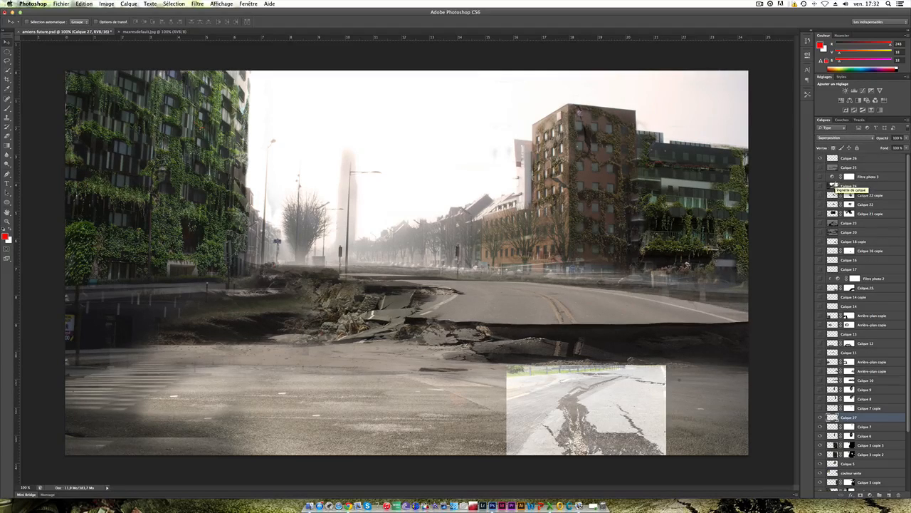
{"action": "left_click", "coordinate": [840, 139]}
{"action": "left_click", "coordinate": [839, 138]}
{"action": "left_click", "coordinate": [840, 138]}
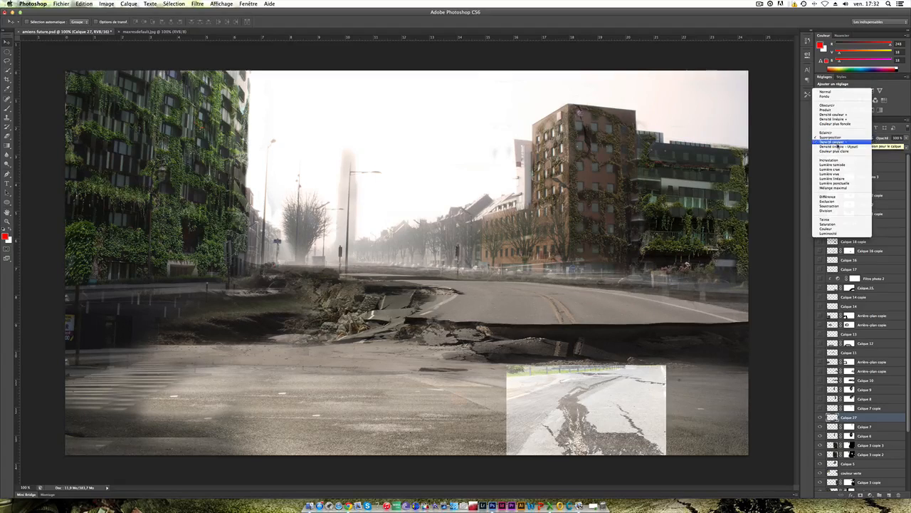
{"action": "left_click", "coordinate": [830, 159]}
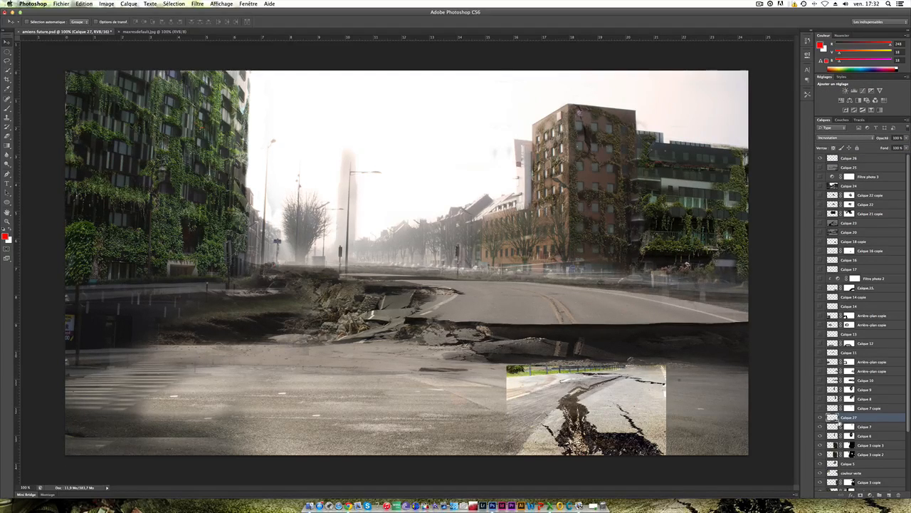
Add a layer mask to the cracked-road layer and paint it black with the Brush to hide the pavement around the crack
{"action": "left_click", "coordinate": [869, 495]}
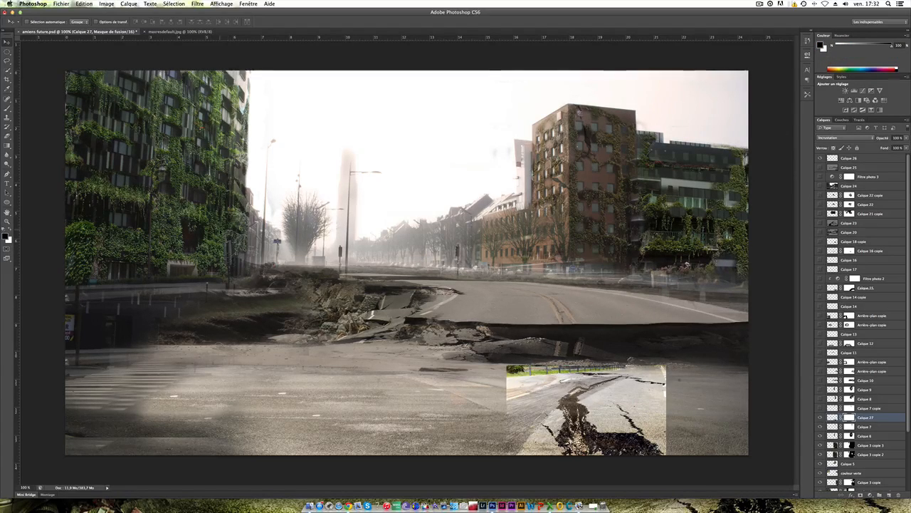
{"action": "left_click", "coordinate": [7, 110]}
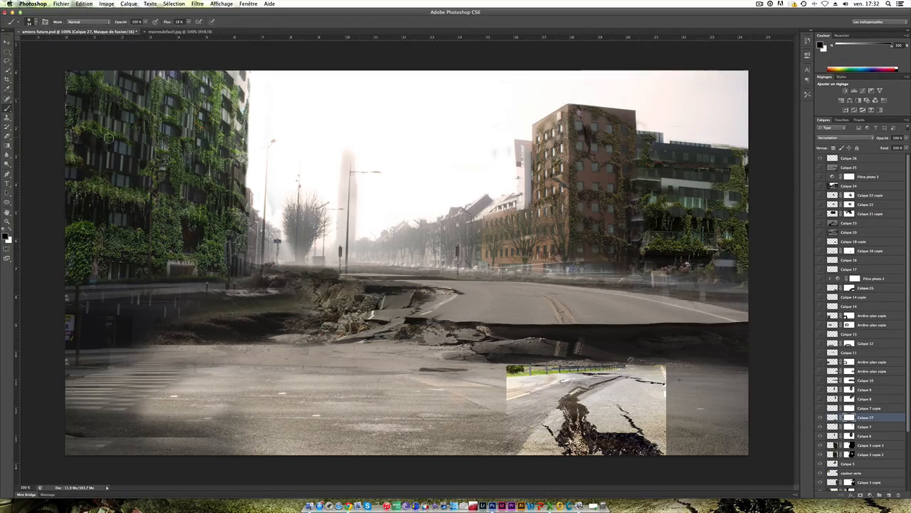
{"action": "left_click_drag", "start_coordinate": [345, 354], "coordinate": [372, 347]}
{"action": "mouse_move", "coordinate": [365, 341]}
{"action": "left_mouse_down"}
{"action": "mouse_move", "coordinate": [391, 341]}
{"action": "mouse_move", "coordinate": [371, 338]}
{"action": "mouse_move", "coordinate": [379, 474]}
{"action": "mouse_move", "coordinate": [367, 363]}
{"action": "mouse_move", "coordinate": [361, 335]}
{"action": "mouse_move", "coordinate": [355, 337]}
{"action": "left_mouse_up"}
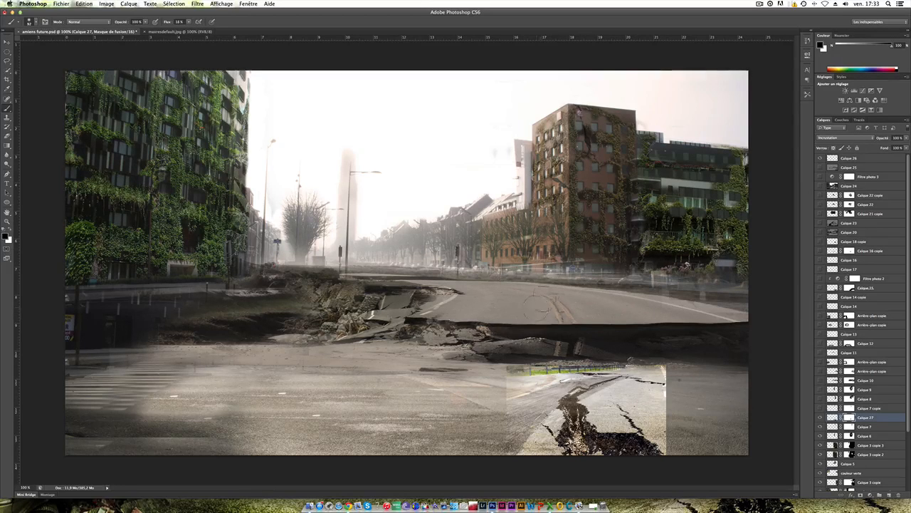
{"action": "mouse_move", "coordinate": [526, 388]}
{"action": "left_mouse_down"}
{"action": "mouse_move", "coordinate": [497, 371]}
{"action": "mouse_move", "coordinate": [539, 395]}
{"action": "mouse_move", "coordinate": [545, 381]}
{"action": "mouse_move", "coordinate": [530, 411]}
{"action": "mouse_move", "coordinate": [540, 460]}
{"action": "mouse_move", "coordinate": [539, 414]}
{"action": "mouse_move", "coordinate": [557, 387]}
{"action": "mouse_move", "coordinate": [674, 389]}
{"action": "mouse_move", "coordinate": [663, 400]}
{"action": "mouse_move", "coordinate": [703, 388]}
{"action": "mouse_move", "coordinate": [675, 414]}
{"action": "mouse_move", "coordinate": [676, 353]}
{"action": "mouse_move", "coordinate": [667, 388]}
{"action": "mouse_move", "coordinate": [677, 456]}
{"action": "mouse_move", "coordinate": [660, 418]}
{"action": "mouse_move", "coordinate": [604, 408]}
{"action": "mouse_move", "coordinate": [619, 400]}
{"action": "mouse_move", "coordinate": [616, 390]}
{"action": "mouse_move", "coordinate": [638, 407]}
{"action": "mouse_move", "coordinate": [624, 414]}
{"action": "mouse_move", "coordinate": [638, 410]}
{"action": "mouse_move", "coordinate": [598, 394]}
{"action": "mouse_move", "coordinate": [618, 386]}
{"action": "mouse_move", "coordinate": [606, 399]}
{"action": "mouse_move", "coordinate": [555, 405]}
{"action": "mouse_move", "coordinate": [592, 403]}
{"action": "mouse_move", "coordinate": [551, 386]}
{"action": "left_mouse_up"}
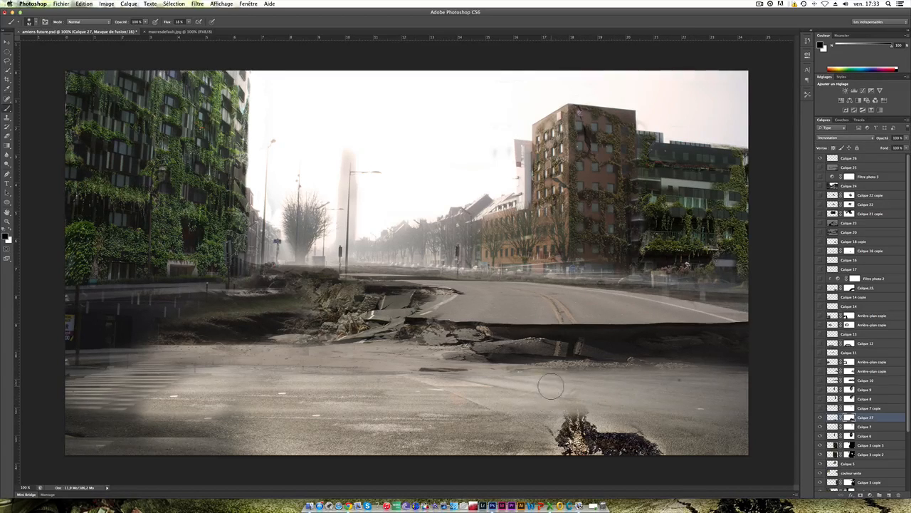
Paint white on the mask to restore the upper part of the crack, and touch up its surroundings in black
{"action": "key", "text": "x"}
{"action": "key", "text": "x"}
{"action": "key", "text": "x"}
{"action": "key", "text": "x"}
{"action": "key", "text": "x"}
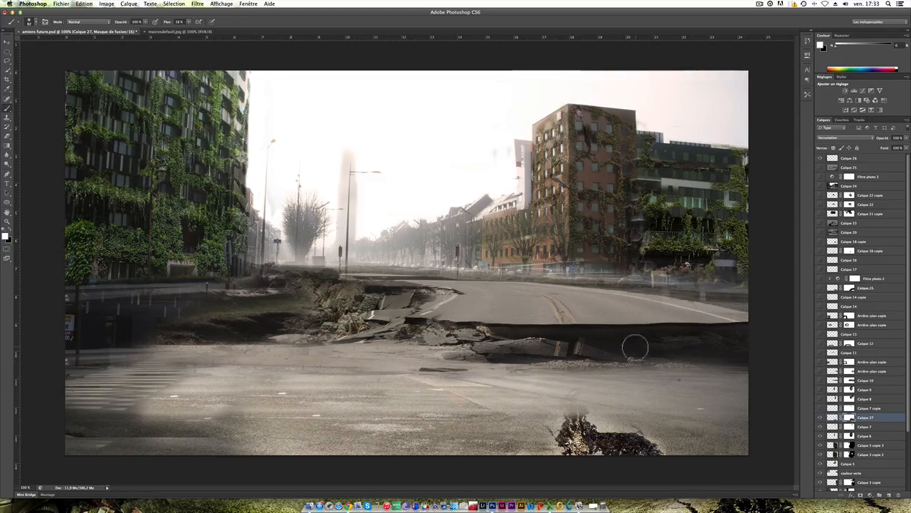
{"action": "mouse_move", "coordinate": [575, 411]}
{"action": "left_mouse_down"}
{"action": "mouse_move", "coordinate": [570, 390]}
{"action": "mouse_move", "coordinate": [563, 400]}
{"action": "mouse_move", "coordinate": [591, 385]}
{"action": "mouse_move", "coordinate": [587, 399]}
{"action": "left_mouse_up"}
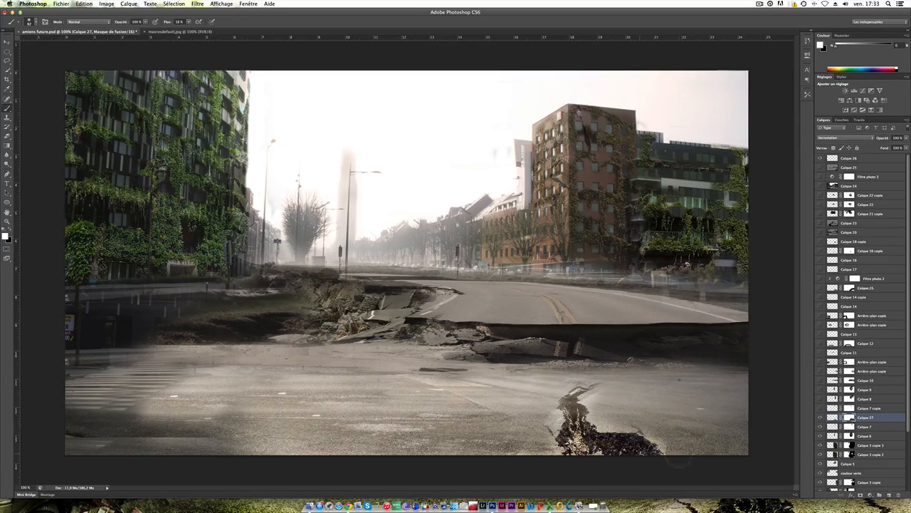
{"action": "key", "text": "x"}
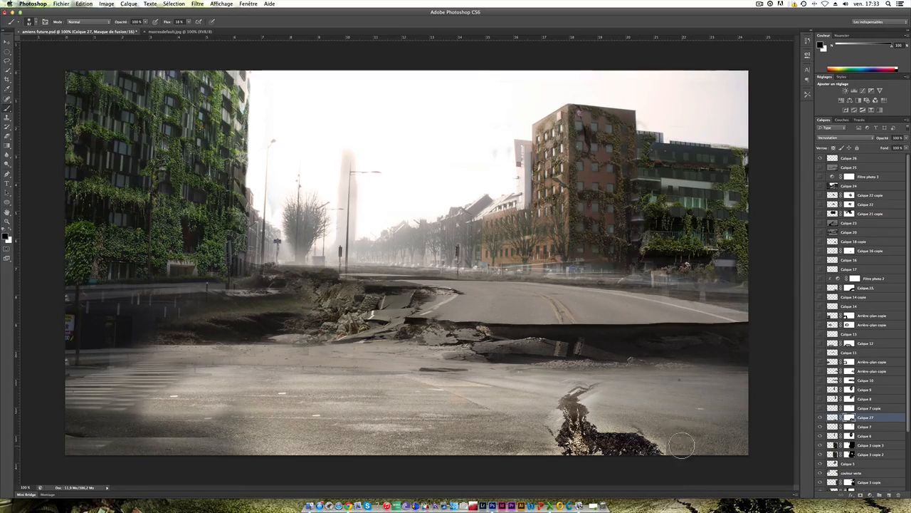
{"action": "mouse_move", "coordinate": [581, 413]}
{"action": "left_mouse_down"}
{"action": "mouse_move", "coordinate": [573, 399]}
{"action": "mouse_move", "coordinate": [578, 409]}
{"action": "mouse_move", "coordinate": [583, 403]}
{"action": "mouse_move", "coordinate": [575, 411]}
{"action": "mouse_move", "coordinate": [587, 400]}
{"action": "left_mouse_up"}
{"action": "key", "text": "x"}
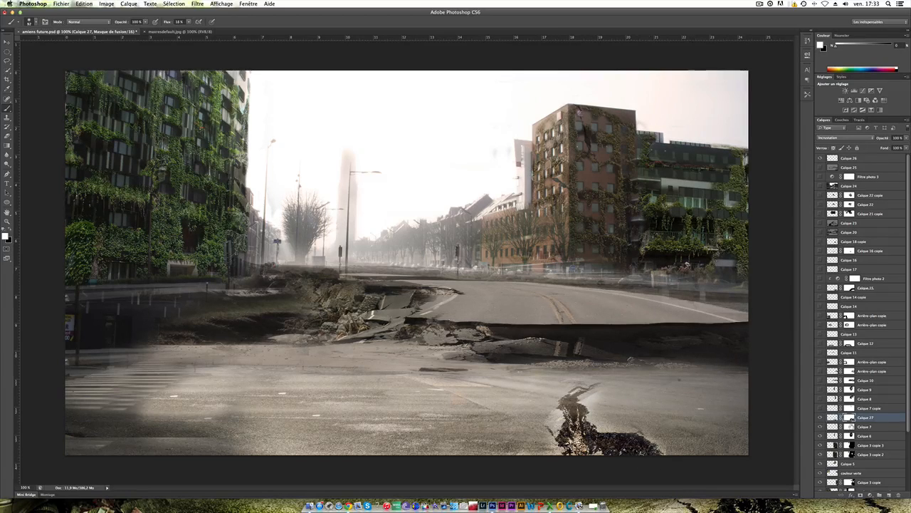
Adjust the cracked-road image with Hue/Saturation (Teinte/Saturation), setting Teinte to -17 and Saturation to -54
{"action": "left_click", "coordinate": [831, 418]}
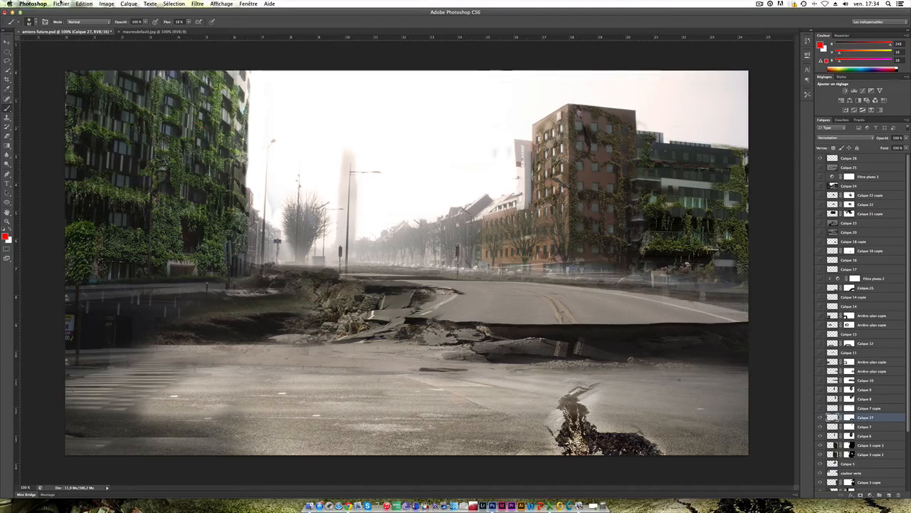
{"action": "left_click", "coordinate": [106, 4]}
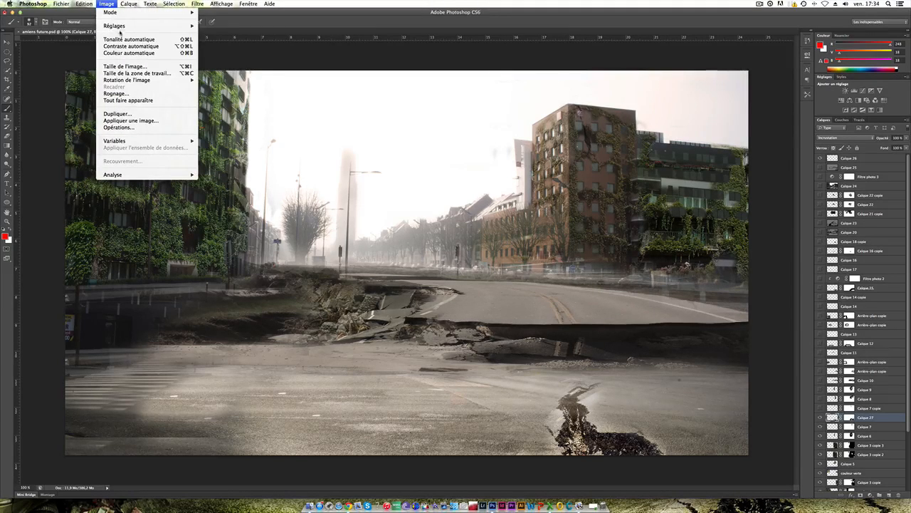
{"action": "mouse_move", "coordinate": [143, 26]}
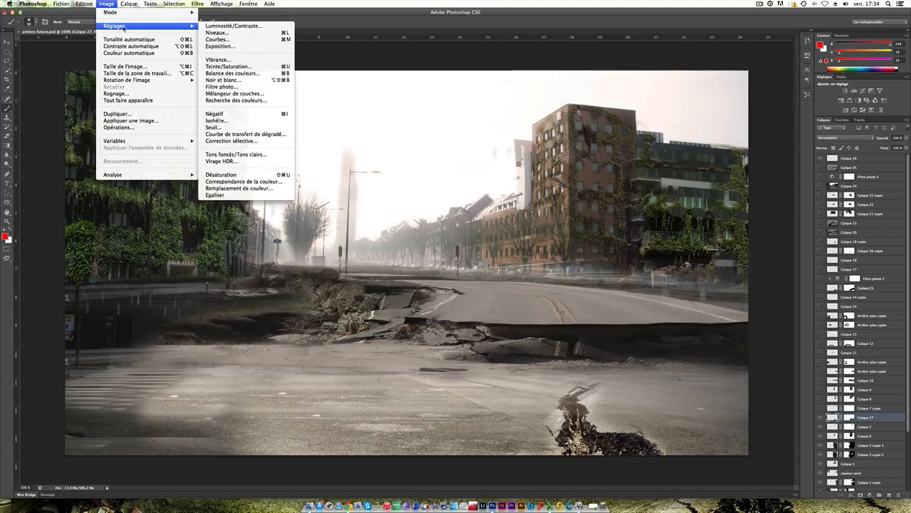
{"action": "left_click", "coordinate": [227, 67]}
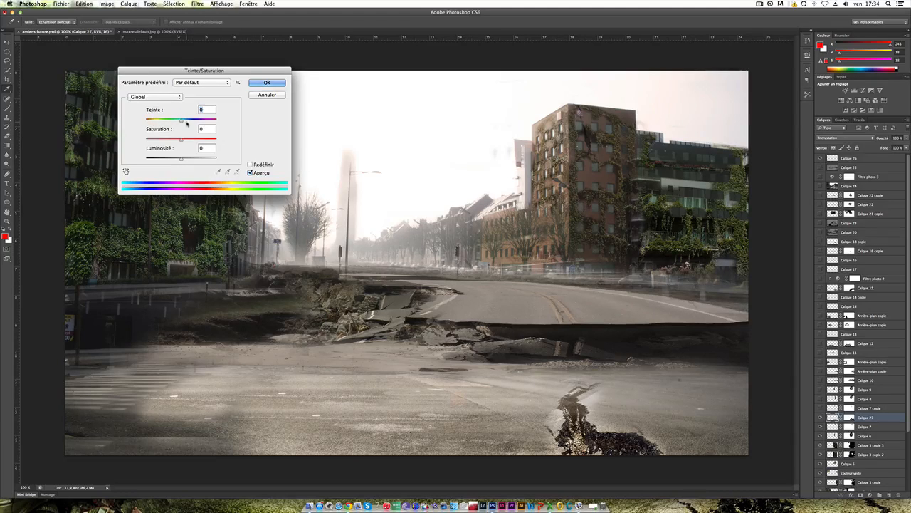
{"action": "left_click_drag", "start_coordinate": [181, 120], "coordinate": [162, 139]}
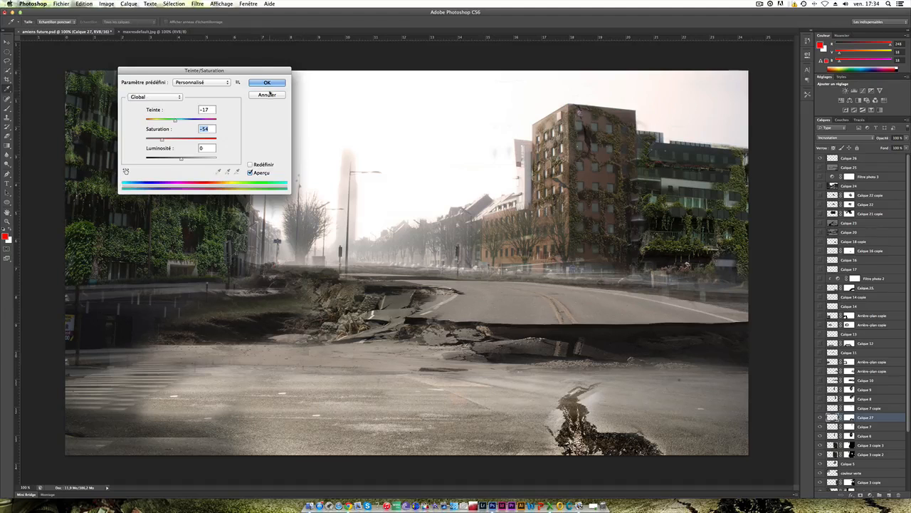
{"action": "left_click", "coordinate": [267, 82]}
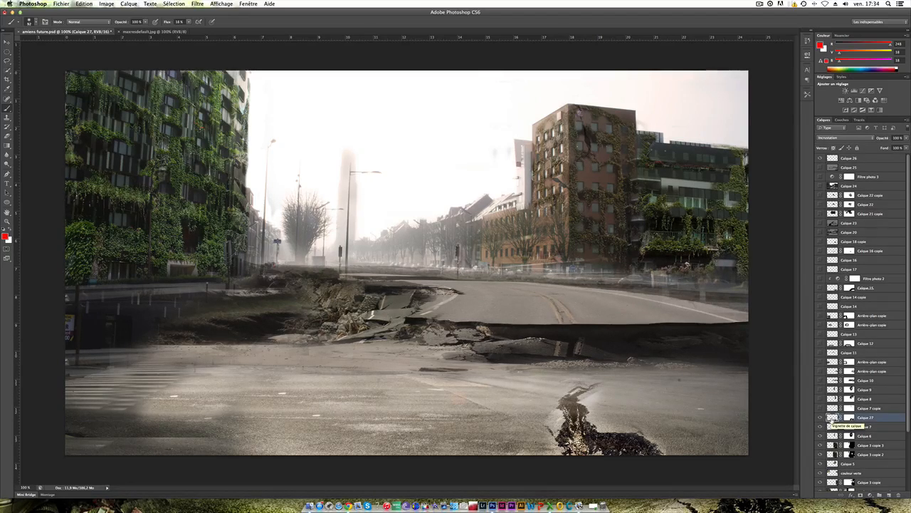
Delete the cracked-road demonstration layer and show "Calque 7 copie" on the brick building
{"action": "key", "text": "Delete"}
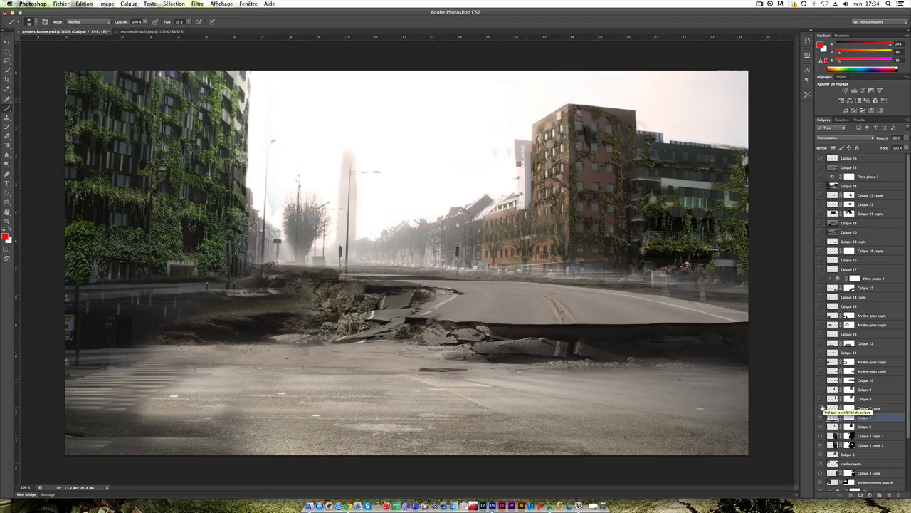
{"action": "left_click", "coordinate": [821, 409]}
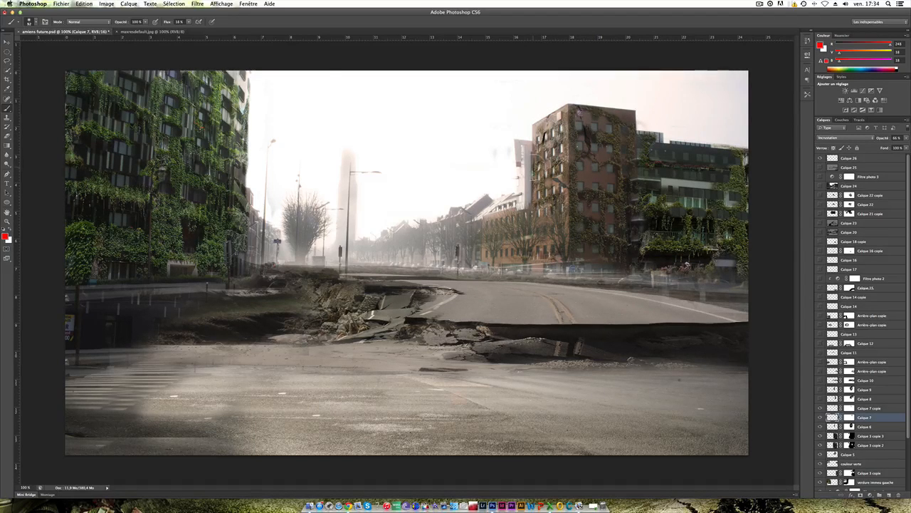
Point out the horizontal flip transformation (Symétrie axe horizontal) for the crack layer "Calque 7"
{"action": "left_click", "coordinate": [84, 4]}
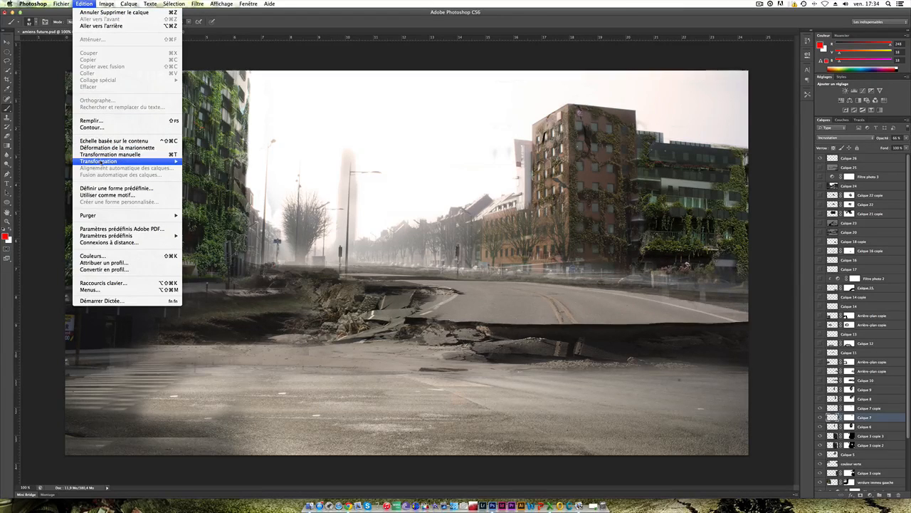
{"action": "mouse_move", "coordinate": [101, 162]}
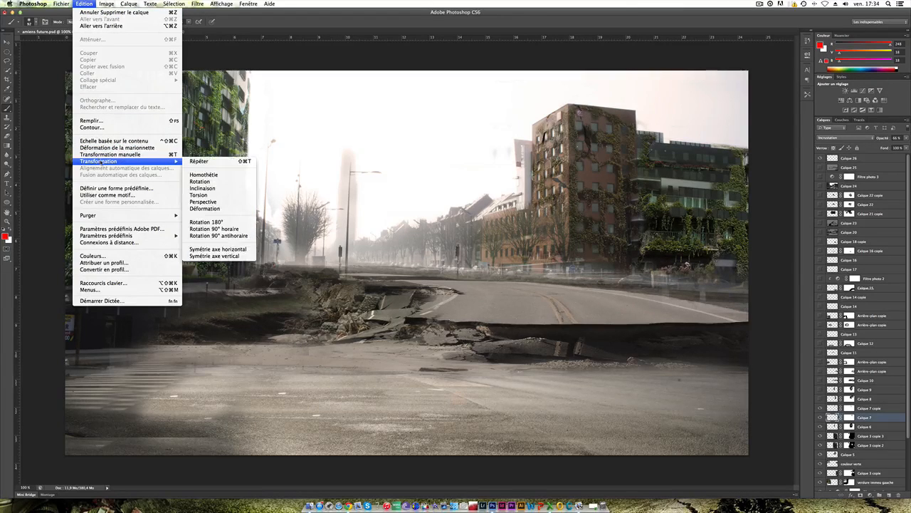
{"action": "left_click", "coordinate": [229, 247]}
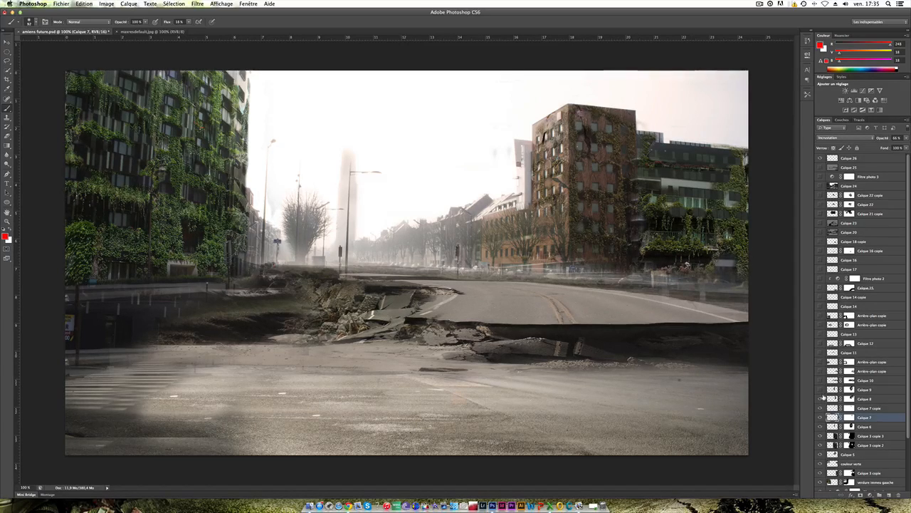
Show "Calque 9" along with "Calque 8" over the brick building, toggling visibility to compare the facade
{"action": "left_click", "coordinate": [821, 390]}
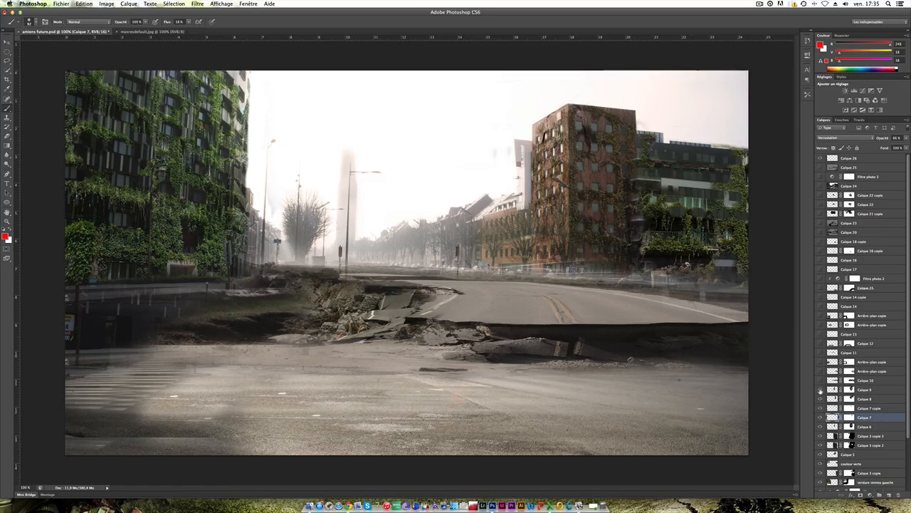
{"action": "left_click", "coordinate": [821, 391]}
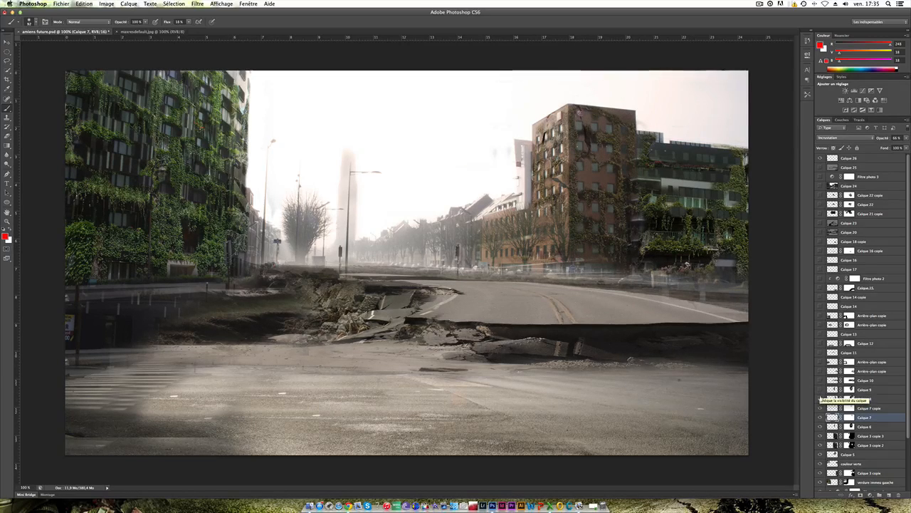
{"action": "left_click", "coordinate": [821, 391]}
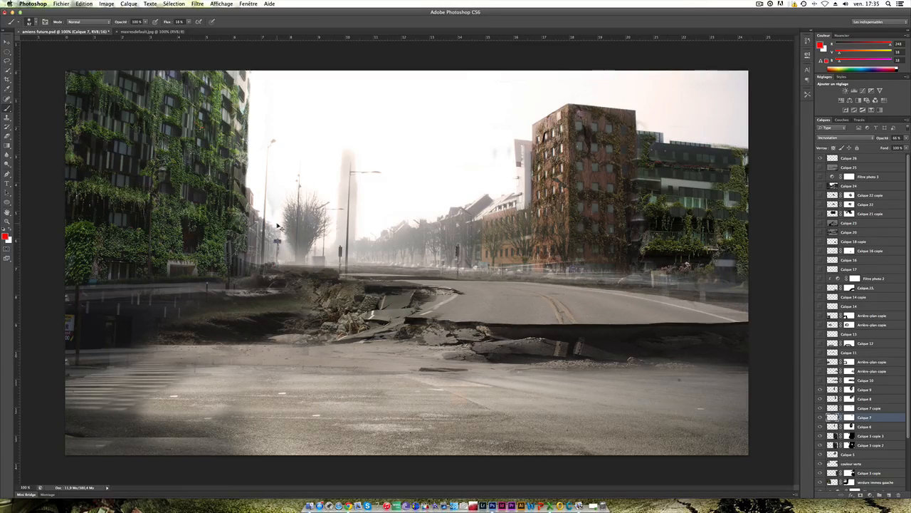
Browse the images in the "monde detruit" folder for the texture used on the building facade
{"action": "key", "text": "super+o"}
{"action": "scroll", "coordinate": [460, 188], "scroll_direction": "down", "scroll_amount": 10}
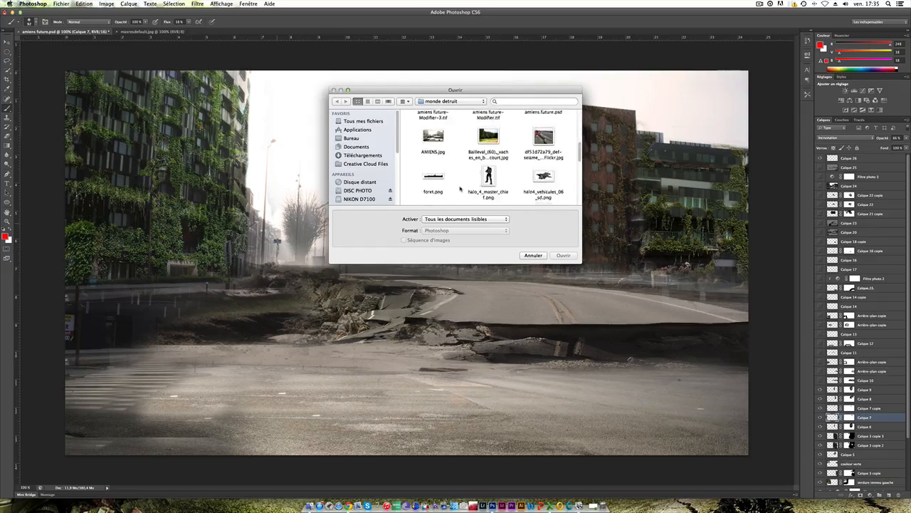
{"action": "scroll", "coordinate": [479, 185], "scroll_direction": "up", "scroll_amount": 5}
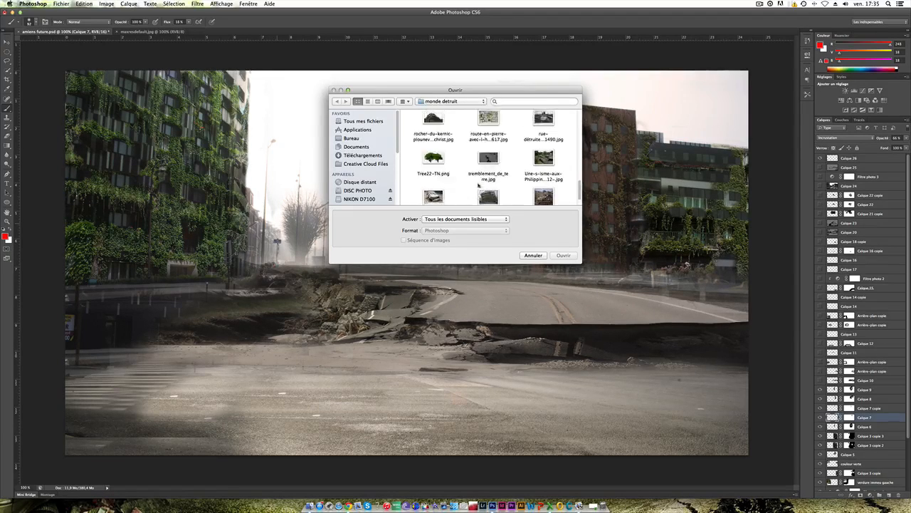
{"action": "scroll", "coordinate": [478, 186], "scroll_direction": "down", "scroll_amount": 5}
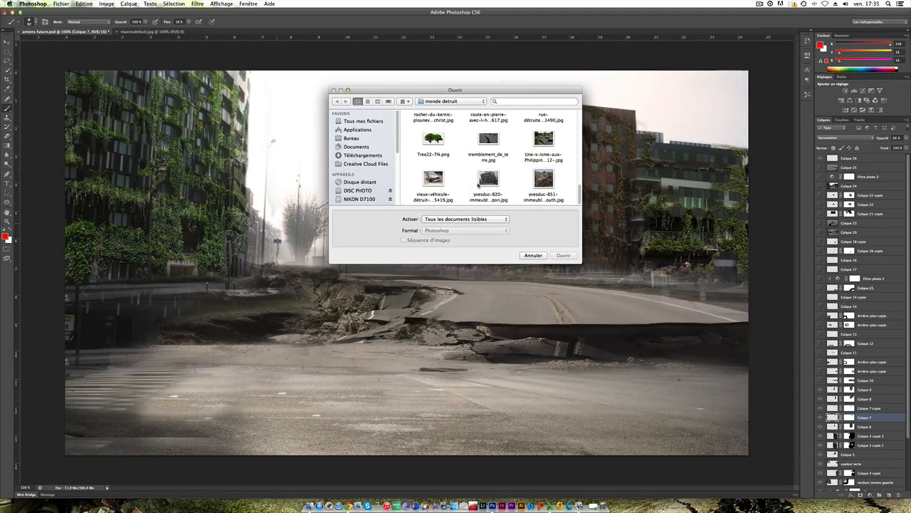
{"action": "scroll", "coordinate": [478, 185], "scroll_direction": "up", "scroll_amount": 5}
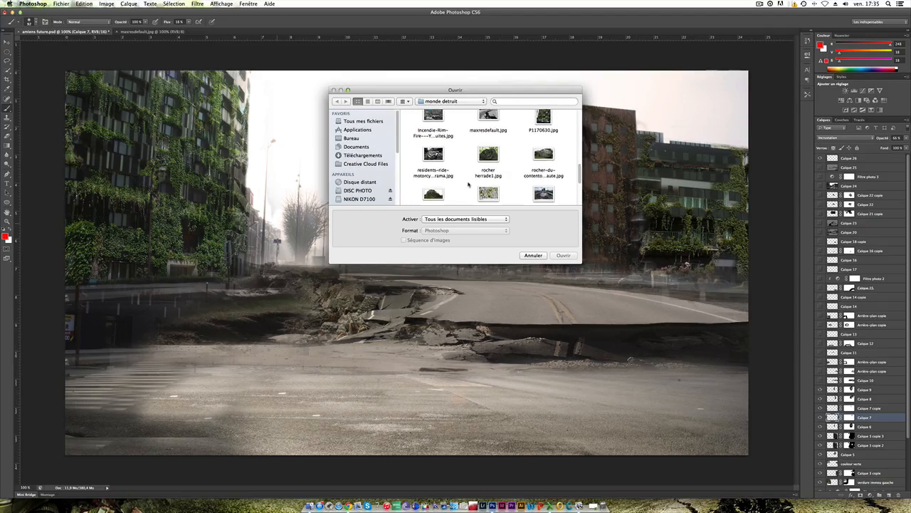
{"action": "scroll", "coordinate": [469, 185], "scroll_direction": "up", "scroll_amount": 5}
{"action": "scroll", "coordinate": [469, 184], "scroll_direction": "up", "scroll_amount": 4}
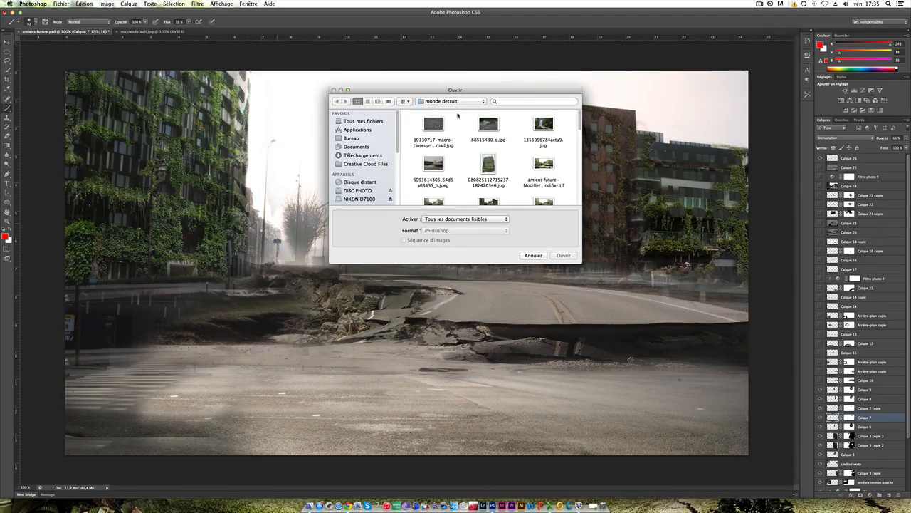
Switch to the "Textures" folder and preview the cracked-earth image texture_ (1).jpg
{"action": "left_click", "coordinate": [461, 101]}
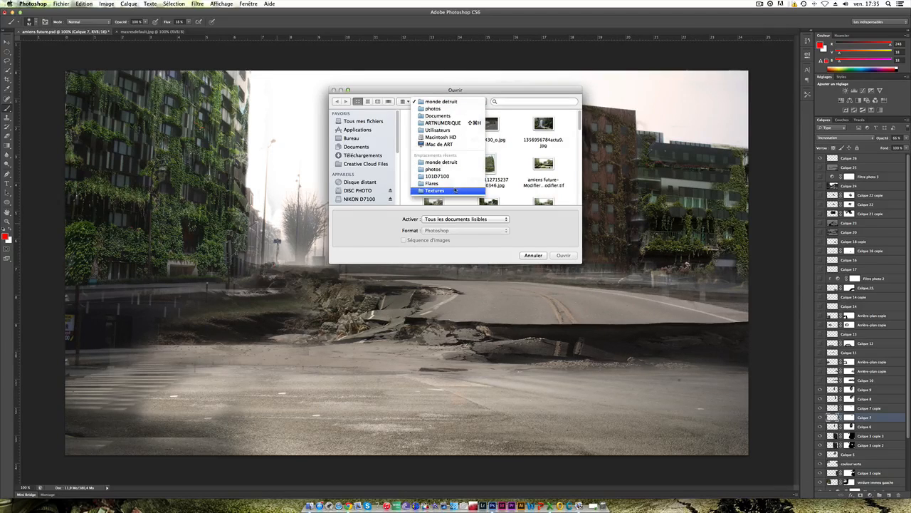
{"action": "left_click", "coordinate": [449, 191]}
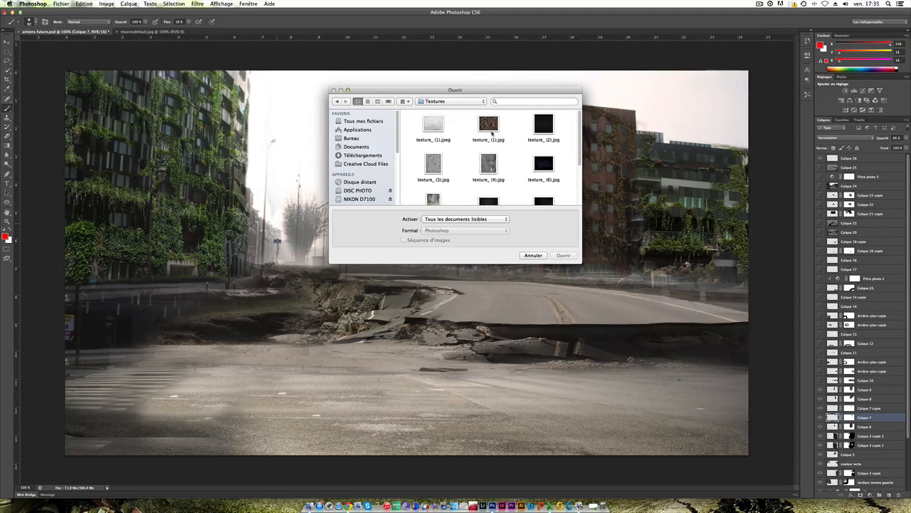
{"action": "scroll", "coordinate": [492, 130], "scroll_direction": "down", "scroll_amount": 1}
{"action": "double_click", "coordinate": [489, 123]}
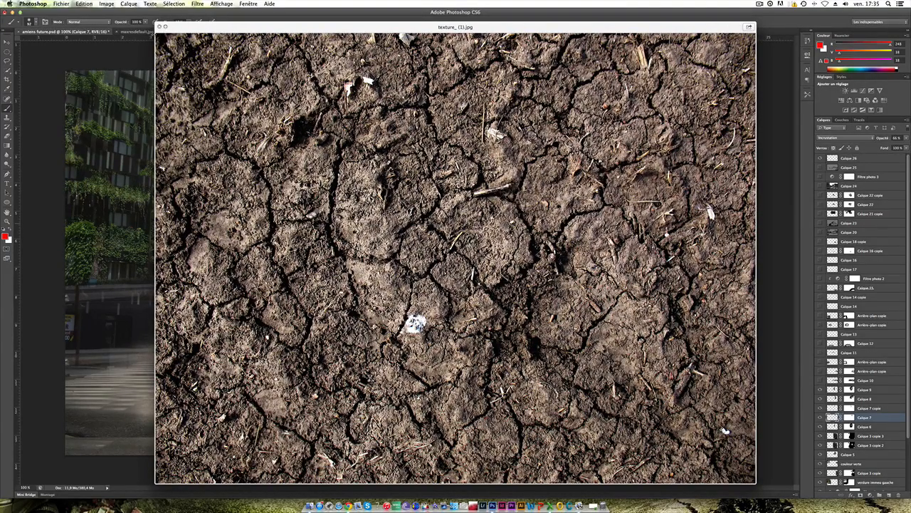
{"action": "left_click", "coordinate": [159, 27]}
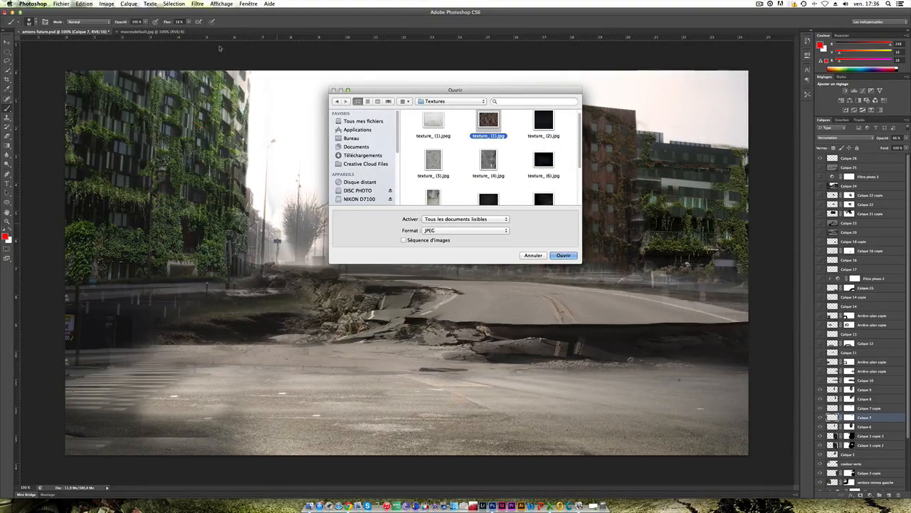
Close the texture browser without opening an image and lower the opacity of "Calque 7" to 49%
{"action": "left_click", "coordinate": [534, 255]}
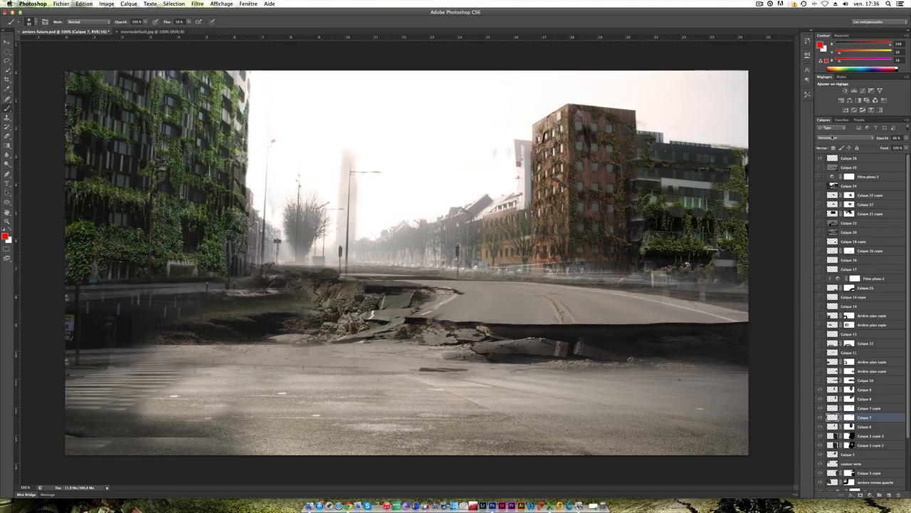
{"action": "left_click", "coordinate": [904, 137]}
{"action": "left_click_drag", "start_coordinate": [903, 145], "coordinate": [890, 147]}
Toggle the visibility of "Calque 7 copie", "Calque 9" and "Calque 8" to compare the facade with and without each texture
{"action": "left_click", "coordinate": [821, 411]}
{"action": "left_click", "coordinate": [821, 410]}
{"action": "left_click", "coordinate": [820, 410]}
{"action": "left_click", "coordinate": [819, 390]}
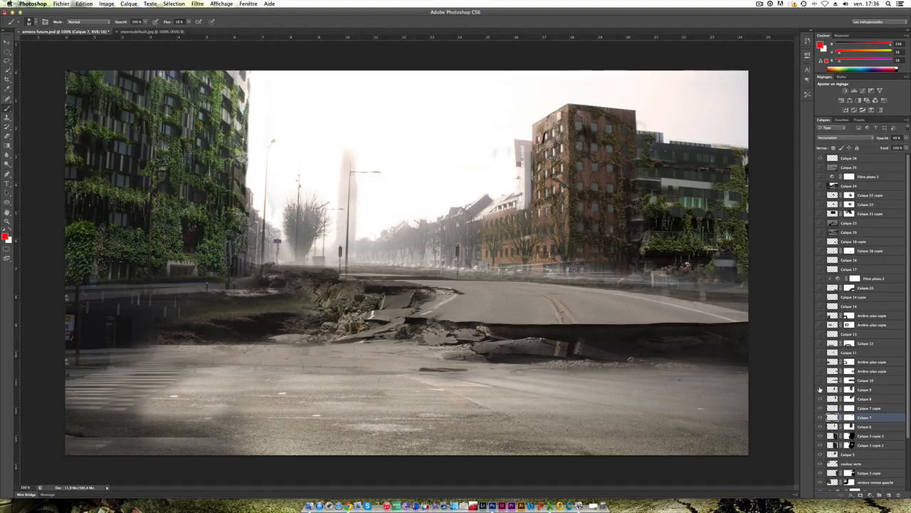
{"action": "left_click", "coordinate": [820, 390]}
{"action": "left_click", "coordinate": [820, 399]}
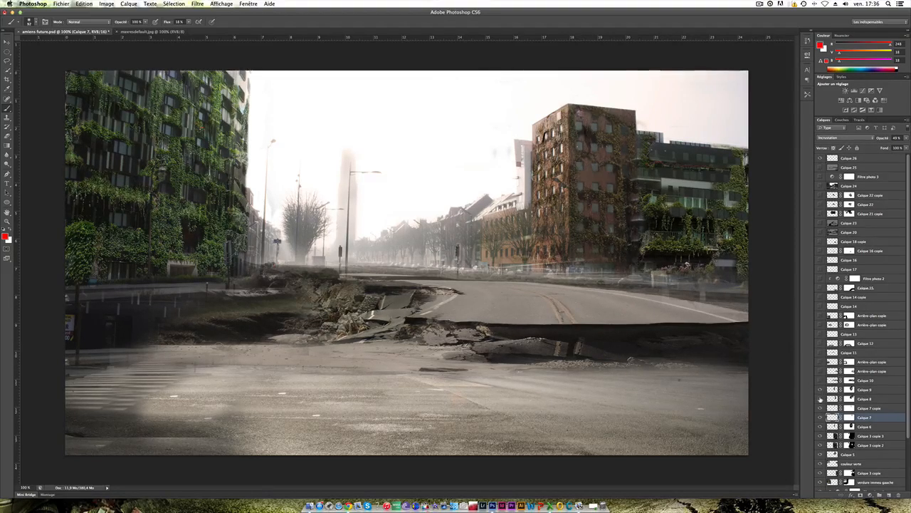
{"action": "left_click", "coordinate": [821, 399]}
Lower the opacity of the brick building's texture layer "Calque 8" slightly
{"action": "left_click", "coordinate": [830, 398]}
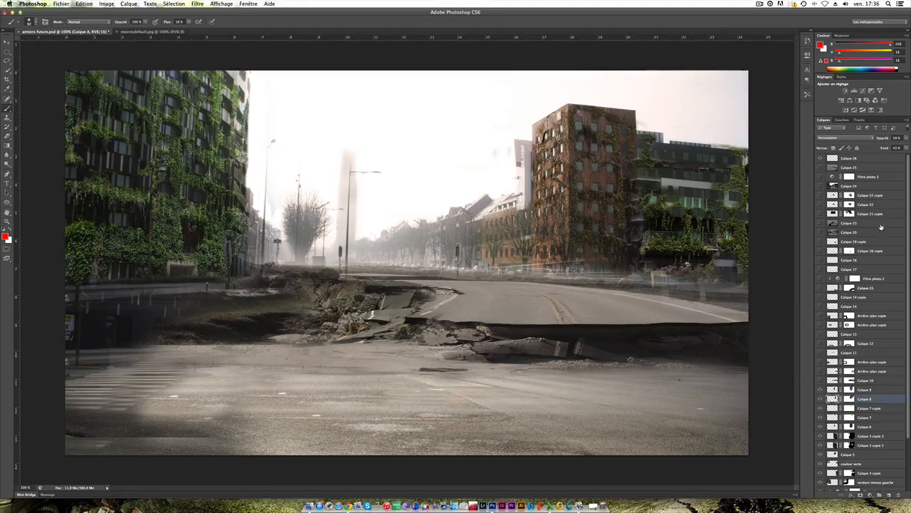
{"action": "left_click", "coordinate": [904, 137]}
{"action": "mouse_move", "coordinate": [894, 146]}
{"action": "left_mouse_down"}
{"action": "mouse_move", "coordinate": [906, 146]}
{"action": "mouse_move", "coordinate": [888, 146]}
{"action": "left_mouse_up"}
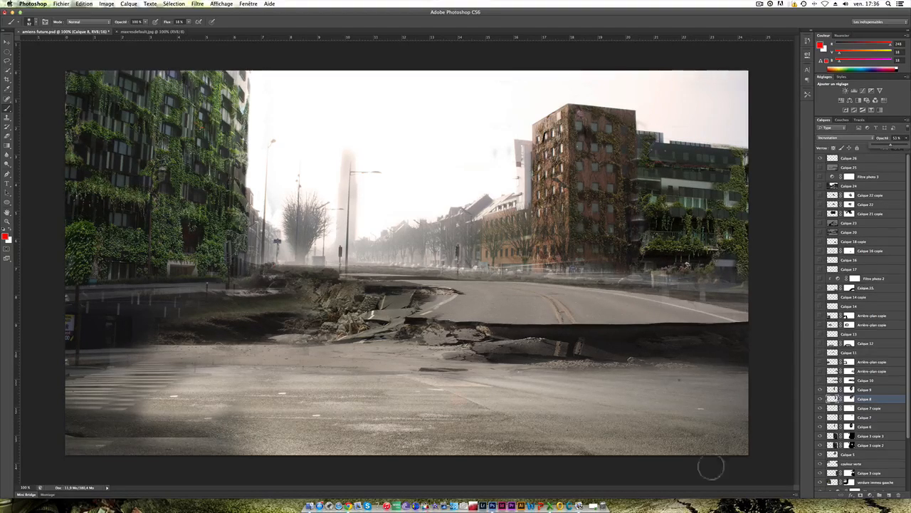
Show the shrub layer "Calque 10" at the foot of the buildings, toggling it to compare, and select it
{"action": "left_click", "coordinate": [820, 381]}
{"action": "left_click", "coordinate": [820, 381]}
{"action": "left_click", "coordinate": [820, 381]}
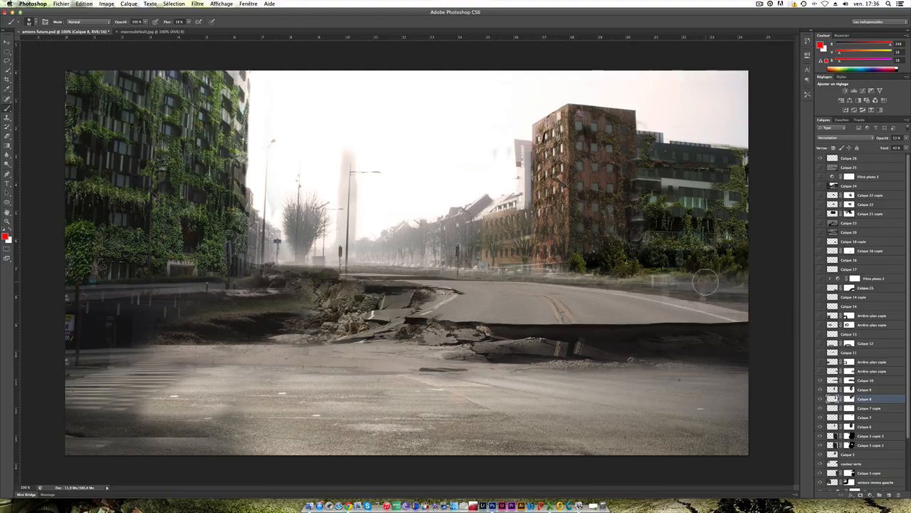
{"action": "left_click", "coordinate": [833, 381]}
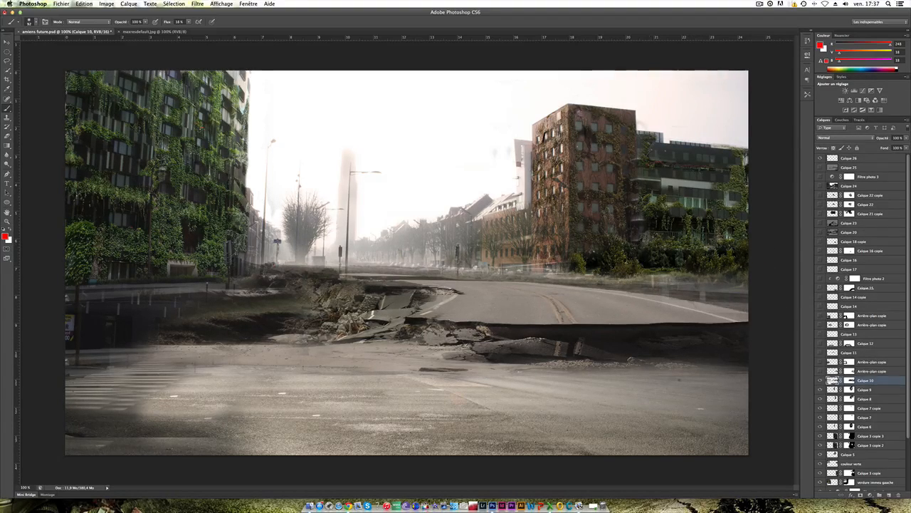
{"action": "left_click", "coordinate": [821, 379]}
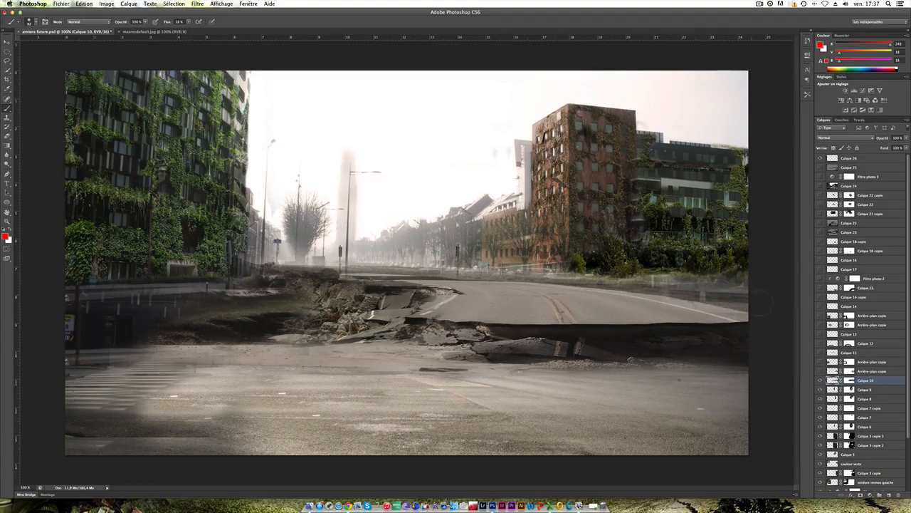
Show the rock layer "Arrière-plan copie" below the green building and paint black on its mask to blend the rock's edge
{"action": "left_click", "coordinate": [821, 372]}
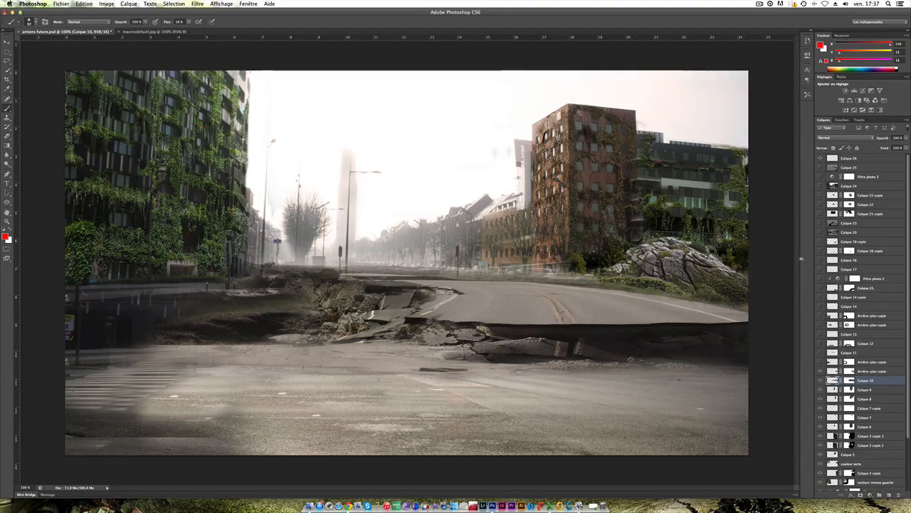
{"action": "left_click", "coordinate": [850, 383]}
{"action": "left_click", "coordinate": [850, 382]}
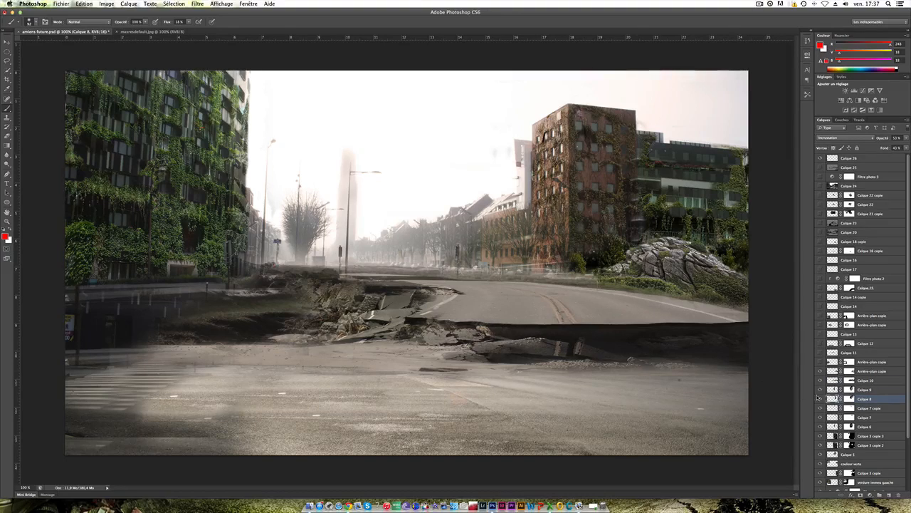
{"action": "left_click", "coordinate": [830, 371]}
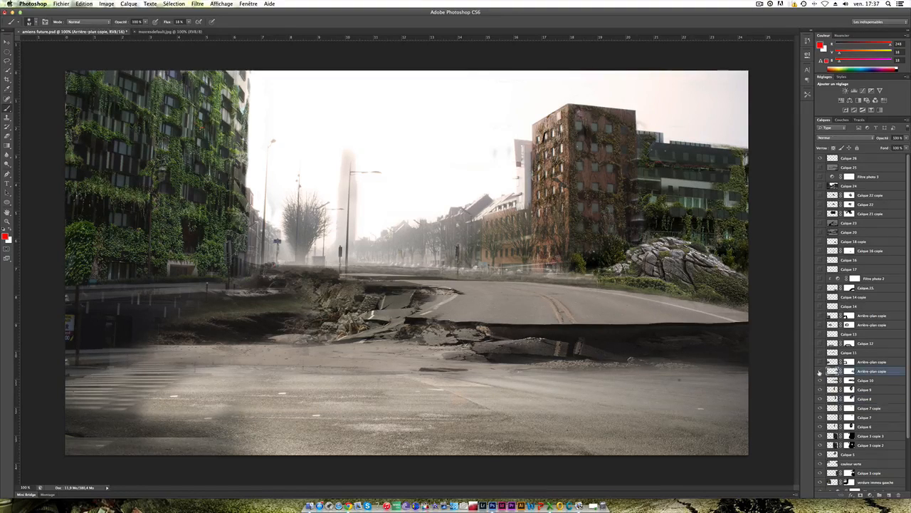
{"action": "left_click", "coordinate": [847, 371]}
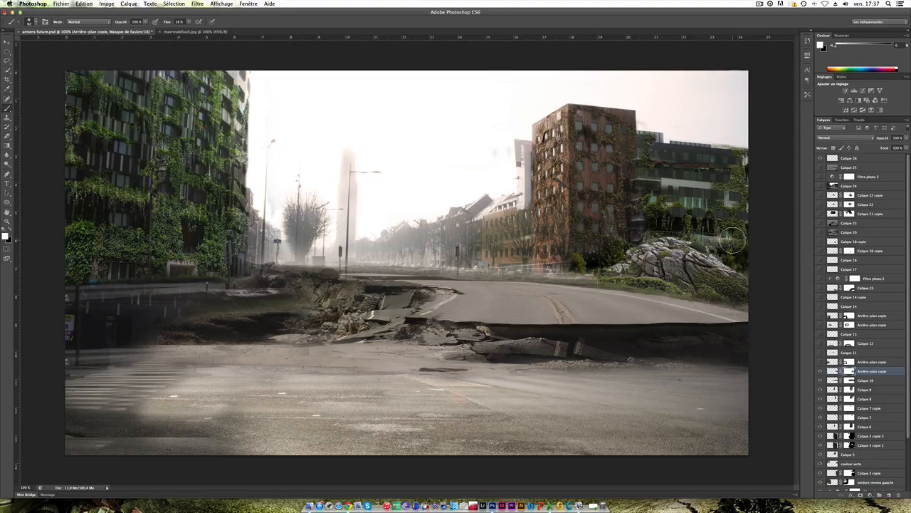
{"action": "mouse_move", "coordinate": [730, 241]}
{"action": "left_mouse_down"}
{"action": "mouse_move", "coordinate": [730, 252]}
{"action": "mouse_move", "coordinate": [715, 221]}
{"action": "mouse_move", "coordinate": [725, 265]}
{"action": "mouse_move", "coordinate": [741, 267]}
{"action": "mouse_move", "coordinate": [694, 235]}
{"action": "mouse_move", "coordinate": [751, 266]}
{"action": "mouse_move", "coordinate": [683, 235]}
{"action": "mouse_move", "coordinate": [705, 227]}
{"action": "mouse_move", "coordinate": [644, 213]}
{"action": "mouse_move", "coordinate": [712, 239]}
{"action": "mouse_move", "coordinate": [755, 240]}
{"action": "mouse_move", "coordinate": [771, 262]}
{"action": "mouse_move", "coordinate": [740, 253]}
{"action": "mouse_move", "coordinate": [747, 262]}
{"action": "mouse_move", "coordinate": [736, 260]}
{"action": "mouse_move", "coordinate": [755, 266]}
{"action": "mouse_move", "coordinate": [731, 248]}
{"action": "left_mouse_up"}
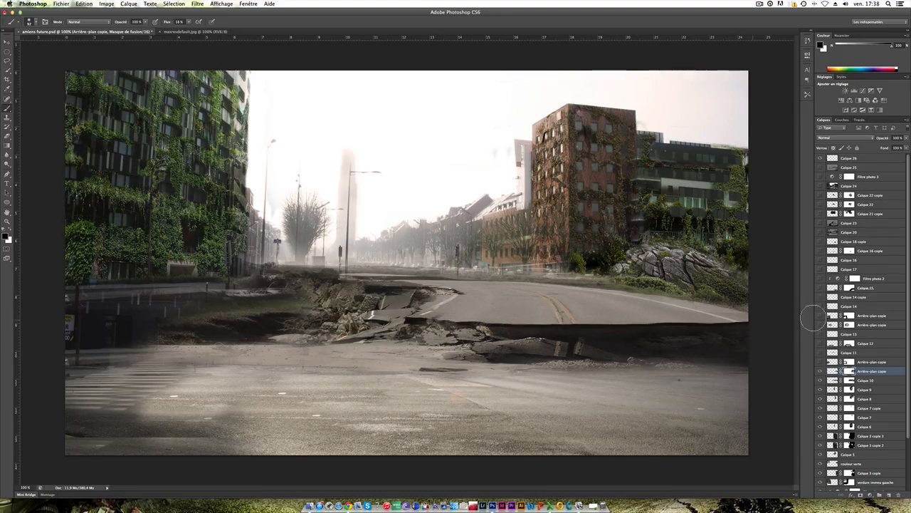
Show the mossy rock layer "Arrière-plan copie" below the ivy-covered building and the green tint layer "Calque 11" over the distant houses
{"action": "left_click", "coordinate": [820, 362]}
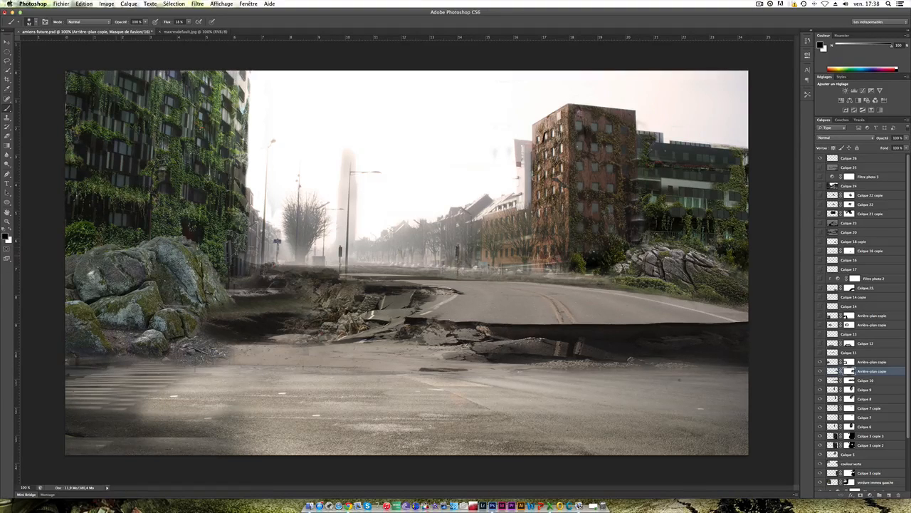
{"action": "left_click", "coordinate": [820, 352]}
{"action": "left_click", "coordinate": [820, 353]}
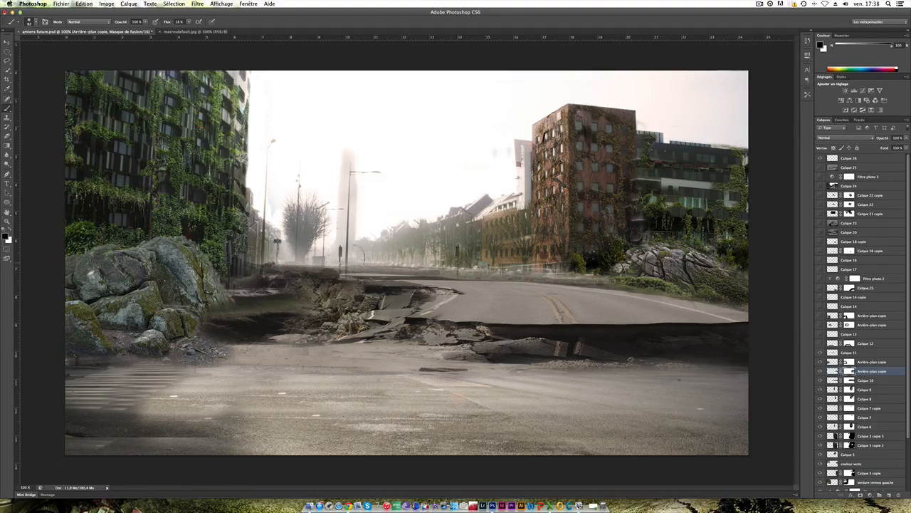
Show the cracked puddle layer "Calque 12" and the two "Arrière-plan copie" layers holding the large boulder and the wrecked car
{"action": "left_click", "coordinate": [820, 344]}
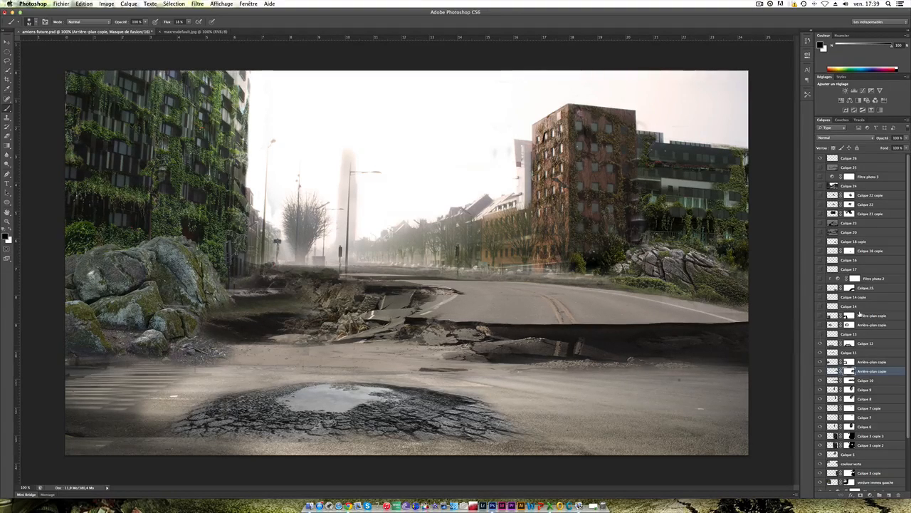
{"action": "left_click", "coordinate": [819, 325]}
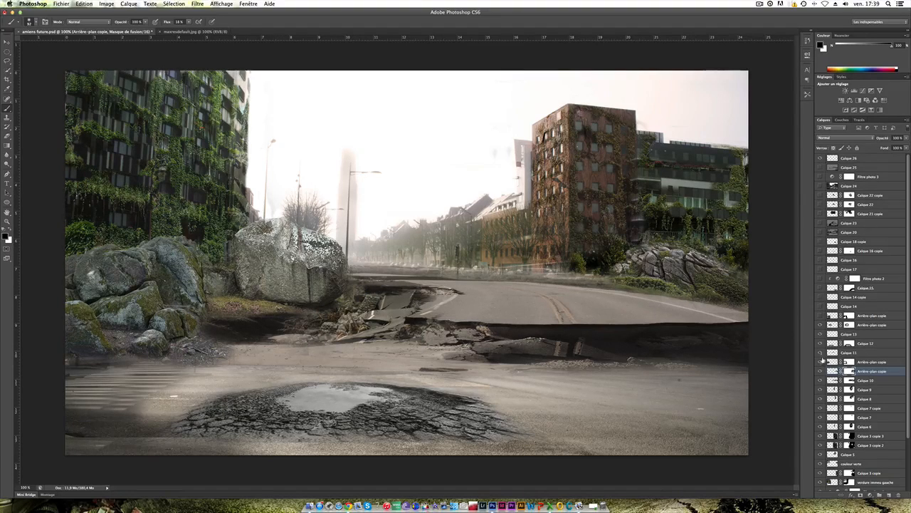
{"action": "left_click", "coordinate": [820, 315]}
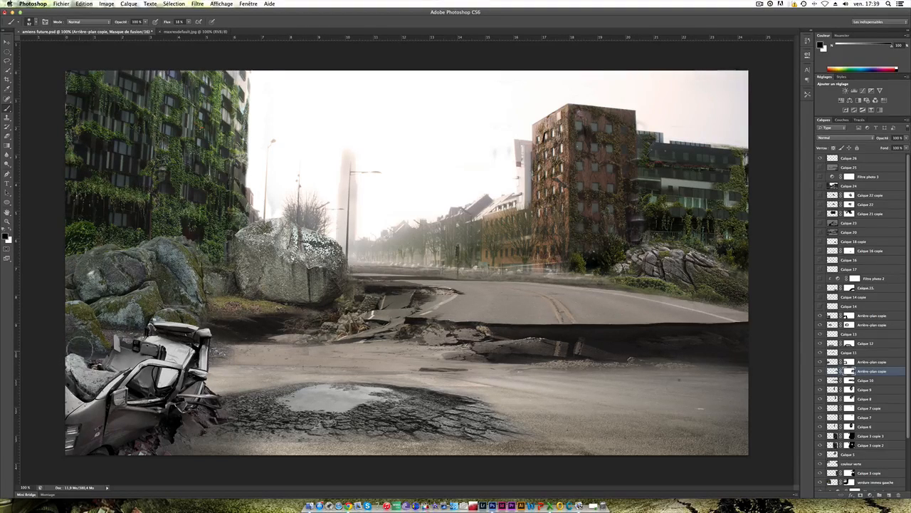
{"action": "left_click_drag", "start_coordinate": [228, 224], "coordinate": [214, 230]}
Show the shading layers "Calque 14" and "Calque 14 copie", plus the cracked ground layer with its "Filtre photo 2" adjustment
{"action": "left_click", "coordinate": [820, 307]}
{"action": "left_click", "coordinate": [820, 307]}
{"action": "left_click", "coordinate": [821, 308]}
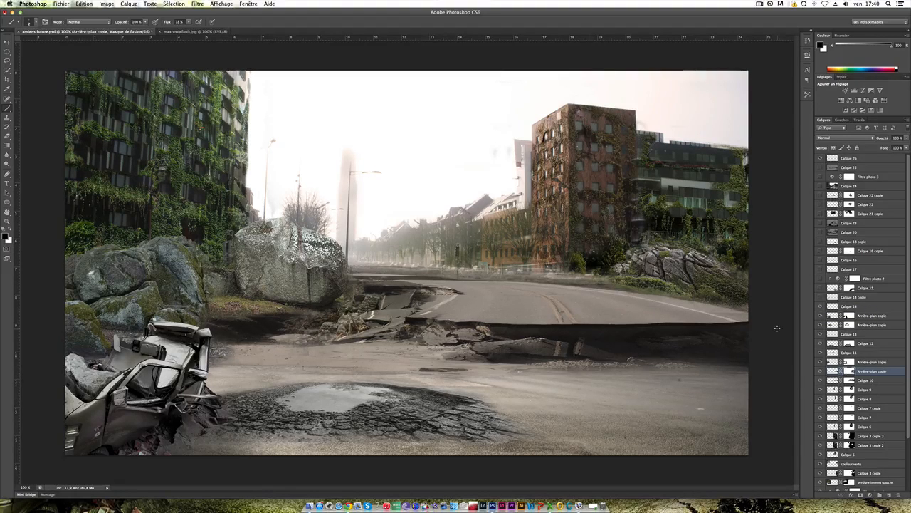
{"action": "left_click", "coordinate": [820, 298]}
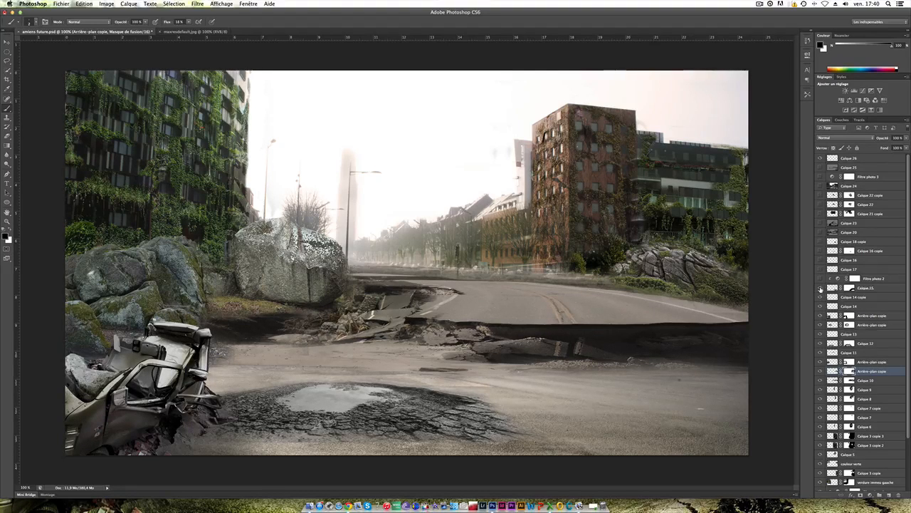
{"action": "left_click", "coordinate": [821, 289]}
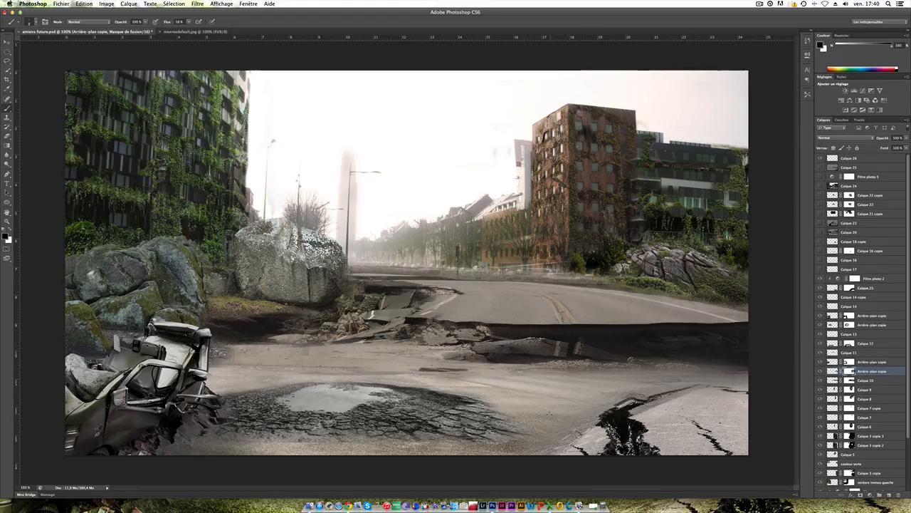
Show the armoured soldier on the road with "Calque 17" and "Calque 16", plus its shadow layer "Calque 16 copie"
{"action": "left_click", "coordinate": [821, 271]}
{"action": "left_click", "coordinate": [819, 261]}
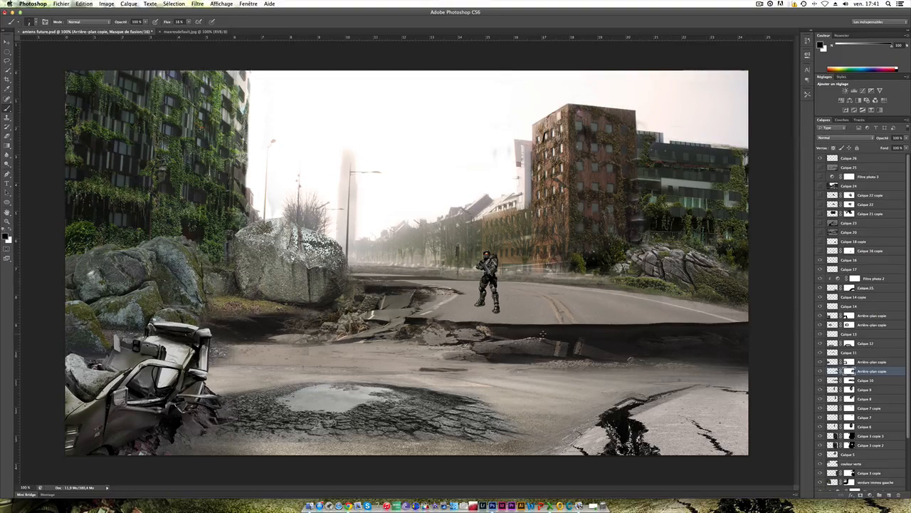
{"action": "left_click", "coordinate": [820, 252]}
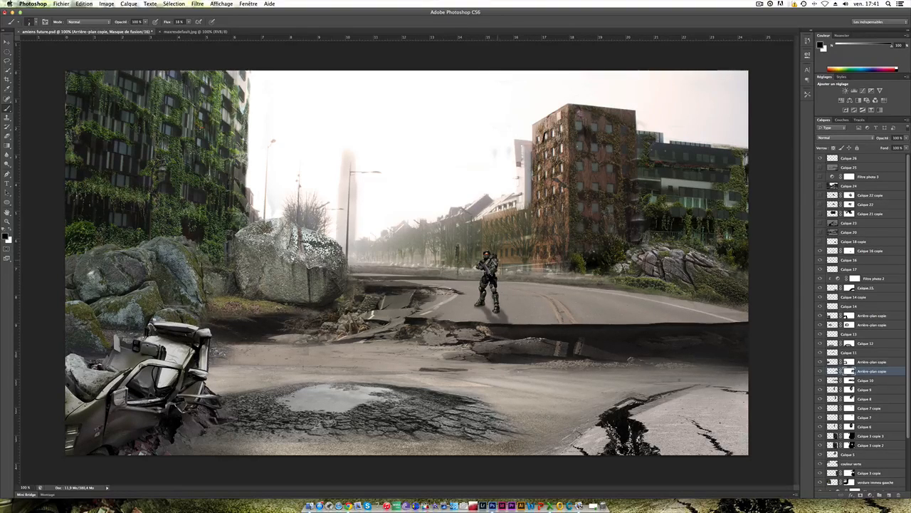
Examine the Transformation options available for shaping the soldier's shadow
{"action": "left_click", "coordinate": [83, 3]}
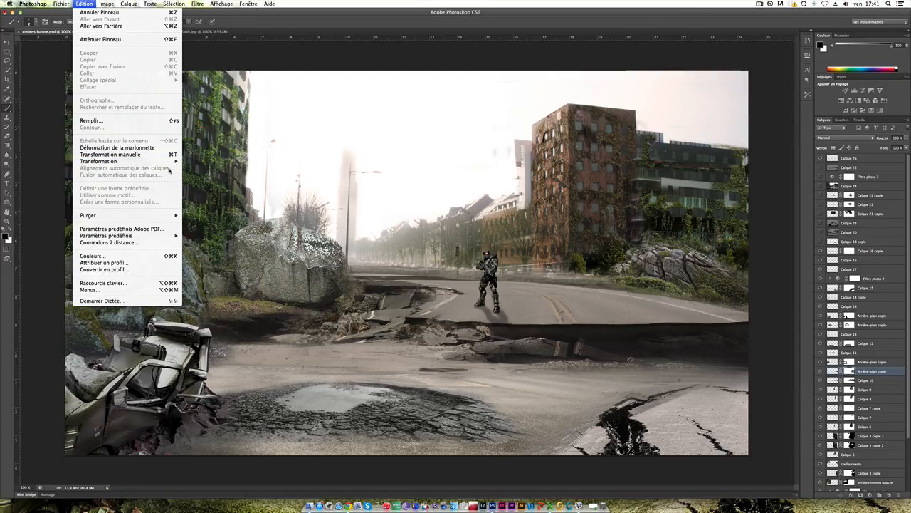
{"action": "mouse_move", "coordinate": [174, 162]}
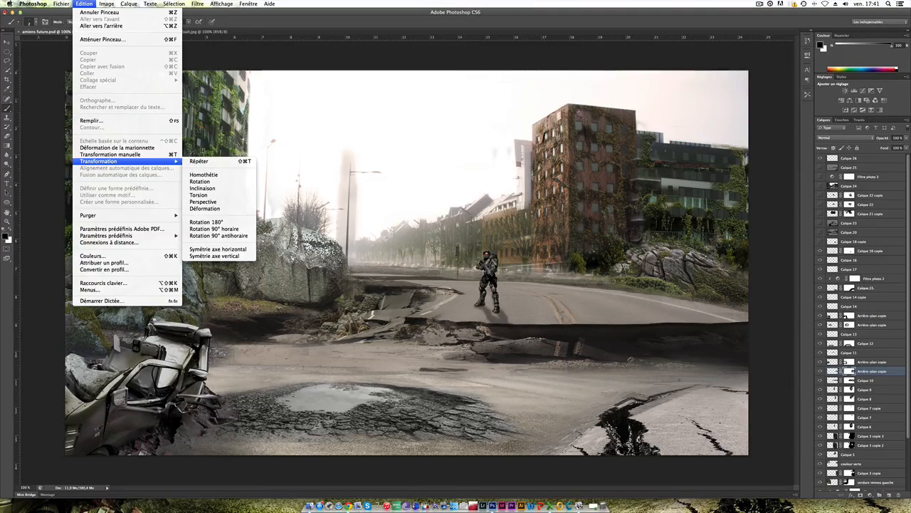
{"action": "key", "text": "Right"}
{"action": "key", "text": "Left"}
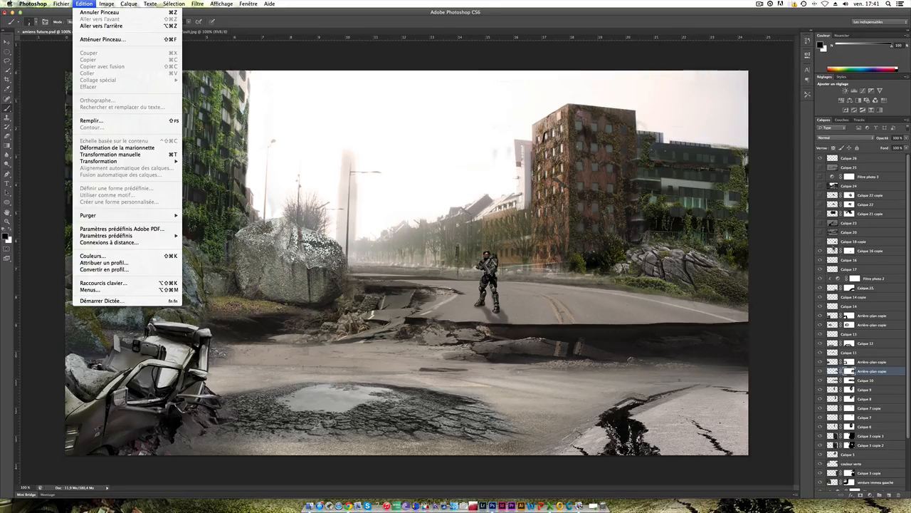
Try a free transform on the soldier's shadow layer "Calque 16 copie"
{"action": "left_click", "coordinate": [832, 246]}
{"action": "left_click", "coordinate": [832, 243]}
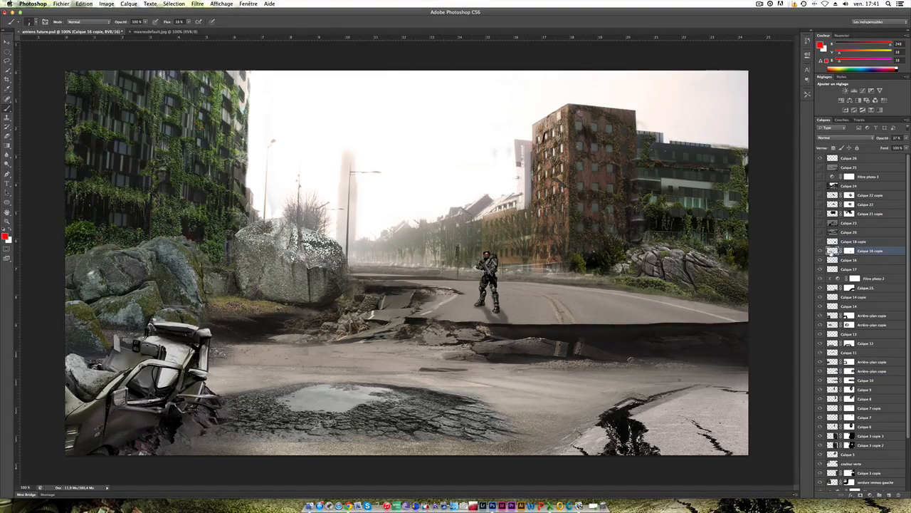
{"action": "left_click", "coordinate": [831, 250]}
{"action": "key", "text": "super+t"}
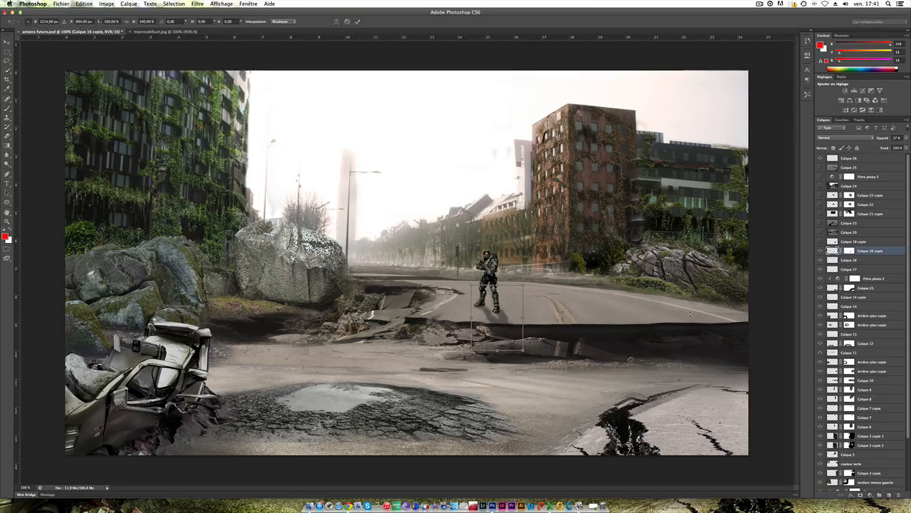
{"action": "left_click_drag", "start_coordinate": [587, 356], "coordinate": [543, 366]}
{"action": "key", "text": "Return"}
{"action": "key", "text": "b"}
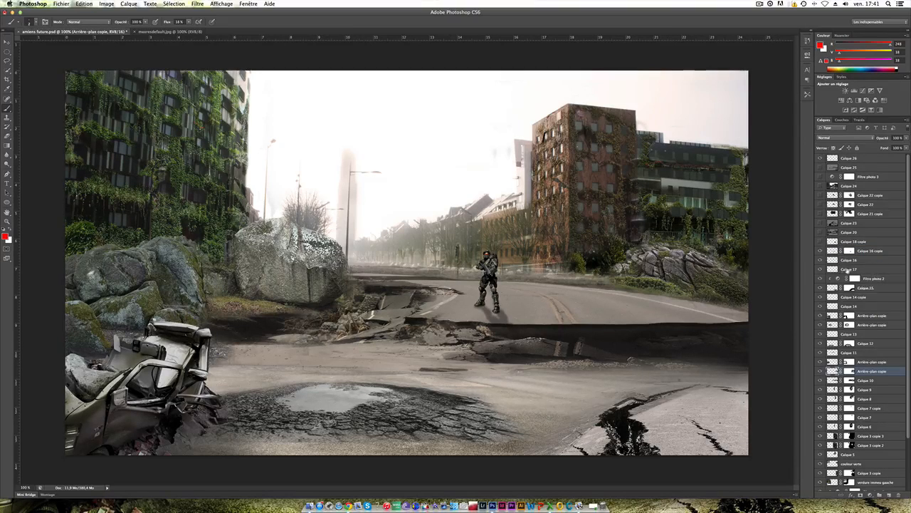
Compare the road with and without the large shadow on "Calque 18 copie", and delete that layer
{"action": "left_click", "coordinate": [831, 241]}
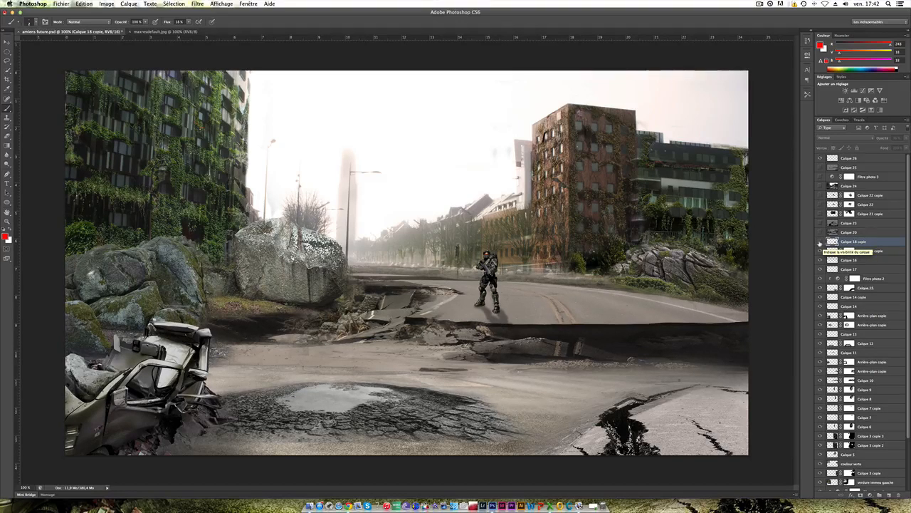
{"action": "left_click", "coordinate": [820, 243]}
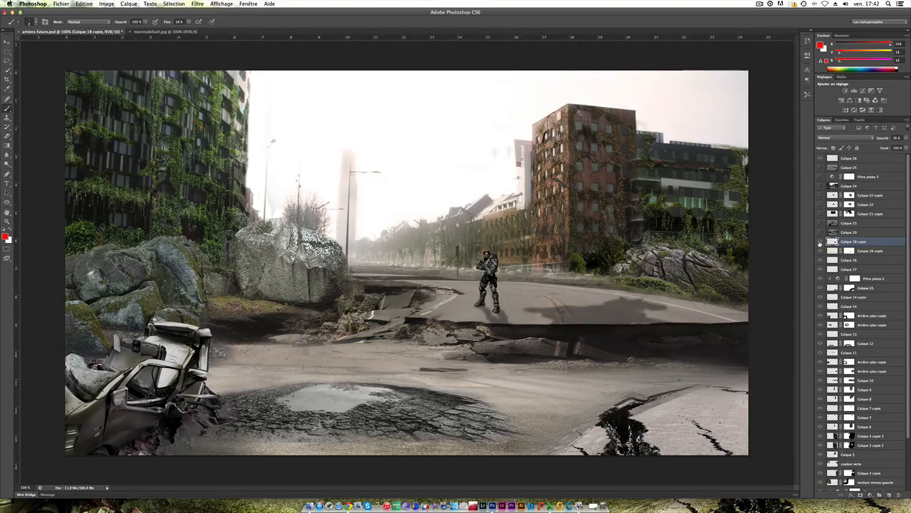
{"action": "left_click", "coordinate": [820, 244]}
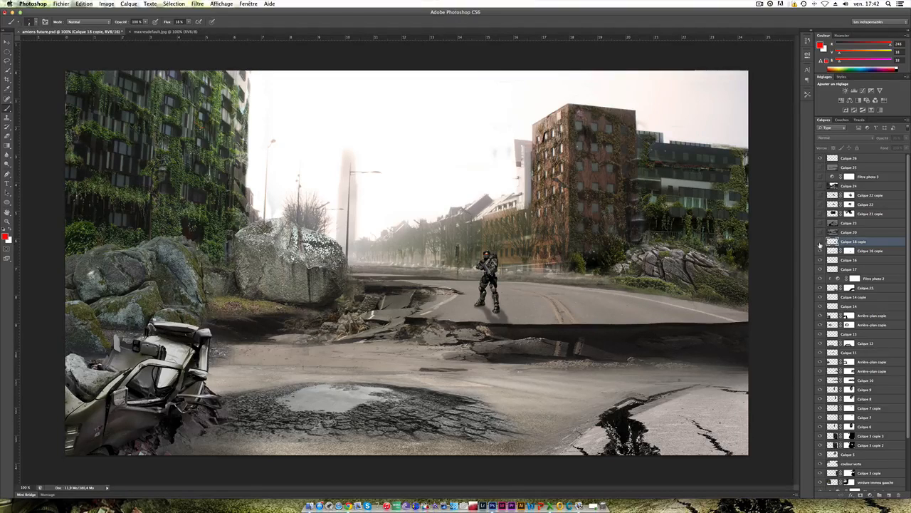
{"action": "left_click", "coordinate": [820, 243]}
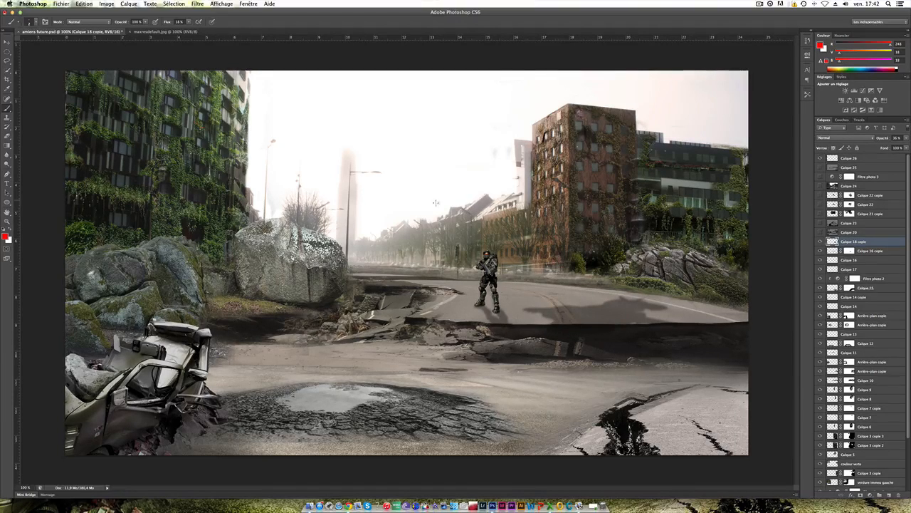
{"action": "left_click", "coordinate": [820, 243]}
{"action": "left_click", "coordinate": [820, 243]}
{"action": "key", "text": "BackSpace"}
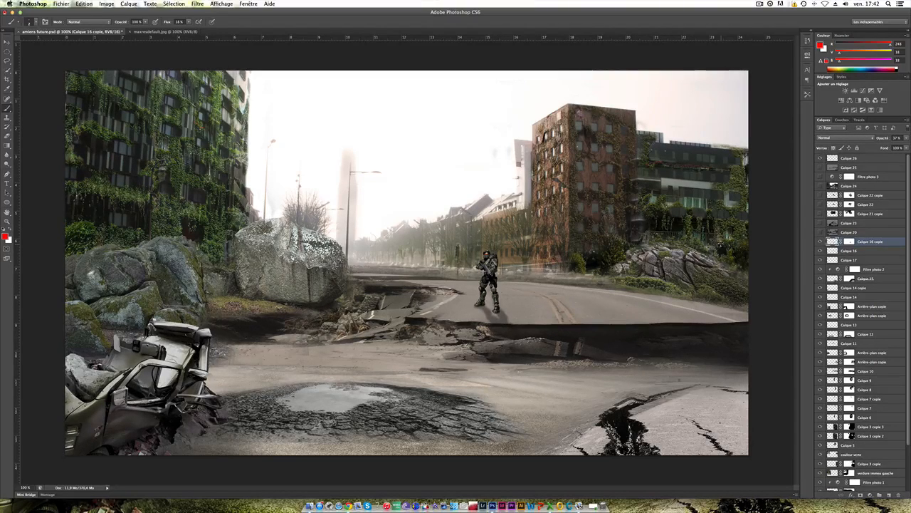
Show "Calque 20" to darken the buildings and rocks
{"action": "left_click", "coordinate": [820, 232]}
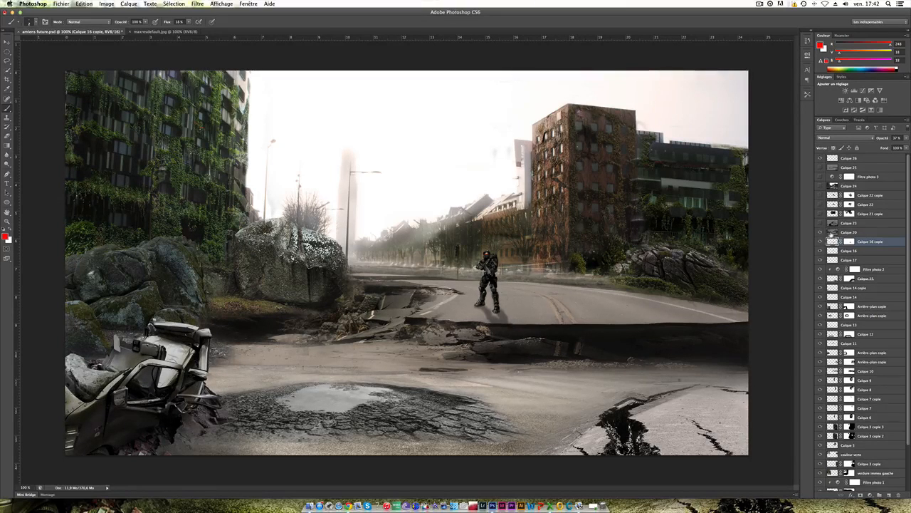
Try the Lumière tamisée mode in the settings of a new layer above "Calque 20", and cancel creating the layer
{"action": "left_click", "coordinate": [830, 234]}
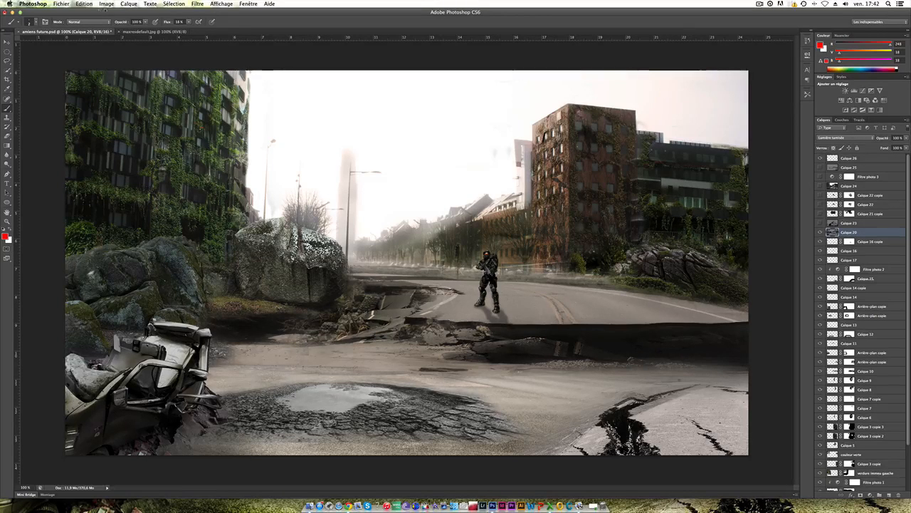
{"action": "left_click", "coordinate": [126, 4]}
{"action": "mouse_move", "coordinate": [129, 12]}
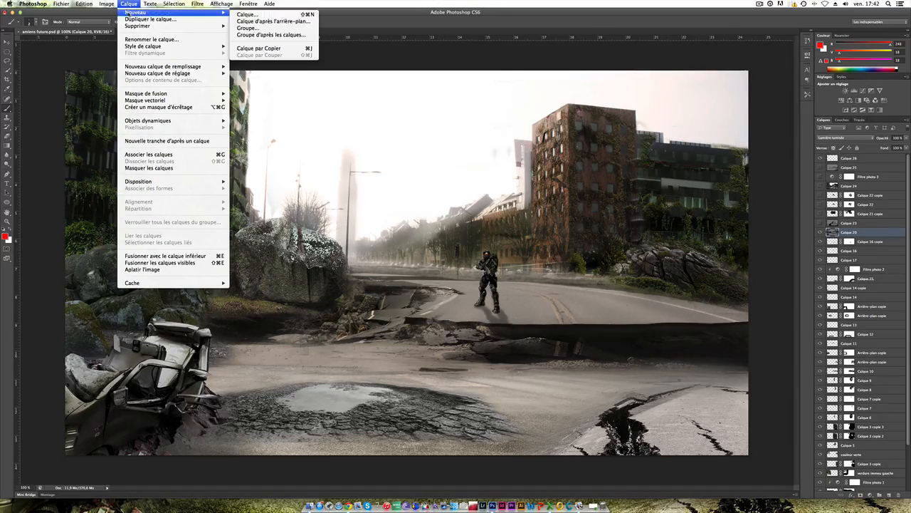
{"action": "left_click", "coordinate": [238, 13]}
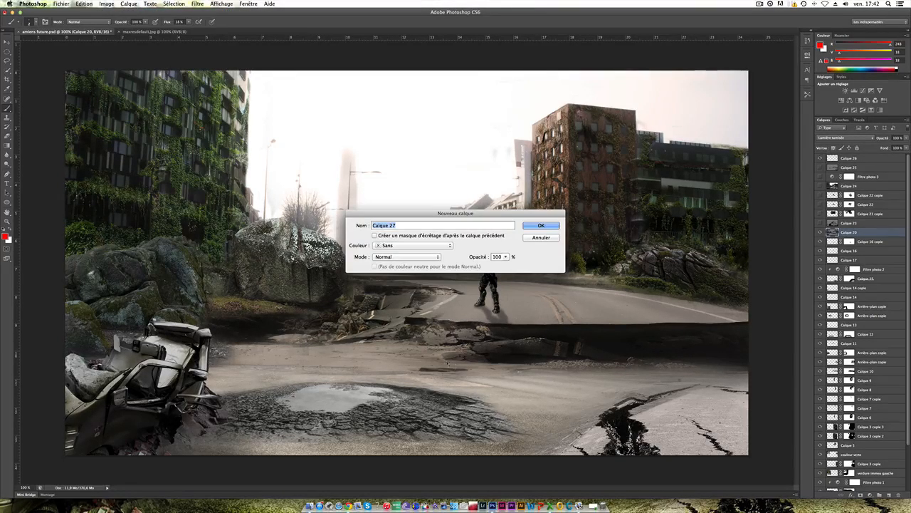
{"action": "left_click", "coordinate": [412, 259]}
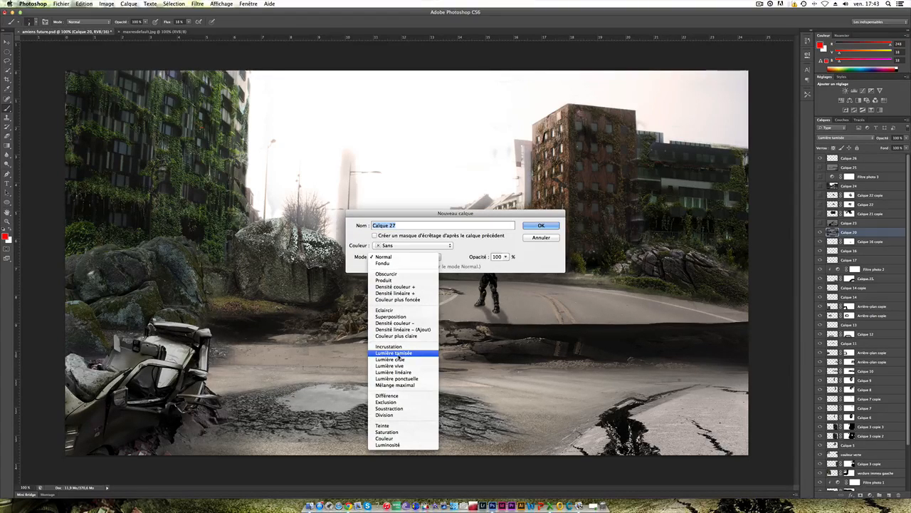
{"action": "left_click", "coordinate": [504, 217]}
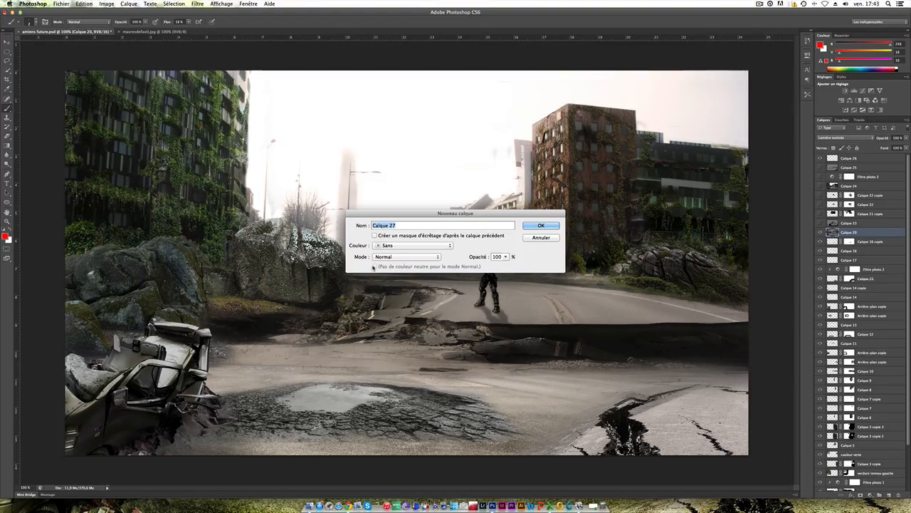
{"action": "left_click", "coordinate": [394, 257]}
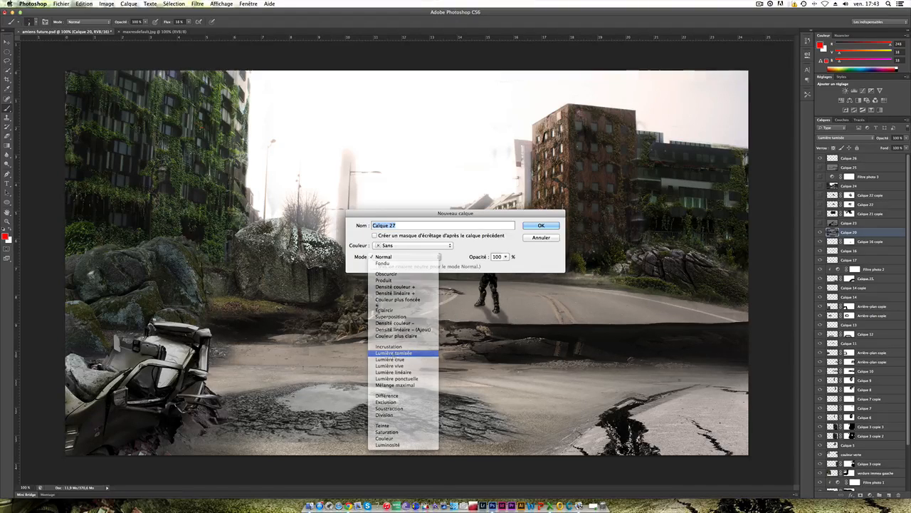
{"action": "left_click", "coordinate": [393, 352]}
{"action": "left_click", "coordinate": [382, 257]}
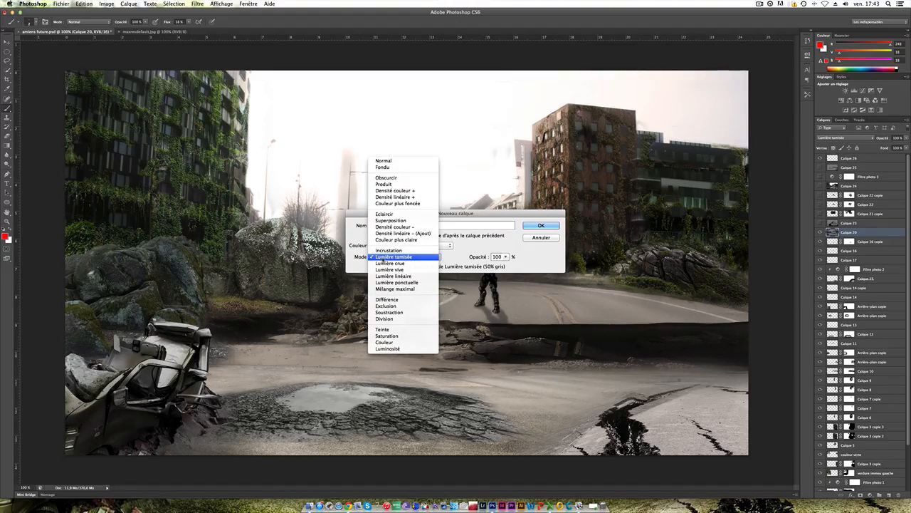
{"action": "left_click", "coordinate": [384, 161]}
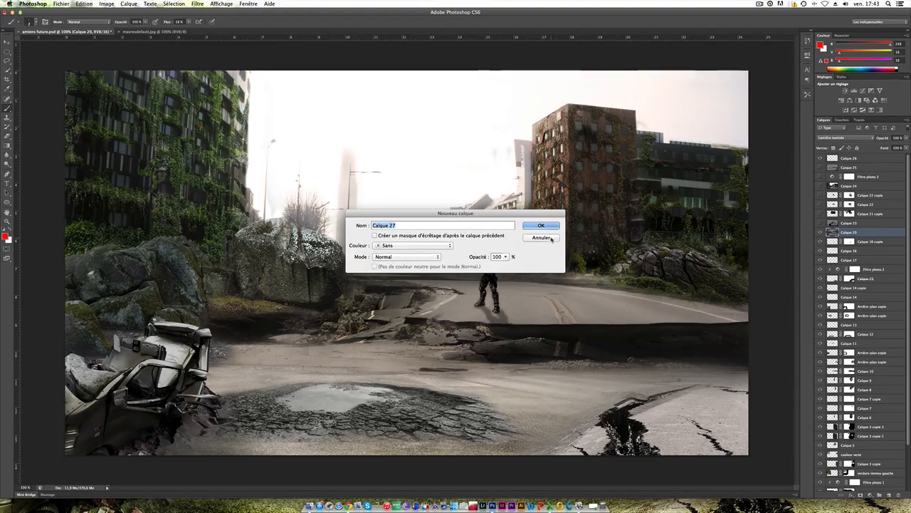
{"action": "left_click", "coordinate": [543, 237]}
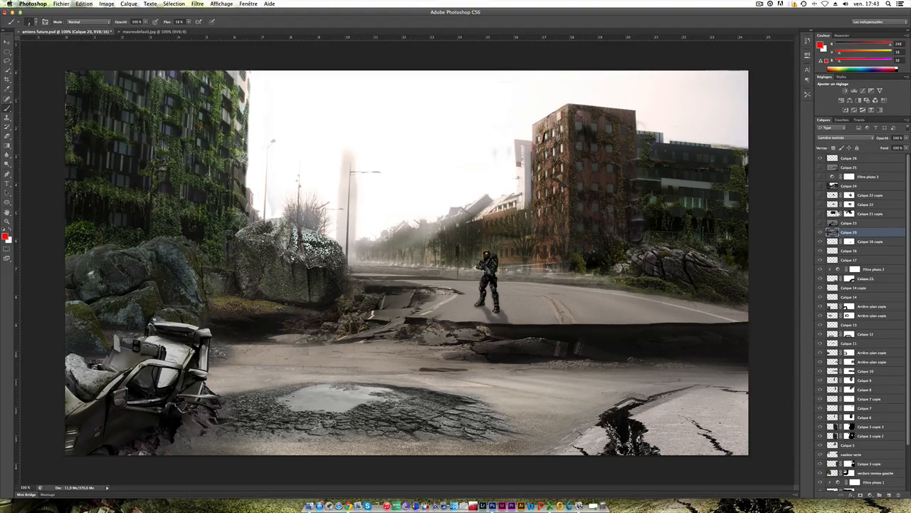
Compare the scene with and without the shading on "Calque 23", and leave that layer shown
{"action": "left_click", "coordinate": [821, 223]}
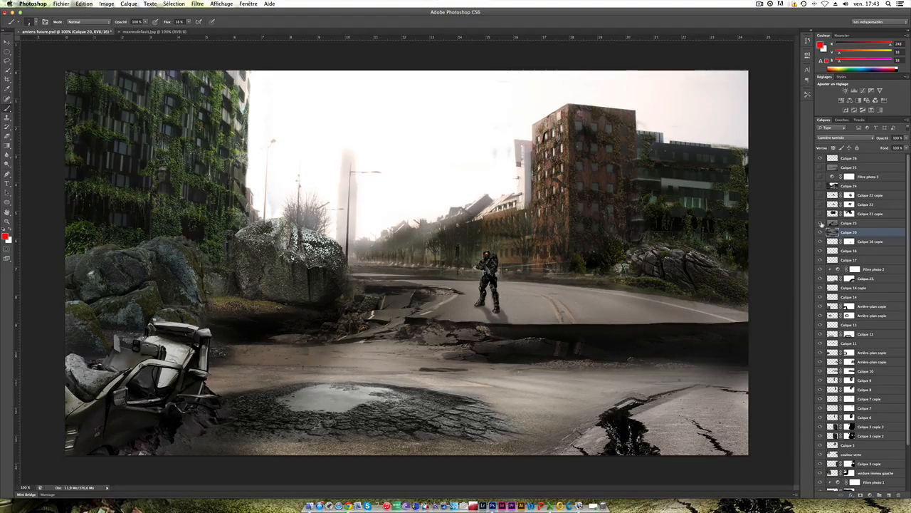
{"action": "left_click", "coordinate": [821, 224]}
{"action": "left_click", "coordinate": [821, 224]}
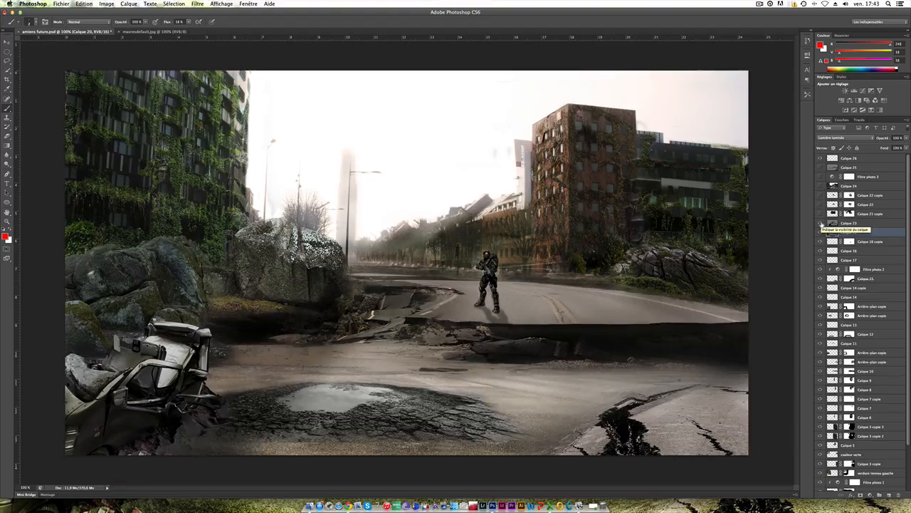
{"action": "left_click", "coordinate": [821, 223]}
{"action": "left_click", "coordinate": [821, 224]}
{"action": "left_click", "coordinate": [821, 223]}
{"action": "left_click", "coordinate": [821, 223]}
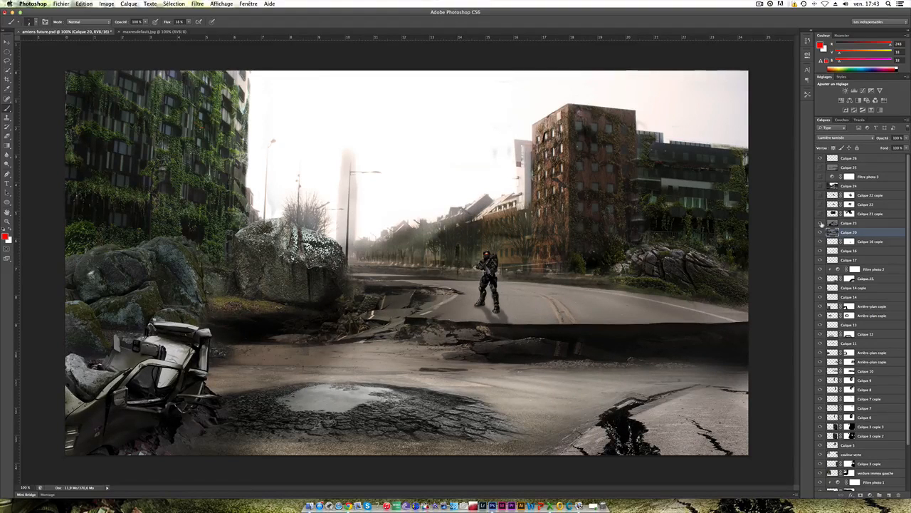
{"action": "left_click", "coordinate": [821, 223]}
{"action": "left_click", "coordinate": [821, 224]}
Show "Calque 21 copie" and "Calque 22" to add red light effects around the soldier, and select "Calque 22"
{"action": "left_click", "coordinate": [821, 213]}
{"action": "left_click", "coordinate": [821, 214]}
{"action": "left_click", "coordinate": [820, 213]}
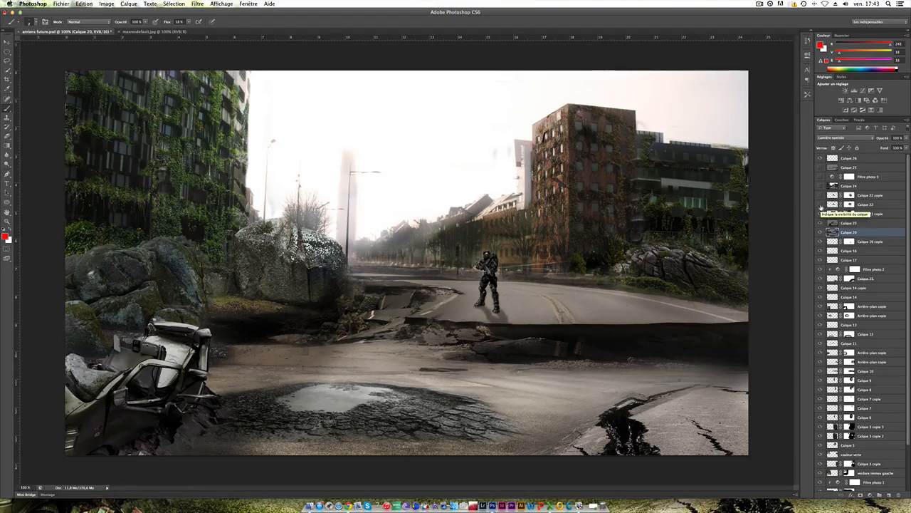
{"action": "left_click", "coordinate": [820, 205]}
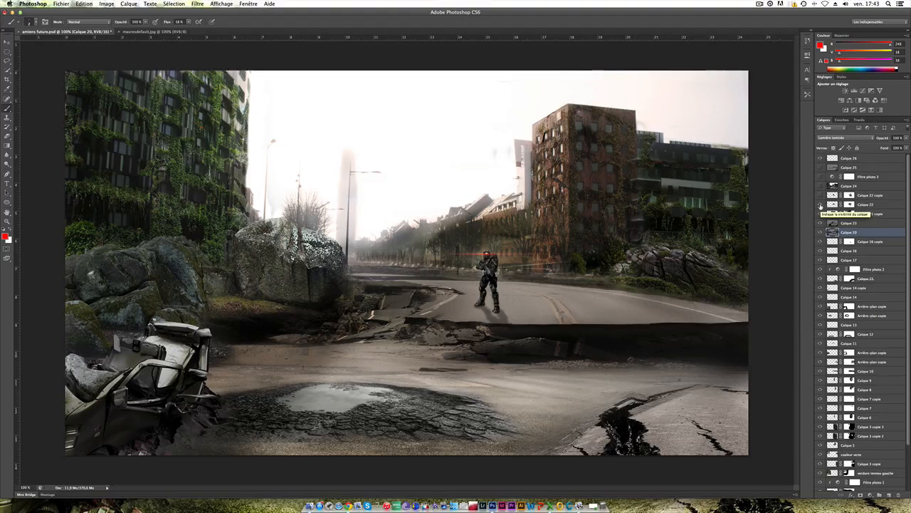
{"action": "left_click", "coordinate": [820, 205]}
{"action": "left_click", "coordinate": [821, 206]}
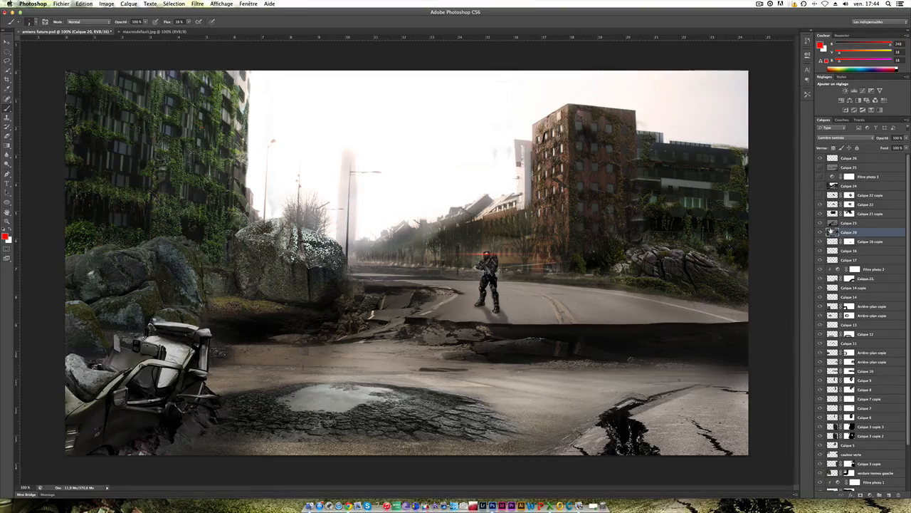
{"action": "left_click", "coordinate": [832, 205]}
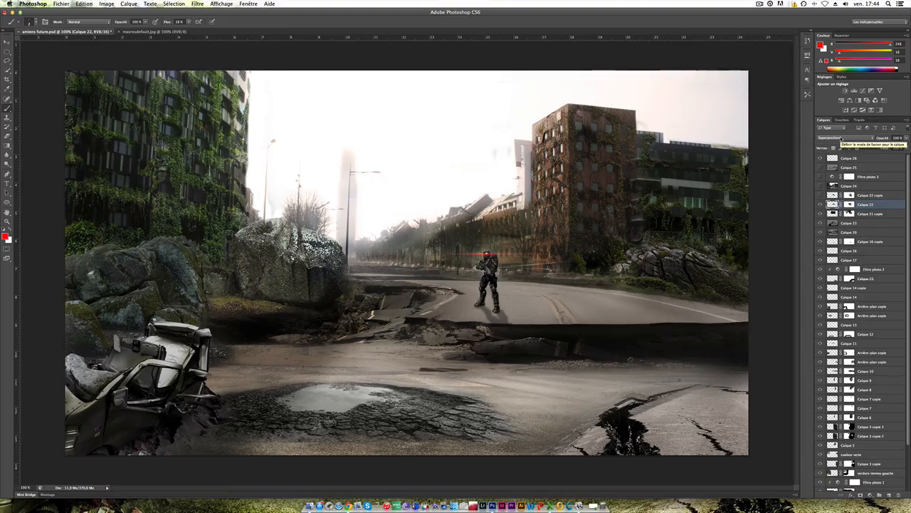
Preview the light flare images "4.png" and "Comp 1_00000.png" in the Flares folder
{"action": "key", "text": "super+o"}
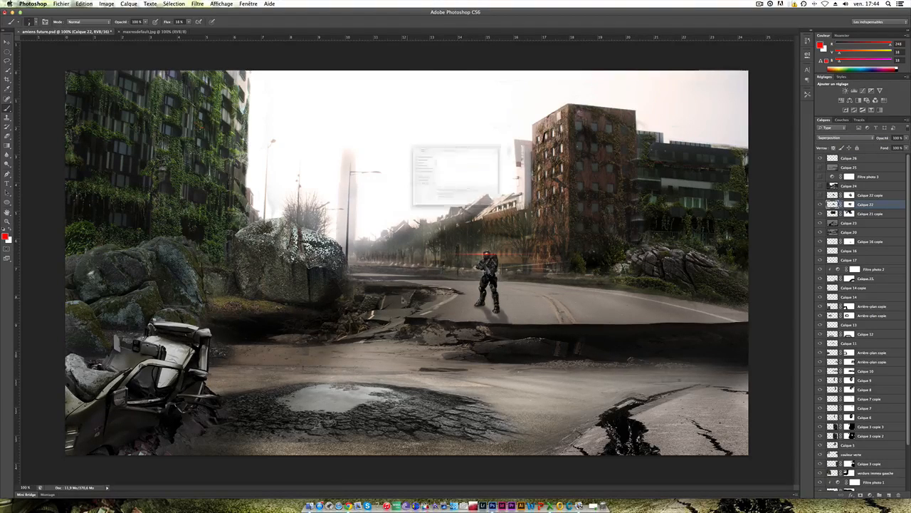
{"action": "left_click", "coordinate": [453, 103]}
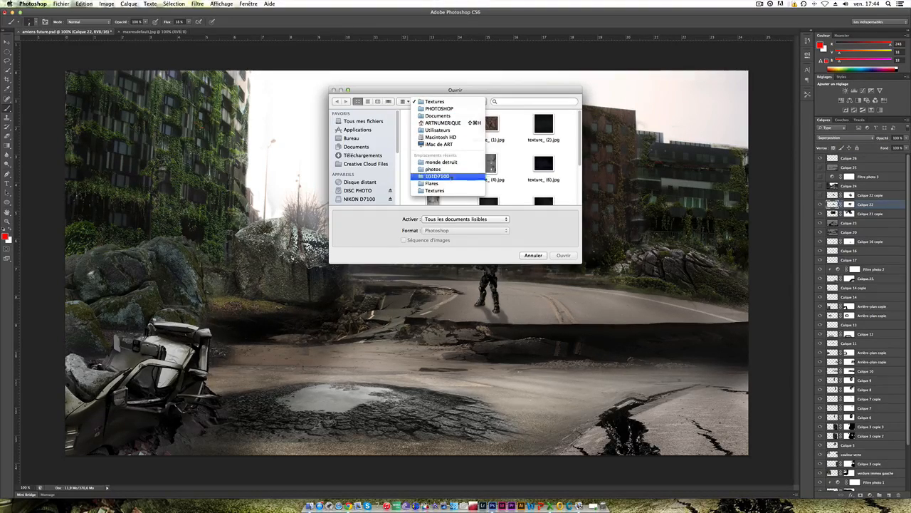
{"action": "left_click", "coordinate": [450, 184]}
{"action": "left_click", "coordinate": [488, 127]}
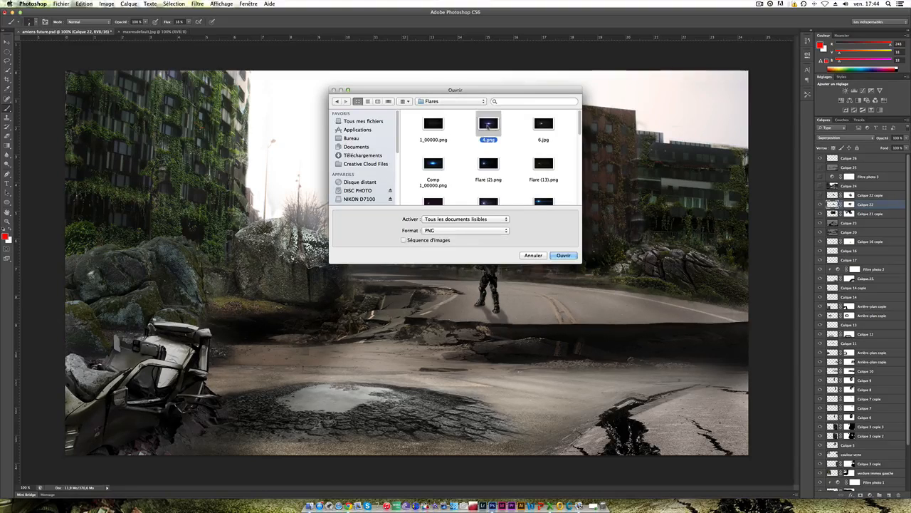
{"action": "key", "text": "space"}
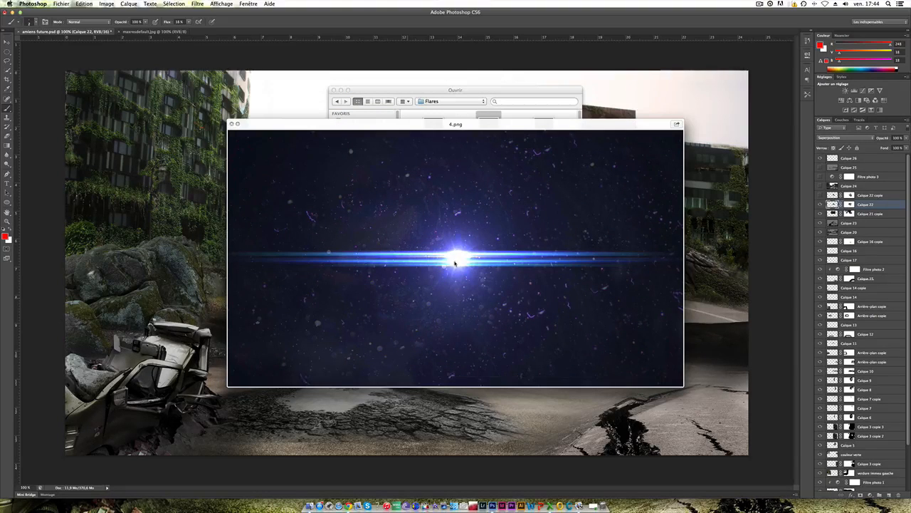
{"action": "left_click", "coordinate": [232, 124]}
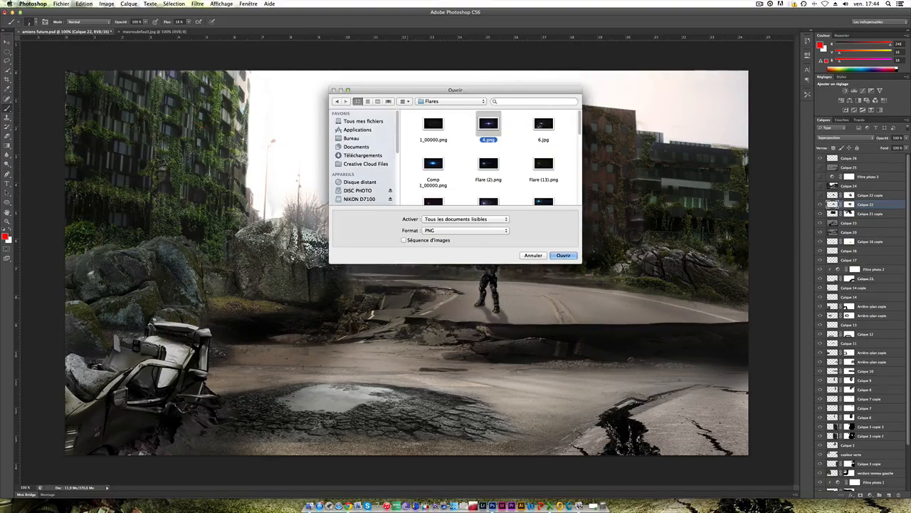
{"action": "left_click", "coordinate": [436, 164]}
{"action": "key", "text": "space"}
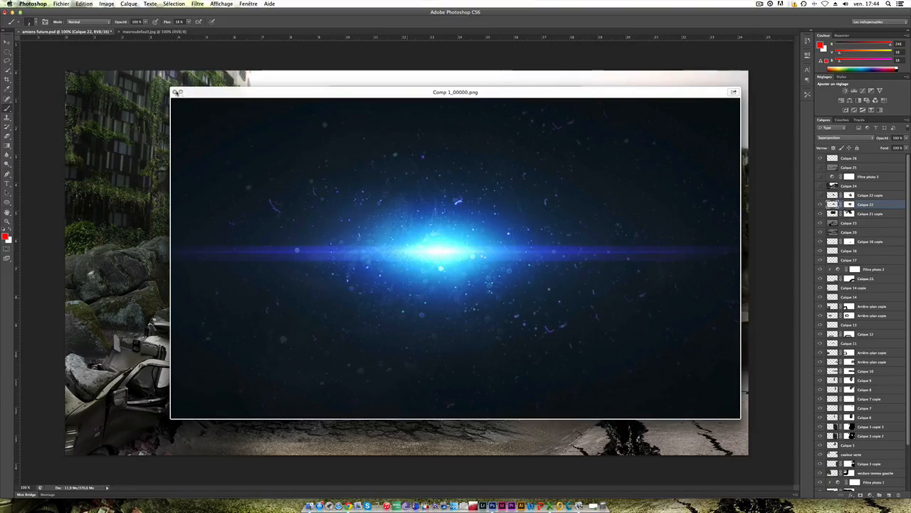
{"action": "left_click", "coordinate": [175, 92]}
{"action": "left_click", "coordinate": [562, 255]}
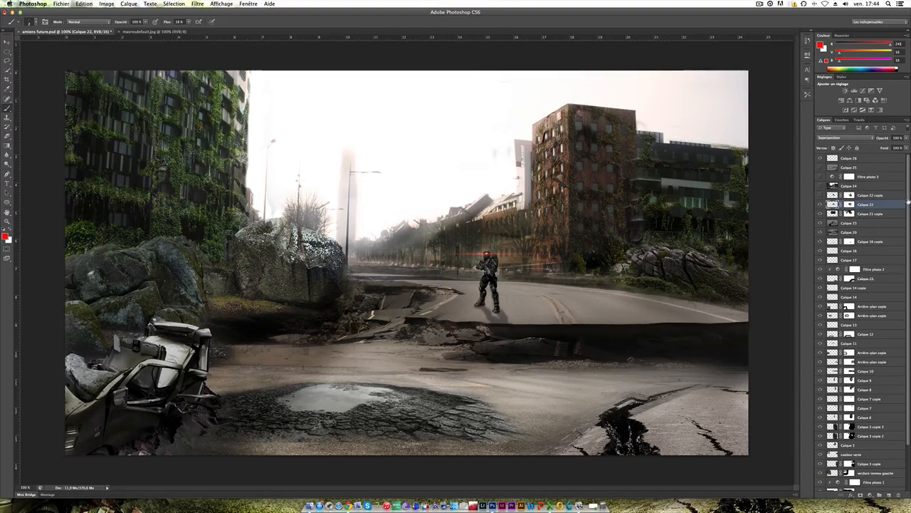
Show "Calque 22 copie", "Filtre photo 3" and "Calque 25", and preview the spaceship layer "Calque 24" without keeping it shown
{"action": "left_click", "coordinate": [820, 197]}
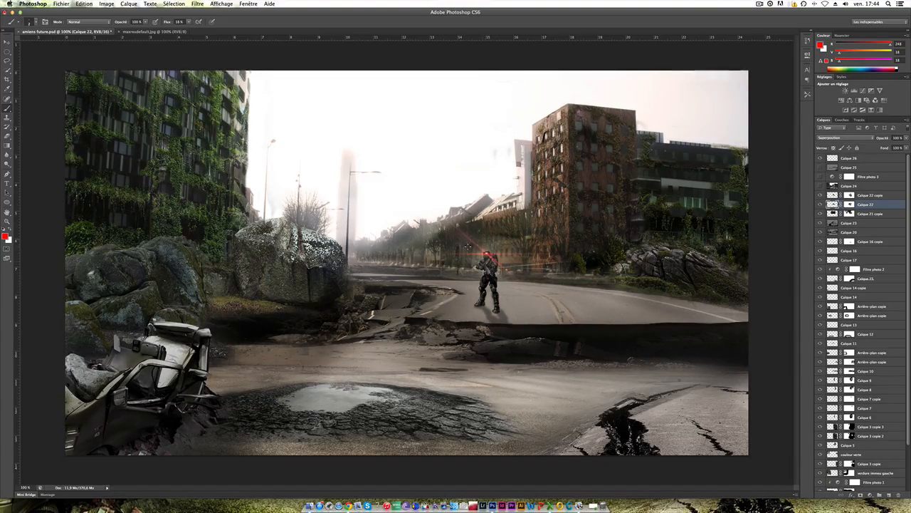
{"action": "left_click", "coordinate": [821, 185]}
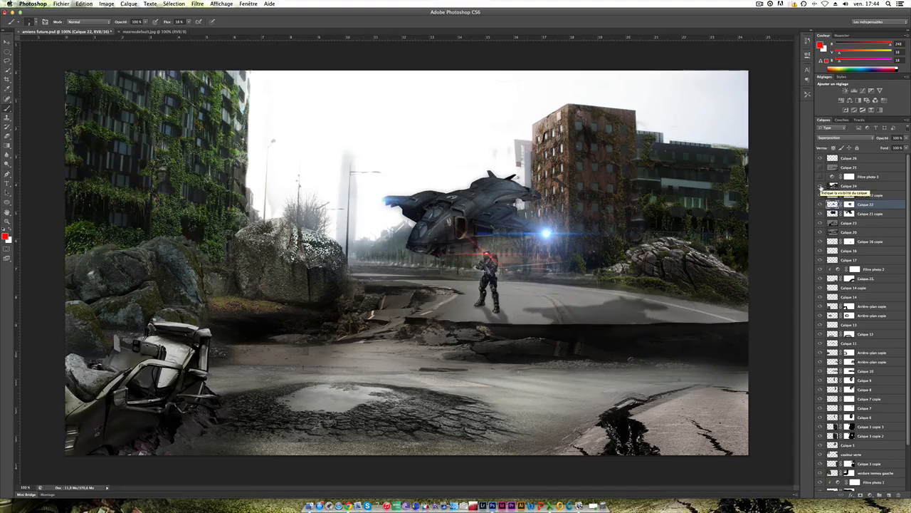
{"action": "left_click", "coordinate": [820, 187]}
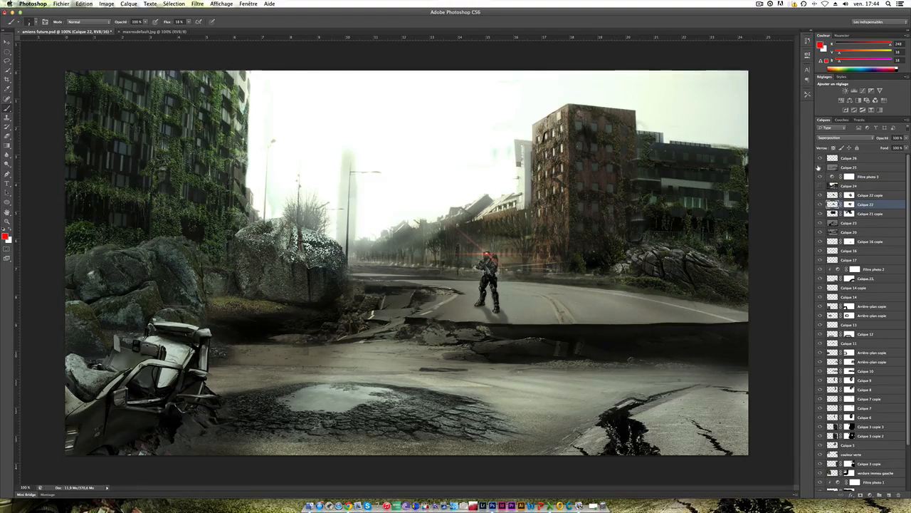
{"action": "left_click", "coordinate": [820, 167]}
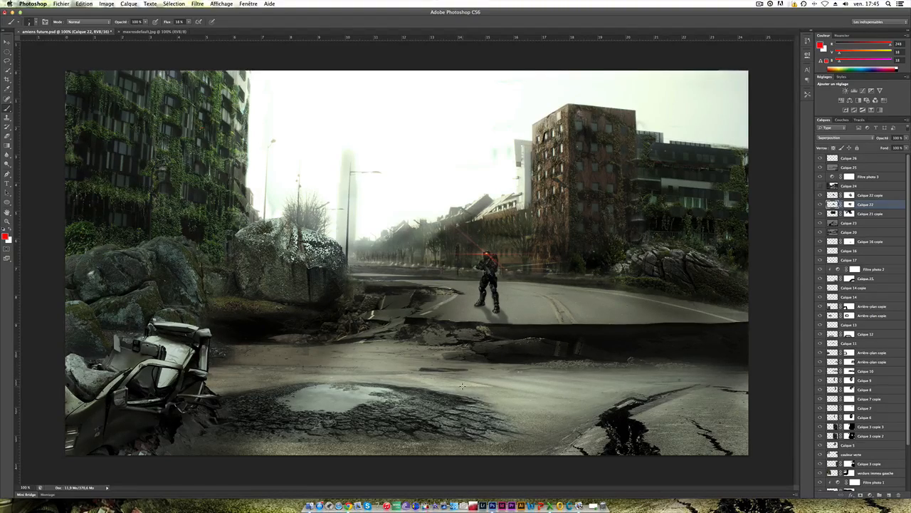
Switch to Aperçu to examine the finished picture "AMIENS FINAL.jpg", and return to the Photoshop document
{"action": "key", "text": "super+Tab"}
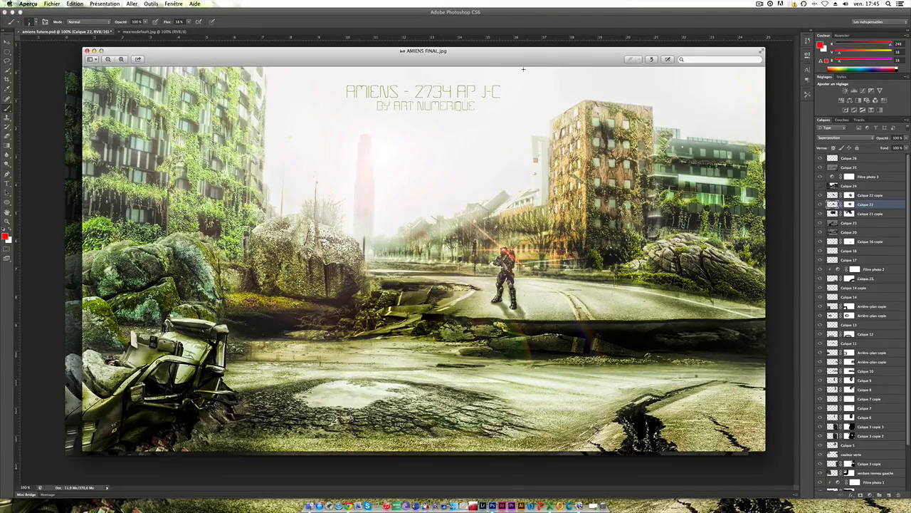
{"action": "mouse_move", "coordinate": [523, 60]}
{"action": "left_mouse_down"}
{"action": "mouse_move", "coordinate": [470, 175]}
{"action": "mouse_move", "coordinate": [523, 105]}
{"action": "mouse_move", "coordinate": [523, 68]}
{"action": "mouse_move", "coordinate": [531, 69]}
{"action": "left_mouse_up"}
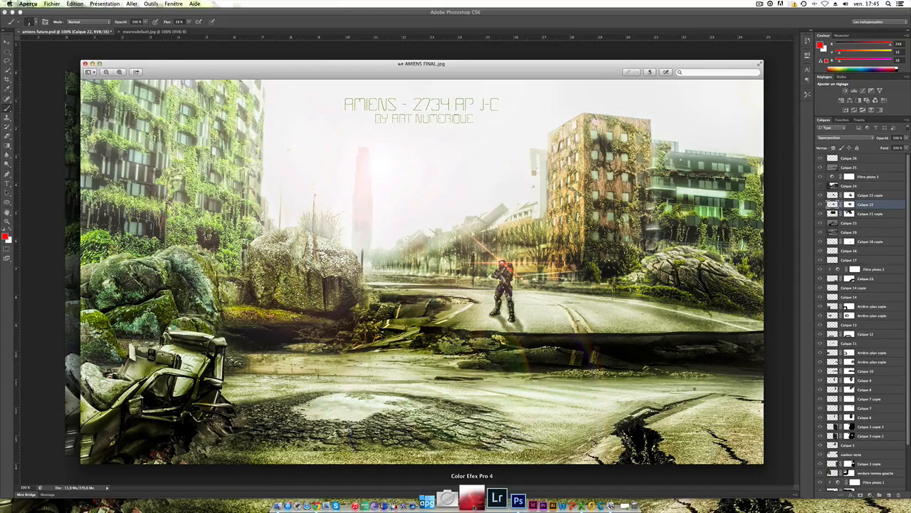
{"action": "left_click", "coordinate": [364, 13]}
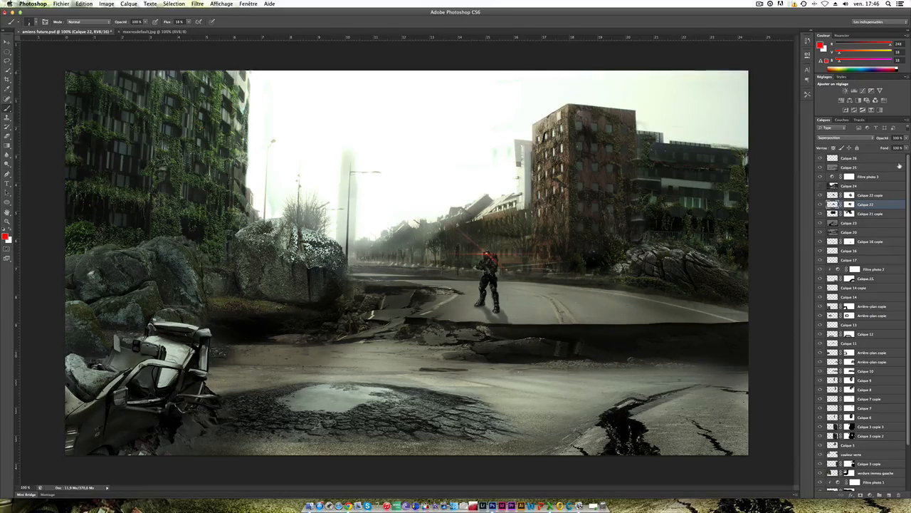
Merge all visible layers into the background, leaving the spaceship layer "Calque 24" separate and hidden
{"action": "key", "text": "super+shift+e"}
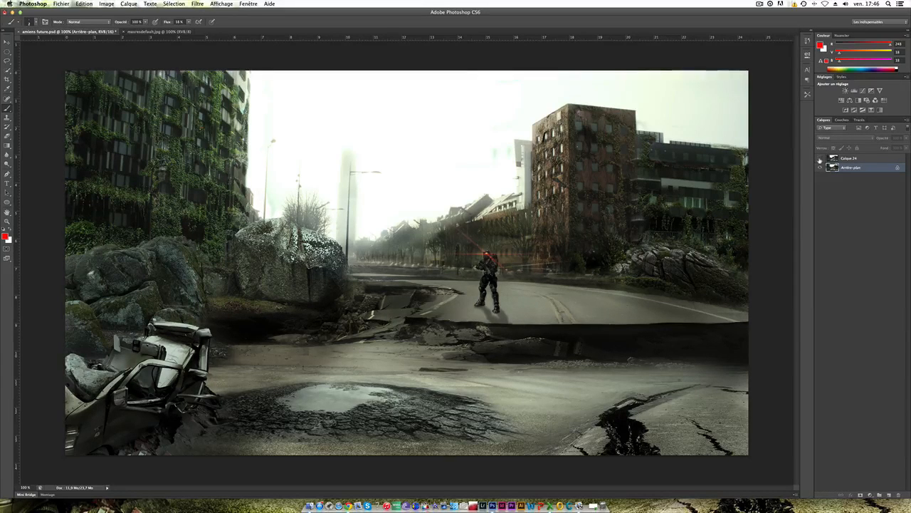
{"action": "left_click", "coordinate": [819, 159]}
{"action": "left_click", "coordinate": [819, 159]}
Boost the background layer's contrast with an S-shaped RGB curve, darkening the shadows and mapping input 201 to output 215
{"action": "left_click", "coordinate": [108, 4]}
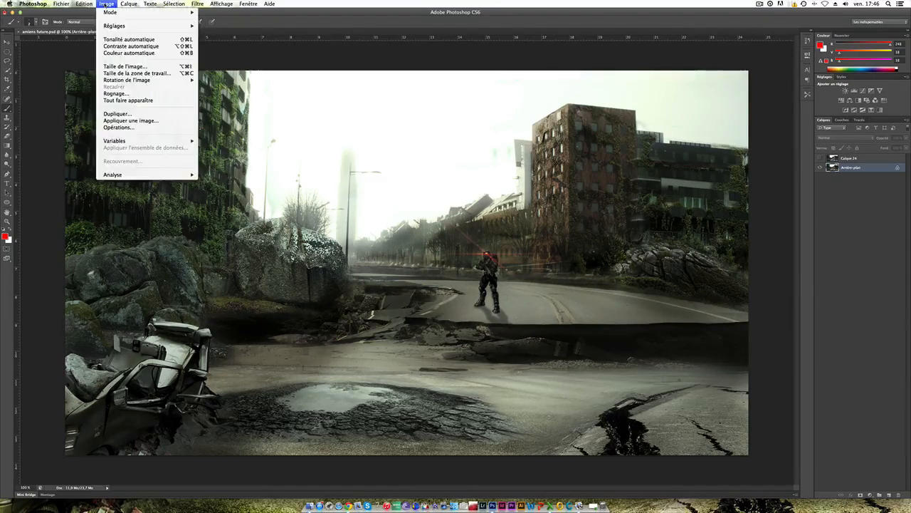
{"action": "mouse_move", "coordinate": [118, 26]}
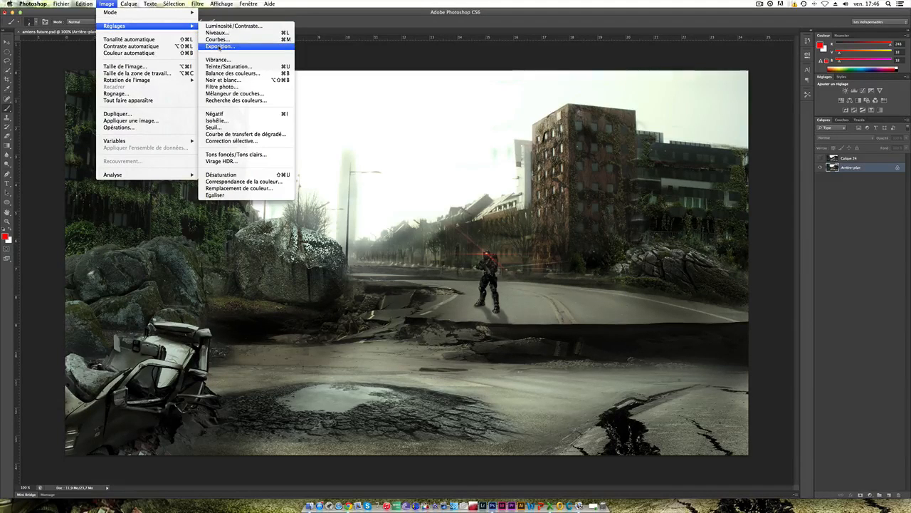
{"action": "left_click", "coordinate": [218, 39]}
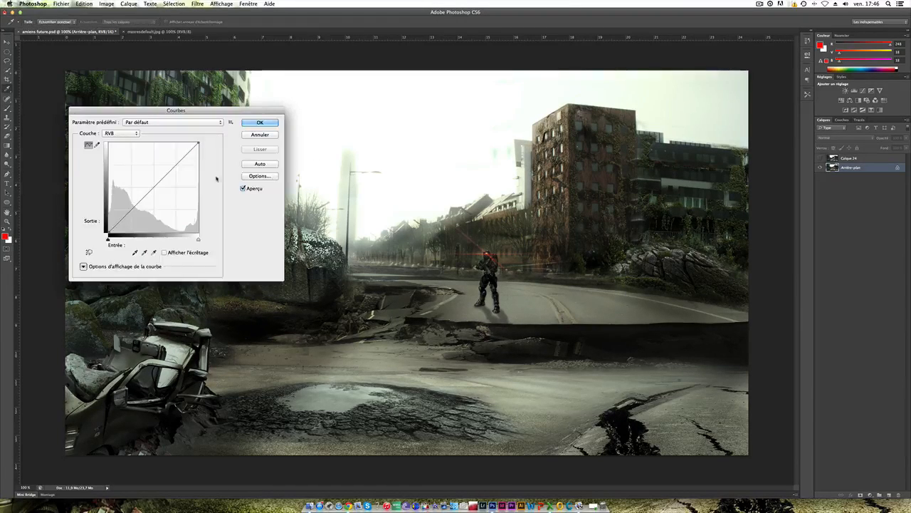
{"action": "left_click_drag", "start_coordinate": [134, 207], "coordinate": [133, 210]}
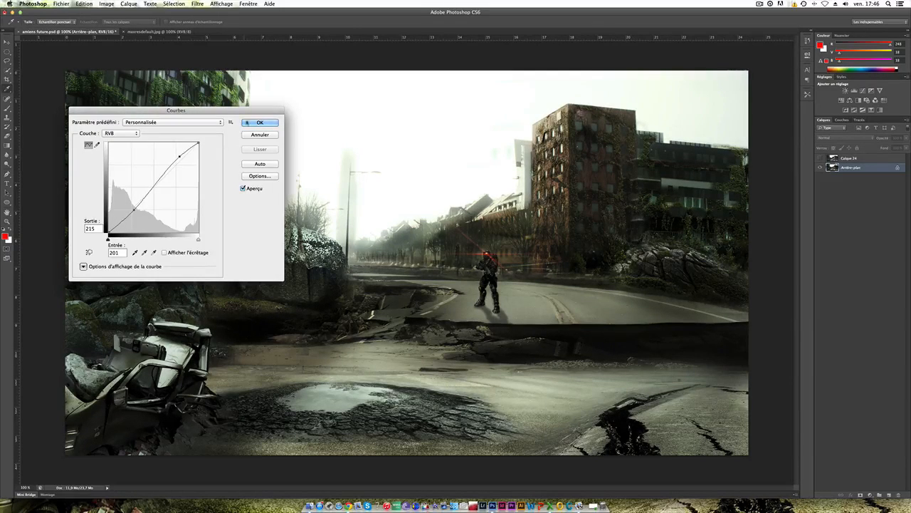
{"action": "key", "text": "Return"}
{"action": "key", "text": "b"}
Raise the background layer's overall saturation slightly with a Teinte/Saturation adjustment
{"action": "left_click", "coordinate": [106, 4]}
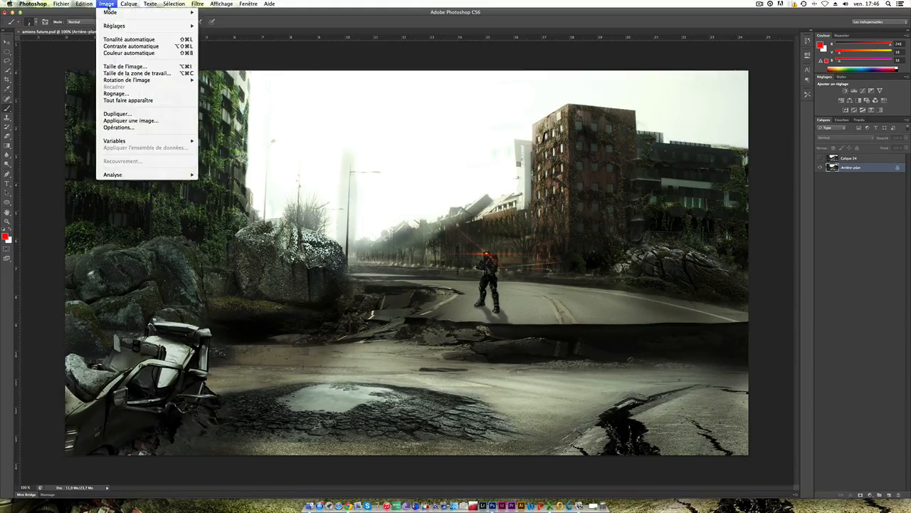
{"action": "mouse_move", "coordinate": [142, 26]}
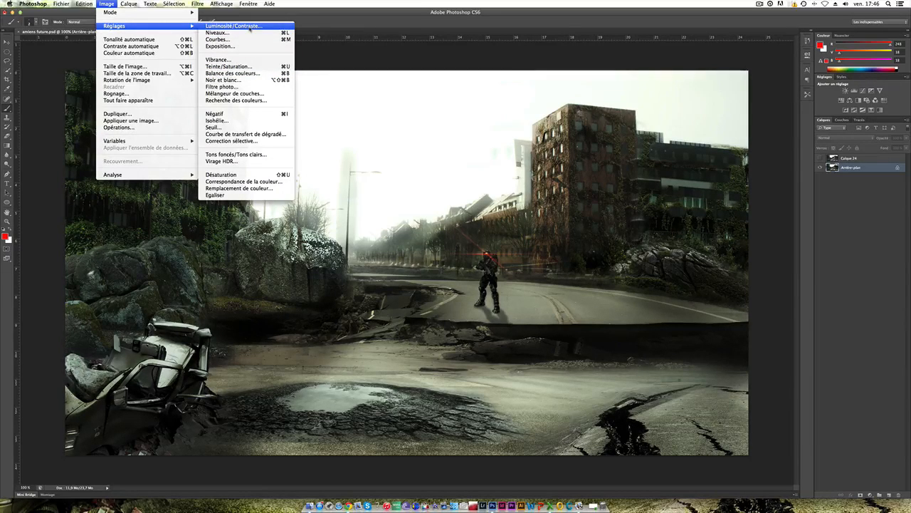
{"action": "left_click", "coordinate": [248, 67]}
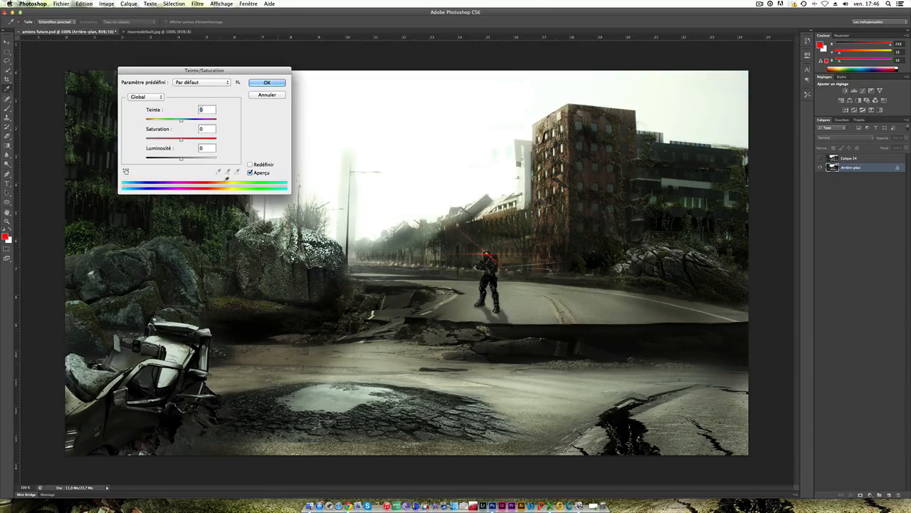
{"action": "left_click_drag", "start_coordinate": [181, 138], "coordinate": [189, 136]}
{"action": "left_click", "coordinate": [252, 83]}
Brighten the background layer with an Exposition adjustment of +1,08, keeping the offset and gamma at their defaults
{"action": "left_click", "coordinate": [107, 3]}
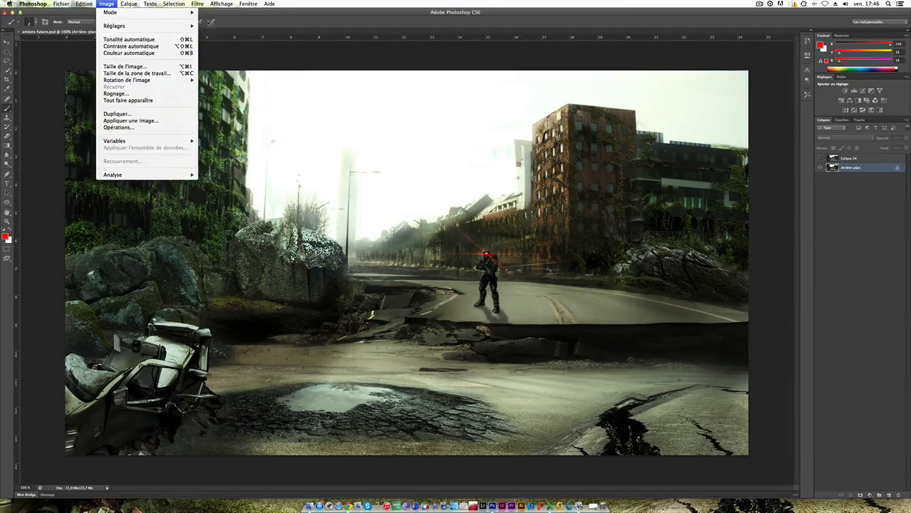
{"action": "mouse_move", "coordinate": [114, 26]}
{"action": "left_click", "coordinate": [228, 46]}
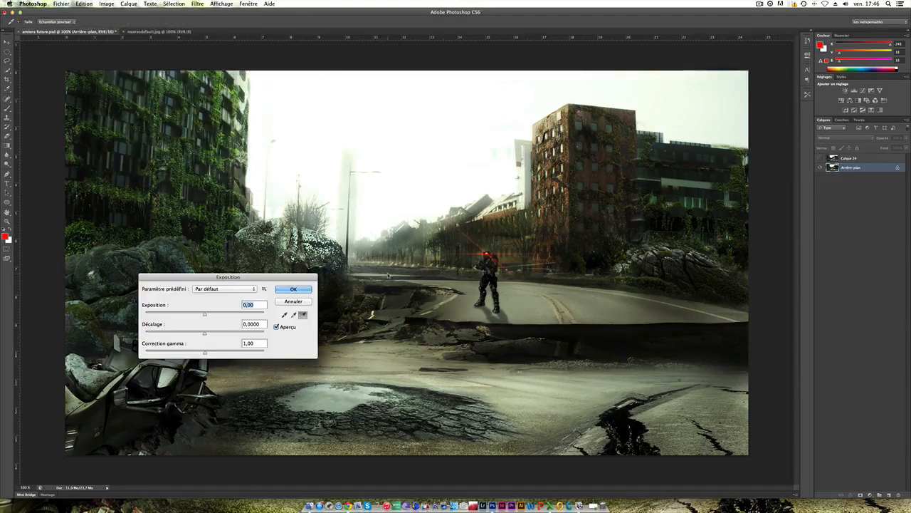
{"action": "left_click", "coordinate": [216, 314]}
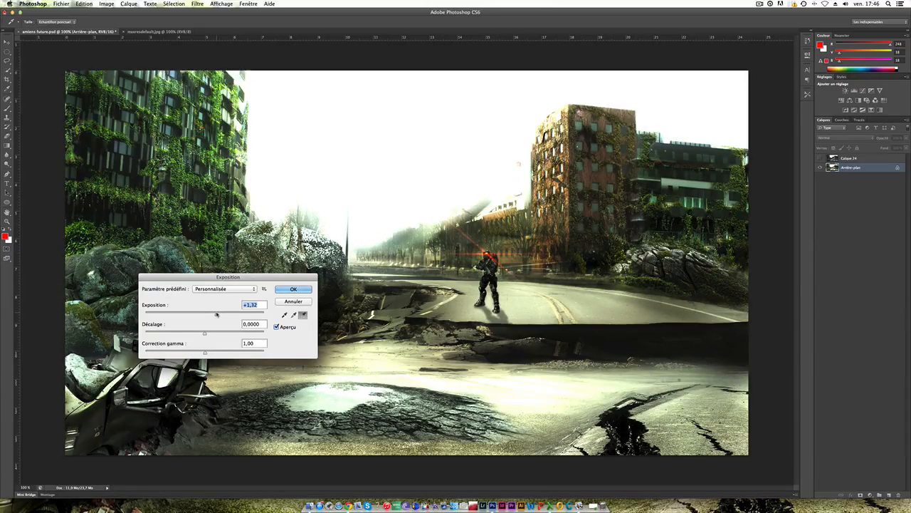
{"action": "left_click_drag", "start_coordinate": [217, 314], "coordinate": [215, 314]}
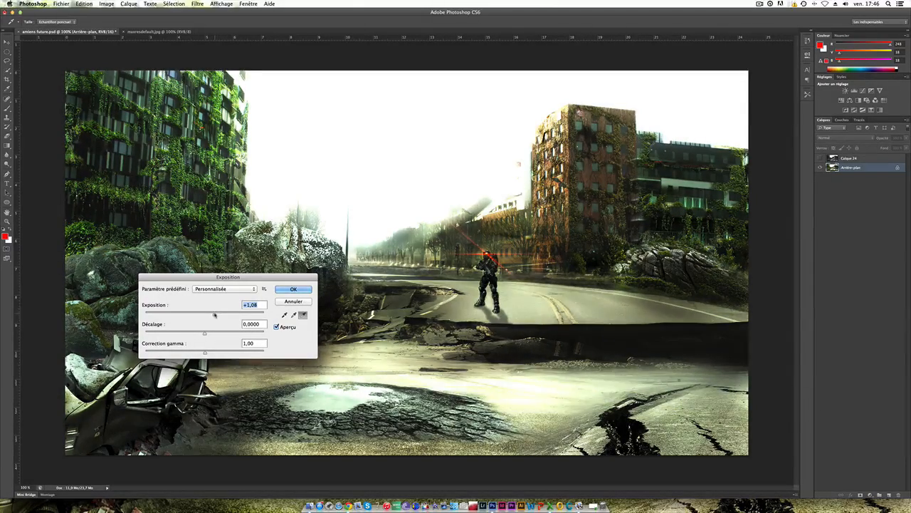
{"action": "left_click", "coordinate": [293, 289]}
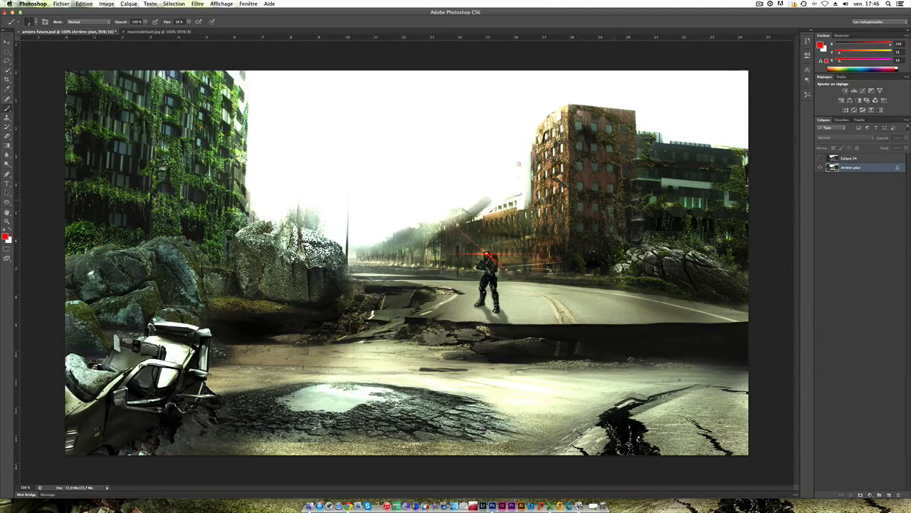
Switch to Aperçu to compare with the finished picture "AMIENS FINAL.jpg", and return to the Photoshop document
{"action": "key", "text": "super+Tab"}
{"action": "key", "text": "super+Tab"}
{"action": "key", "text": "super+Tab"}
{"action": "key", "text": "super+Tab"}
{"action": "key", "text": "super+Tab"}
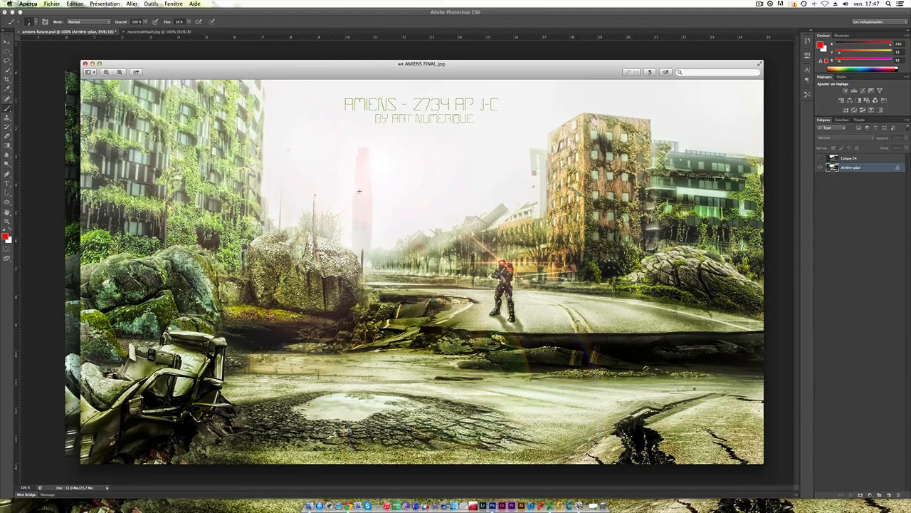
{"action": "left_click", "coordinate": [331, 18]}
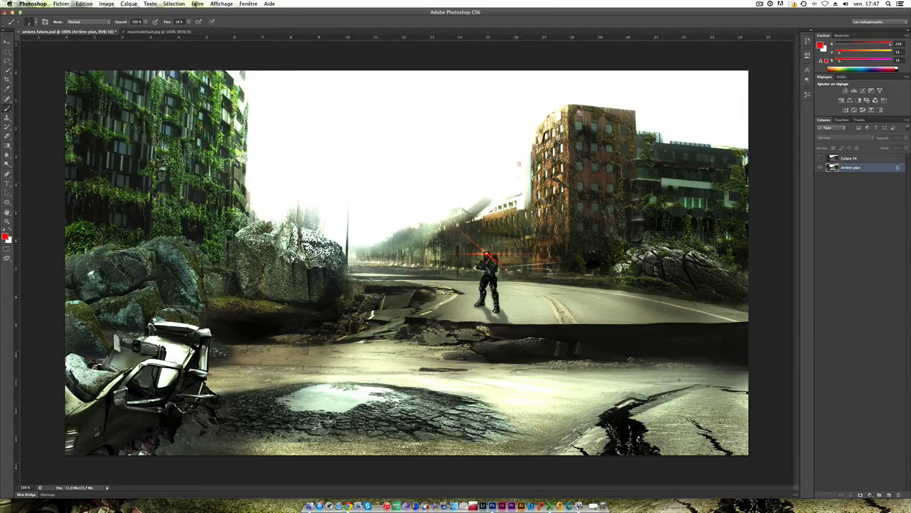
Try a Halo lens flare over the soldier's head with the 50-300 mm zoom lens at 100 % brightness, and undo it
{"action": "left_click", "coordinate": [198, 5]}
{"action": "mouse_move", "coordinate": [285, 121]}
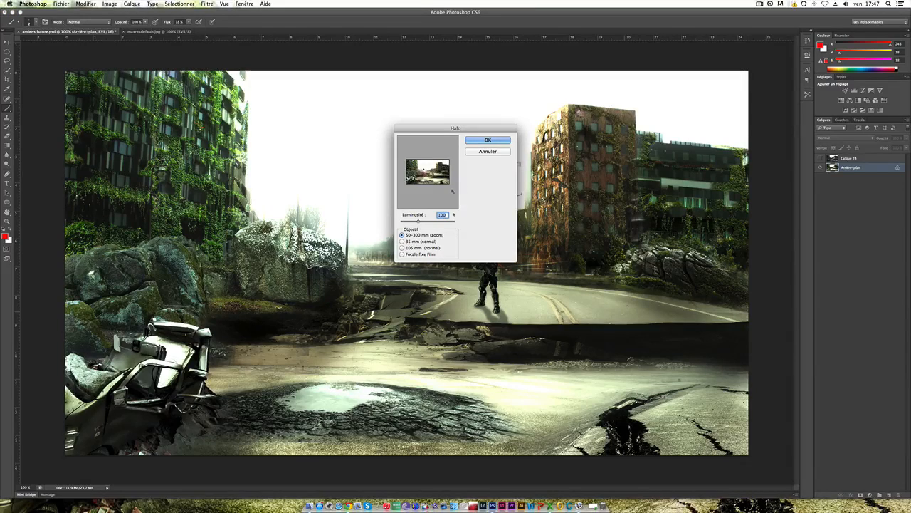
{"action": "left_click_drag", "start_coordinate": [425, 172], "coordinate": [435, 173]}
{"action": "key", "text": "Return"}
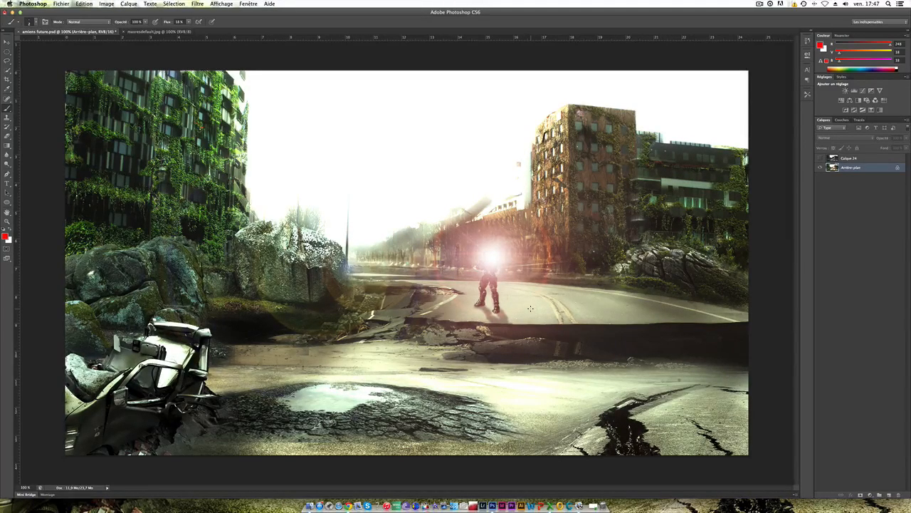
{"action": "key", "text": "ctrl+z"}
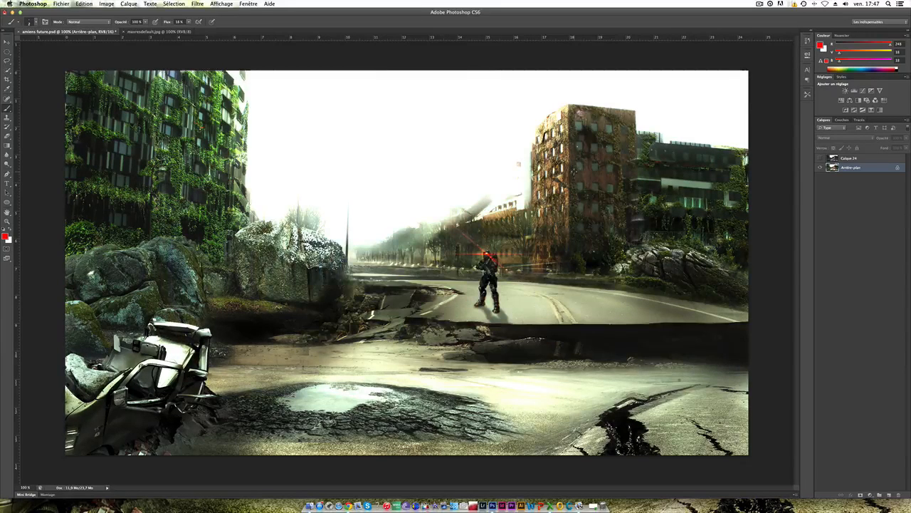